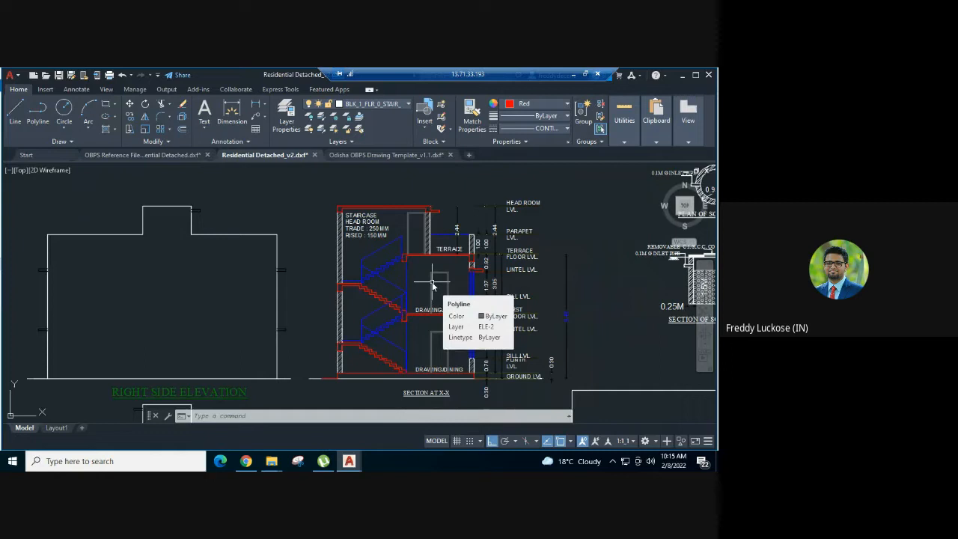
# Copy the Staircase Railing Height sample dimension from Odisha OBPS Drawing Template_v1.1 and paste it below Section at X-X in Residential Detached_v2
pyautogui.moveTo(367, 334); pyautogui.dragTo(387, 298, button='middle')
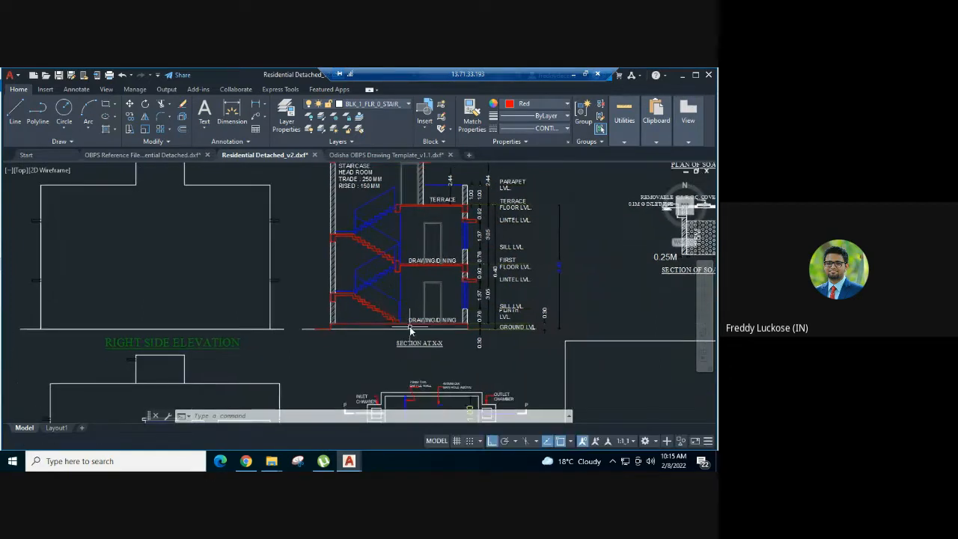
pyautogui.scroll(2, 410, 330)
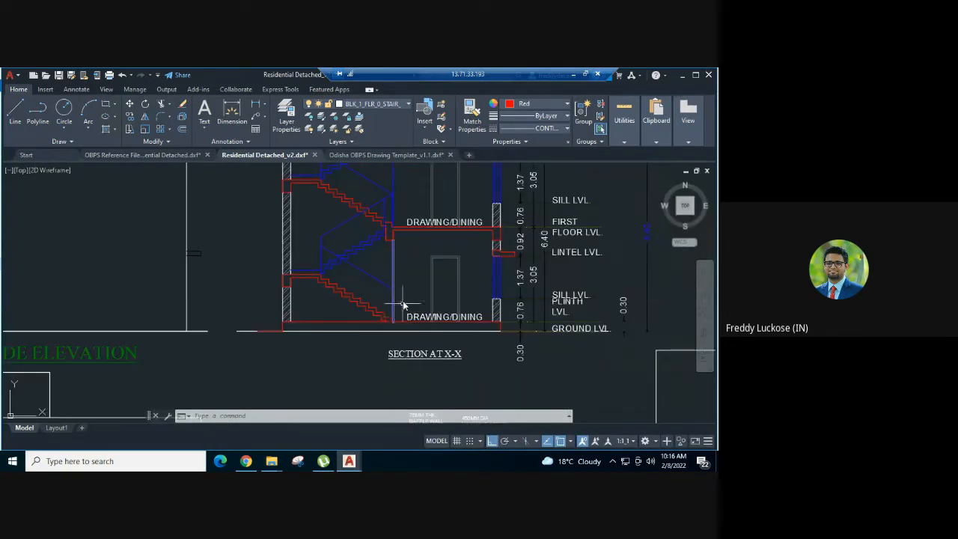
pyautogui.click(386, 155)
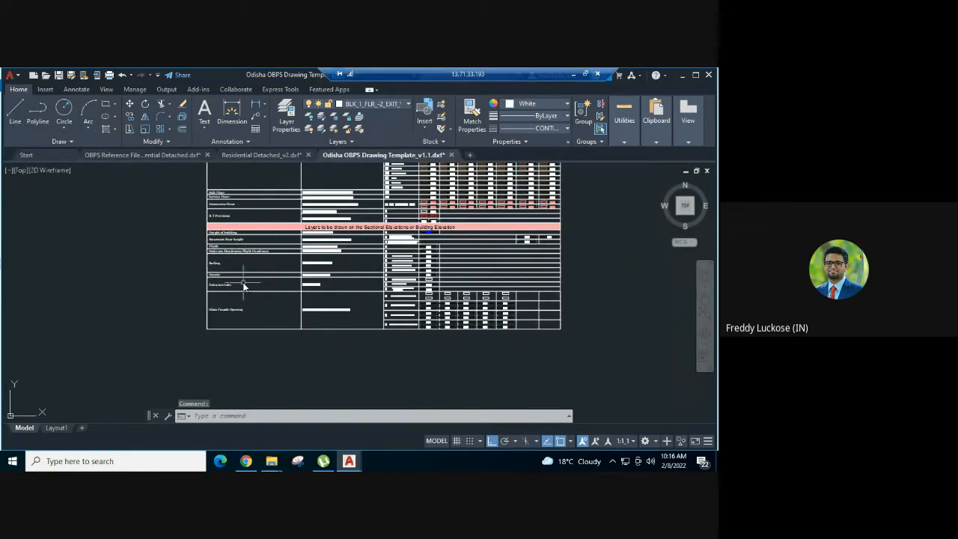
pyautogui.scroll(4, 243, 285)
pyautogui.scroll(-2, 424, 234)
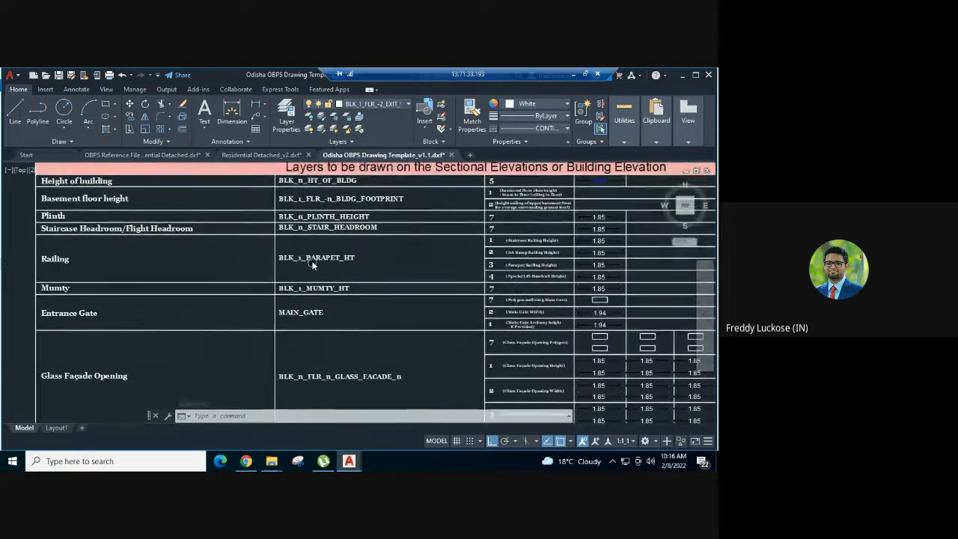
pyautogui.scroll(5, 552, 247)
pyautogui.moveTo(552, 247); pyautogui.dragTo(388, 265, button='middle')
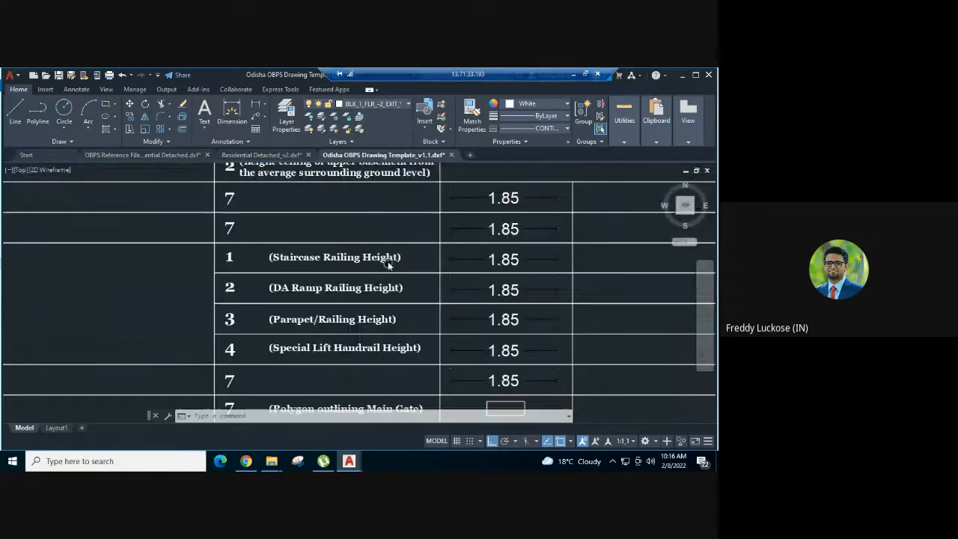
pyautogui.click(490, 258)
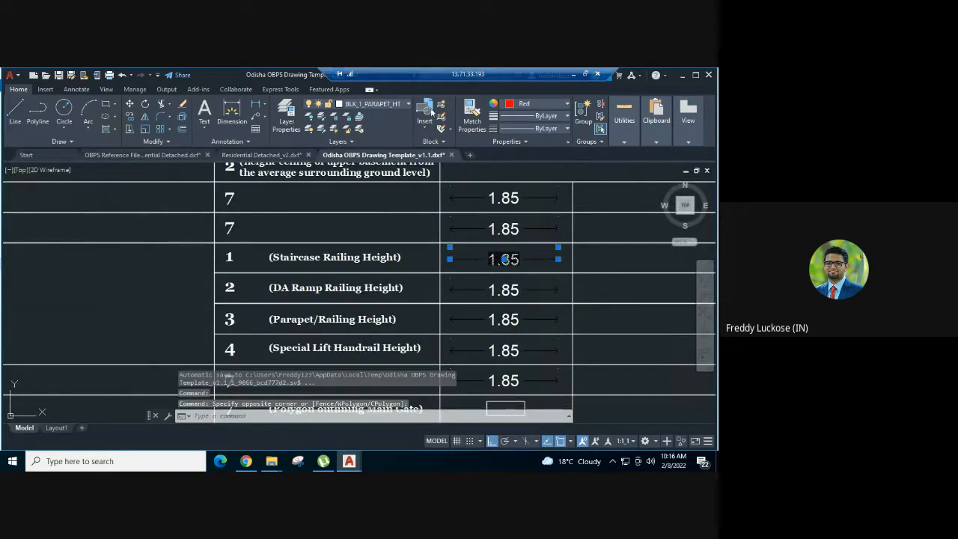
pyautogui.click(265, 154)
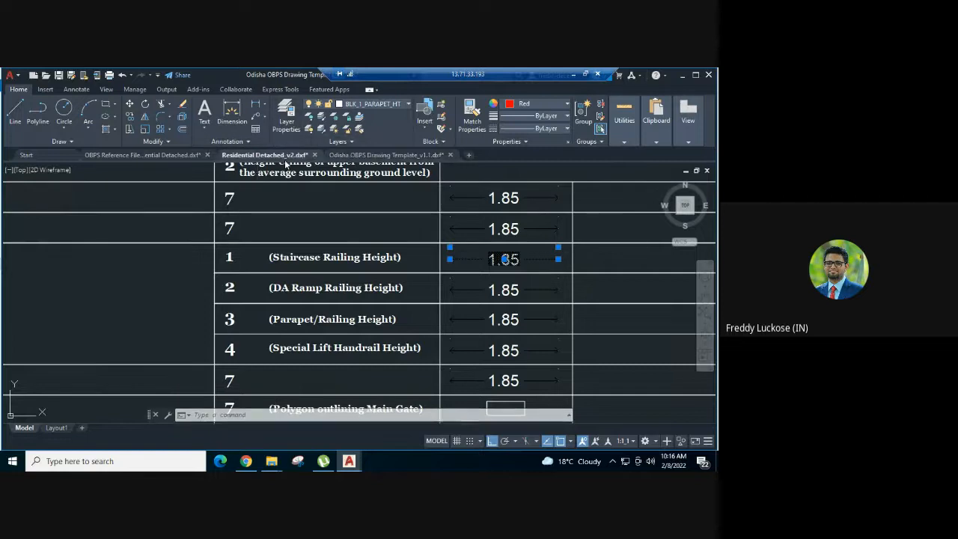
pyautogui.hotkey('ctrl', 'v')
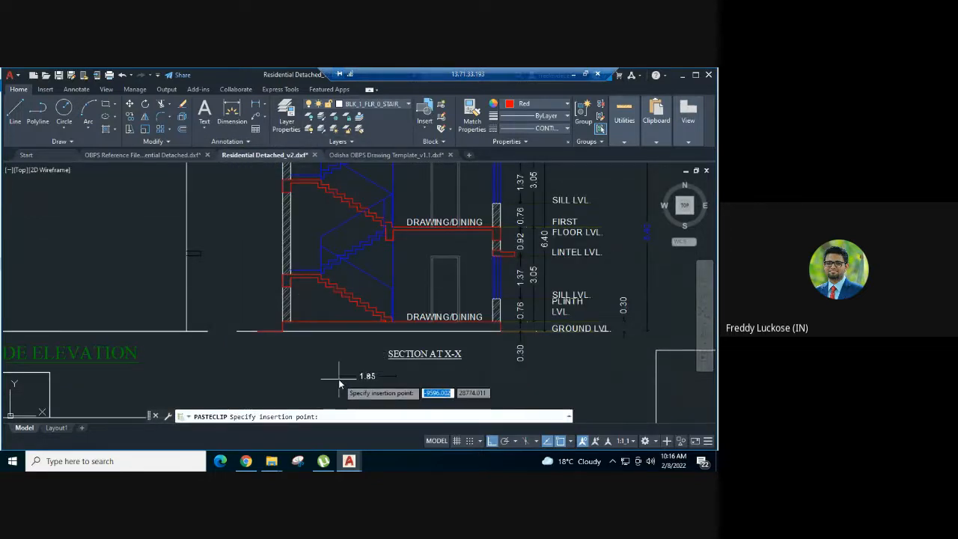
# Add a vertical linear dimension for the staircase railing height at the foot of the lowest flight in Section at X-X
pyautogui.scroll(2, 410, 297)
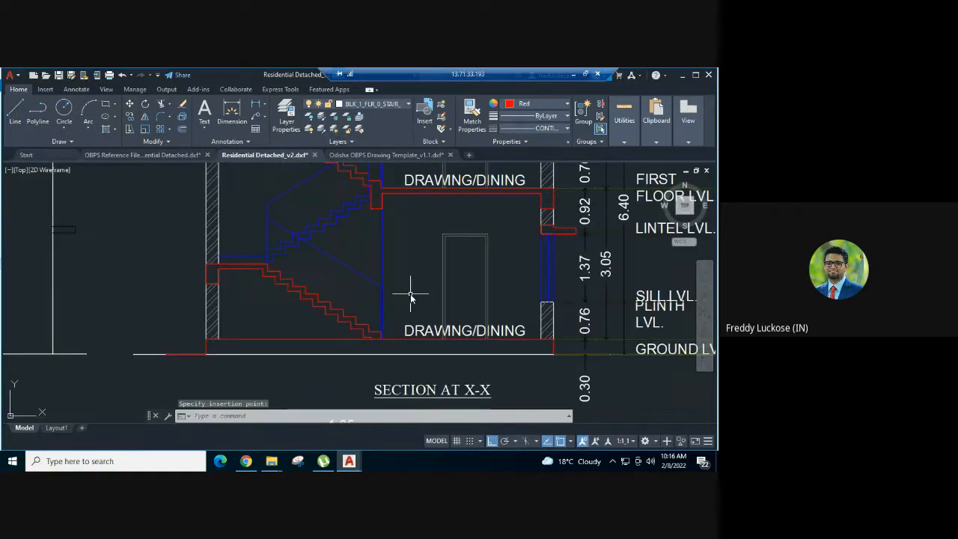
pyautogui.write('li')
pyautogui.press('Return')
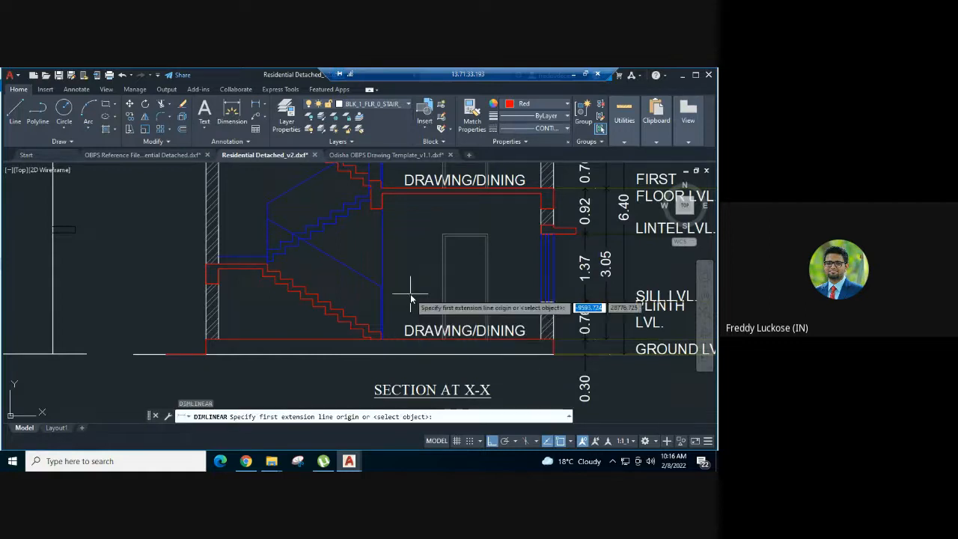
pyautogui.scroll(3, 380, 330)
pyautogui.click(381, 331)
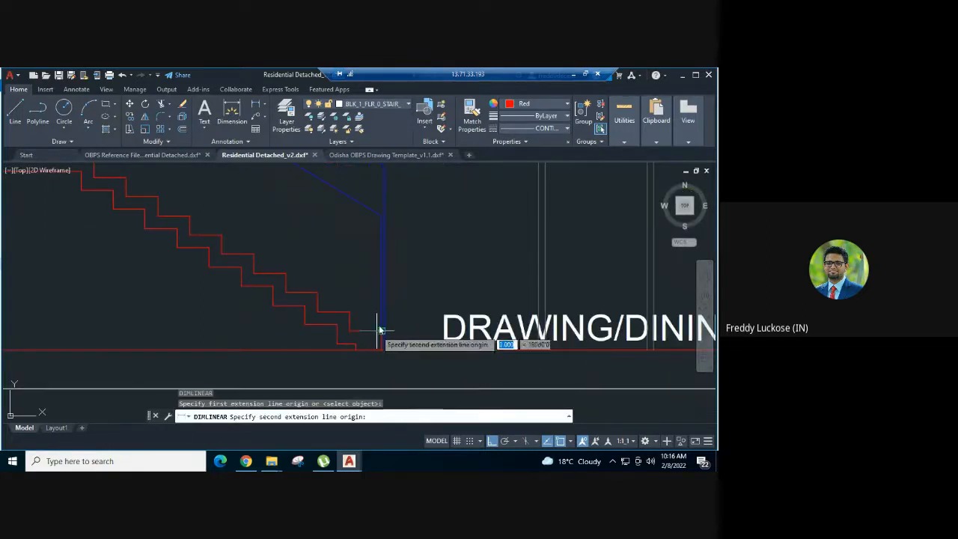
pyautogui.click(380, 219)
pyautogui.click(441, 214)
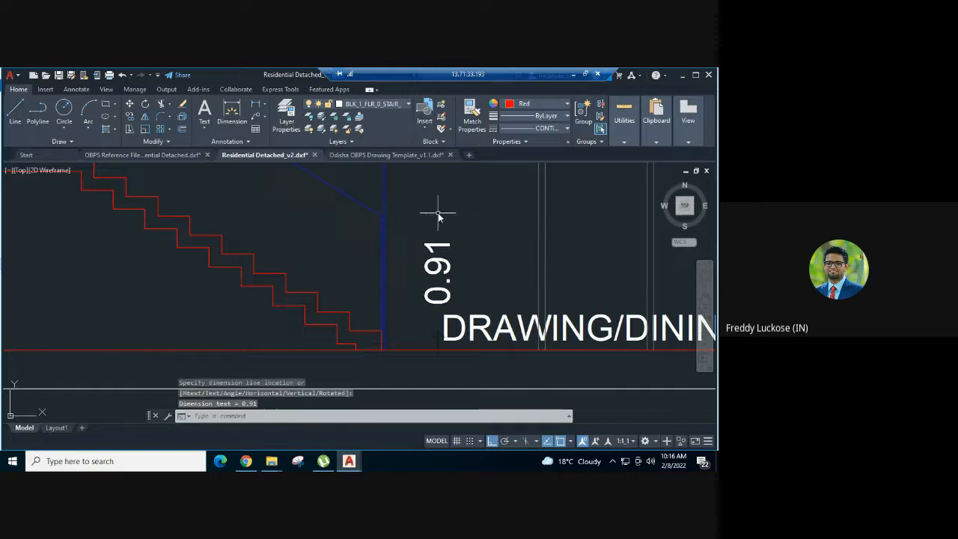
pyautogui.scroll(-3, 449, 206)
pyautogui.scroll(2, 464, 187)
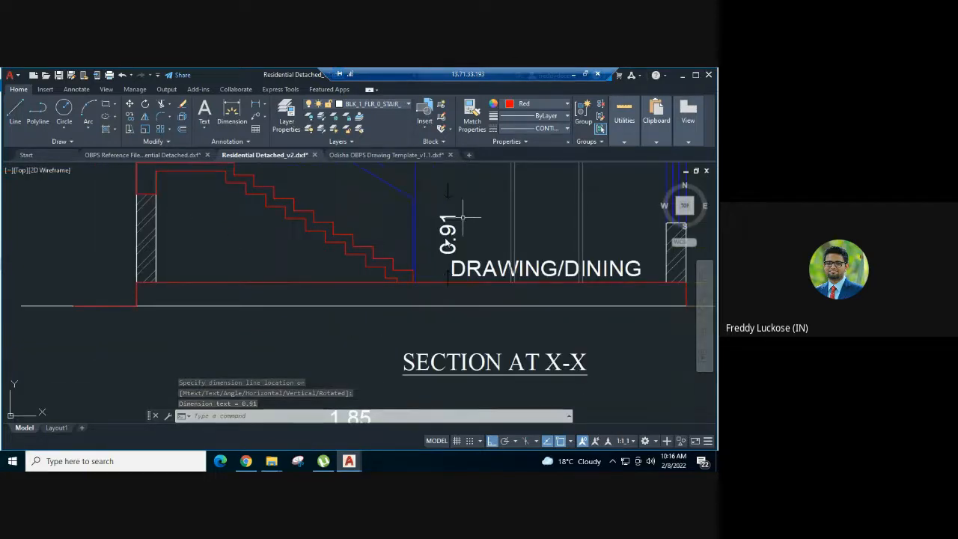
# Match the properties of the pasted sample dimension onto the new staircase railing height dimension
pyautogui.scroll(-4, 418, 258)
pyautogui.write('ma')
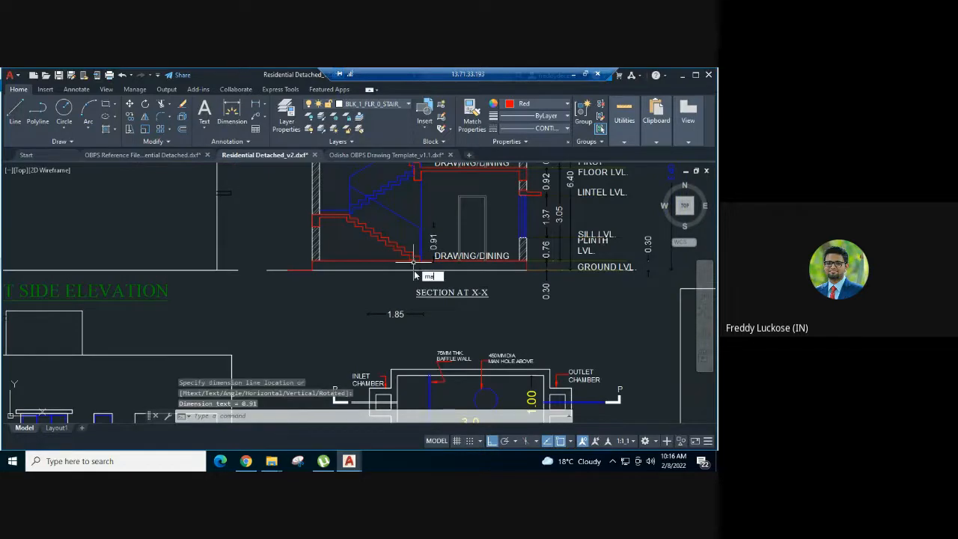
pyautogui.press('Return')
pyautogui.click(398, 315)
pyautogui.click(435, 252)
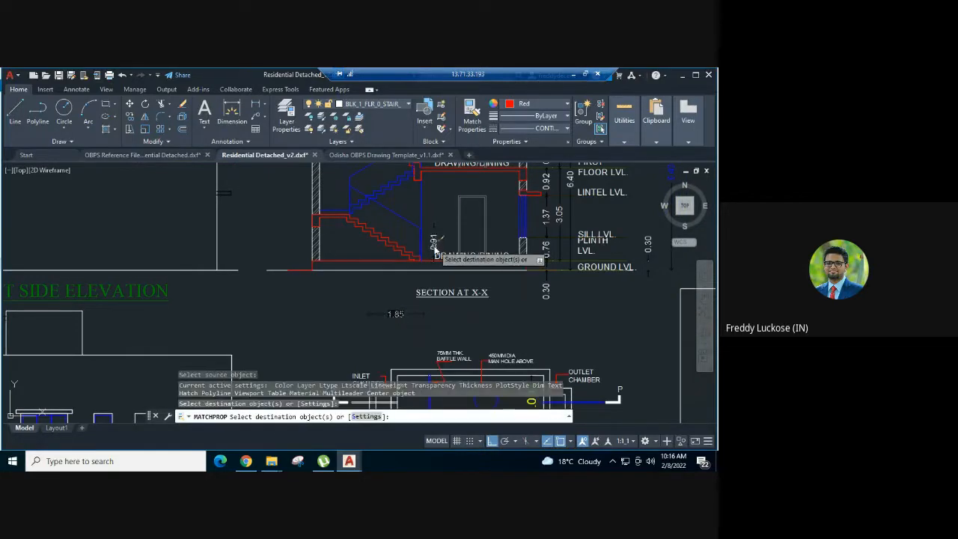
pyautogui.press('Escape')
pyautogui.press('Escape')
pyautogui.press('Escape')
pyautogui.scroll(4, 436, 252)
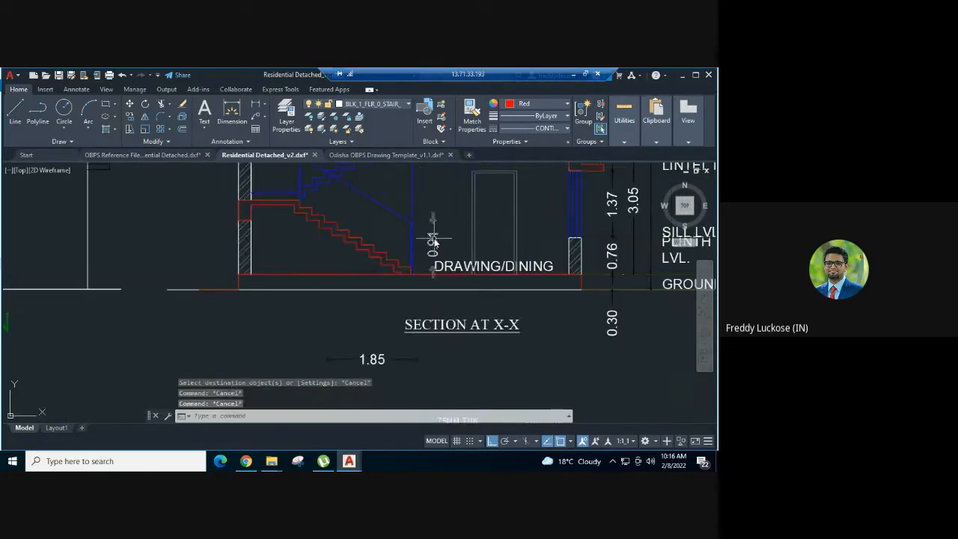
# Delete the pasted sample dimension below the Section at X-X title
pyautogui.scroll(-2, 391, 312)
pyautogui.moveTo(391, 313); pyautogui.dragTo(409, 237, button='middle')
pyautogui.click(390, 285)
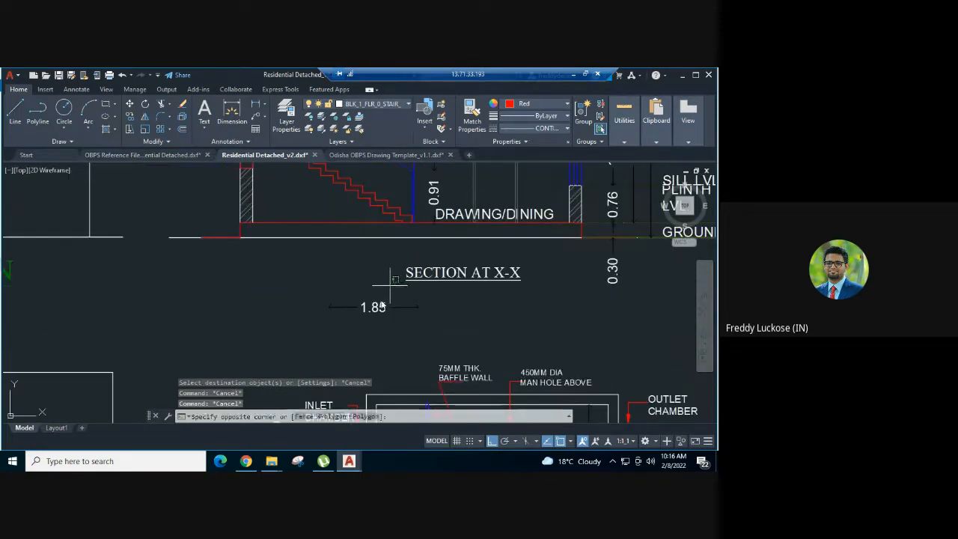
pyautogui.click(350, 327)
pyautogui.press('Delete')
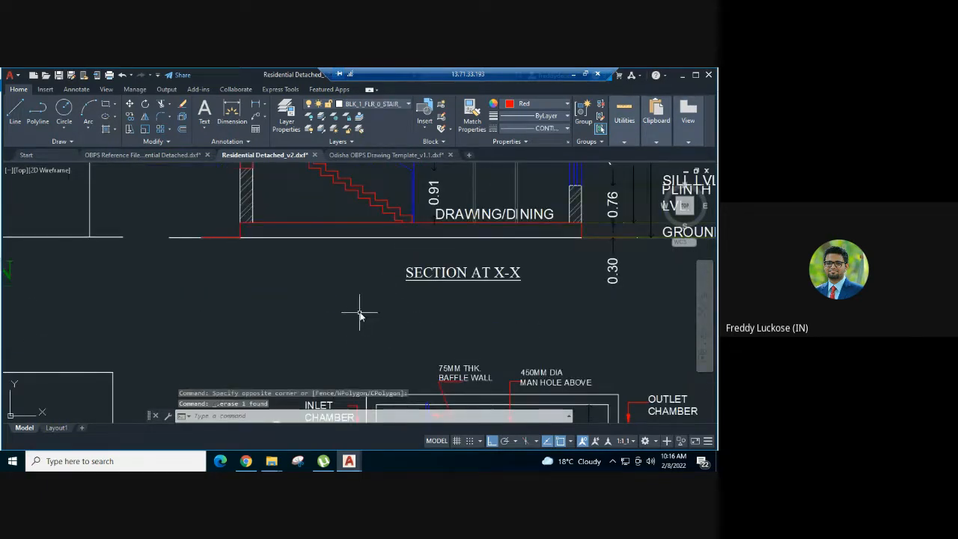
# Examine the drawing sheet from the section and elevations through to the ground and first floor plans
pyautogui.scroll(-2, 363, 308)
pyautogui.moveTo(437, 200); pyautogui.dragTo(404, 262, button='middle')
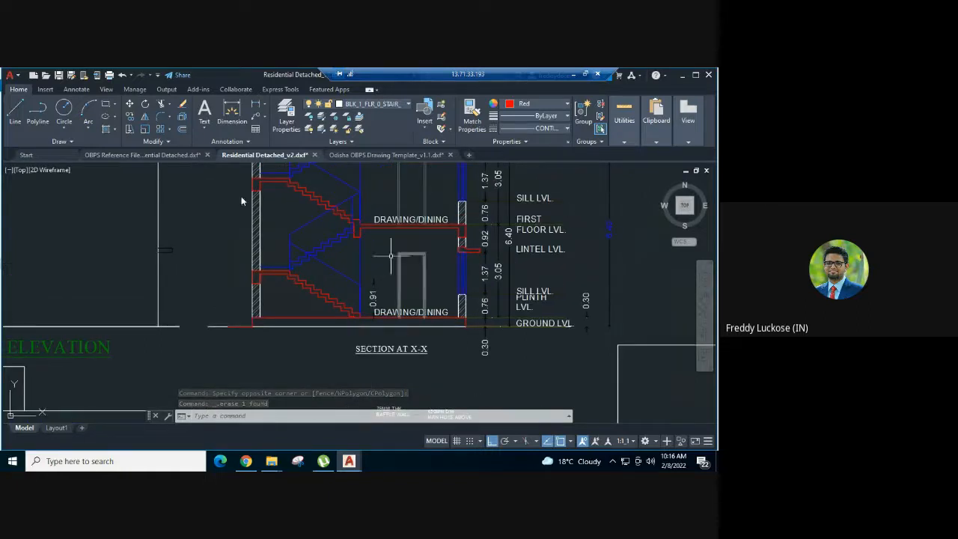
pyautogui.scroll(-4, 448, 247)
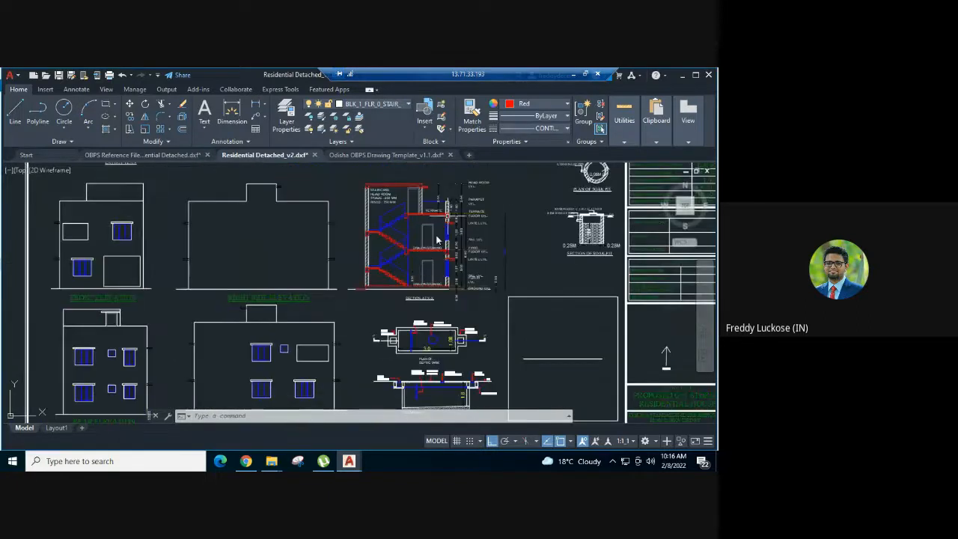
pyautogui.moveTo(437, 239); pyautogui.dragTo(411, 257, button='middle')
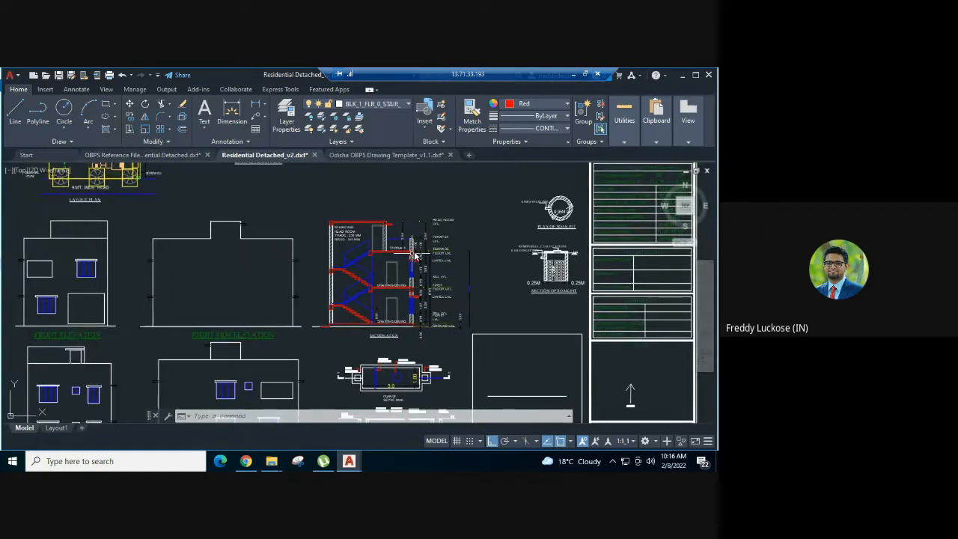
pyautogui.scroll(-3, 415, 255)
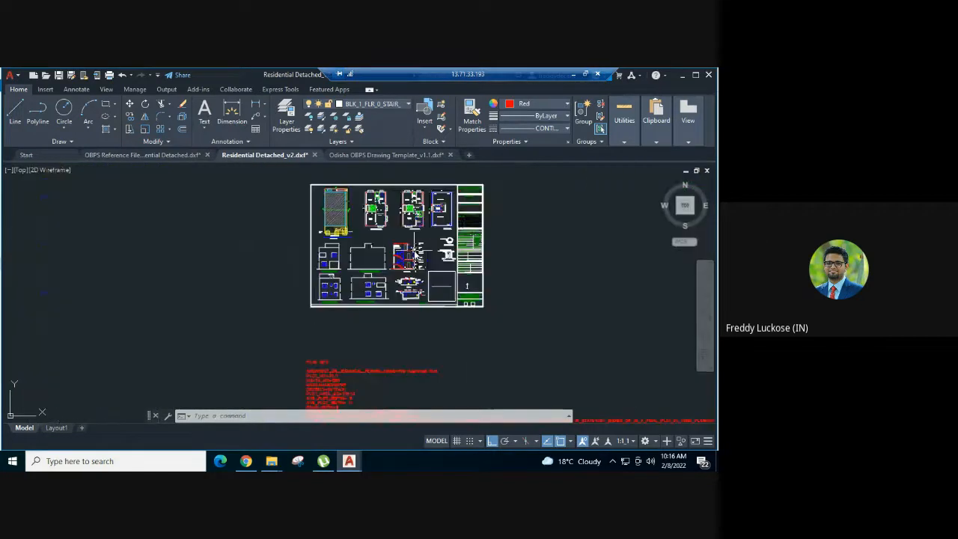
pyautogui.scroll(4, 372, 175)
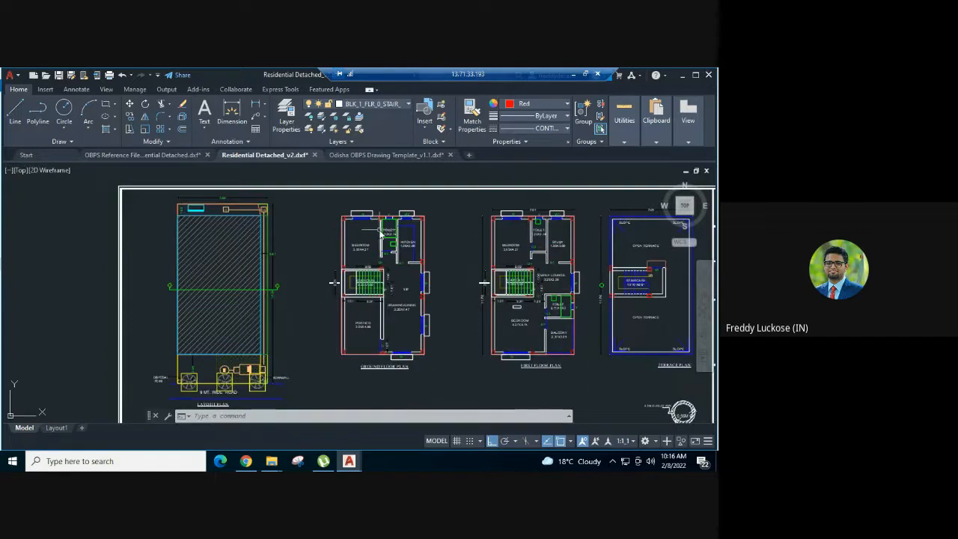
pyautogui.scroll(3, 382, 234)
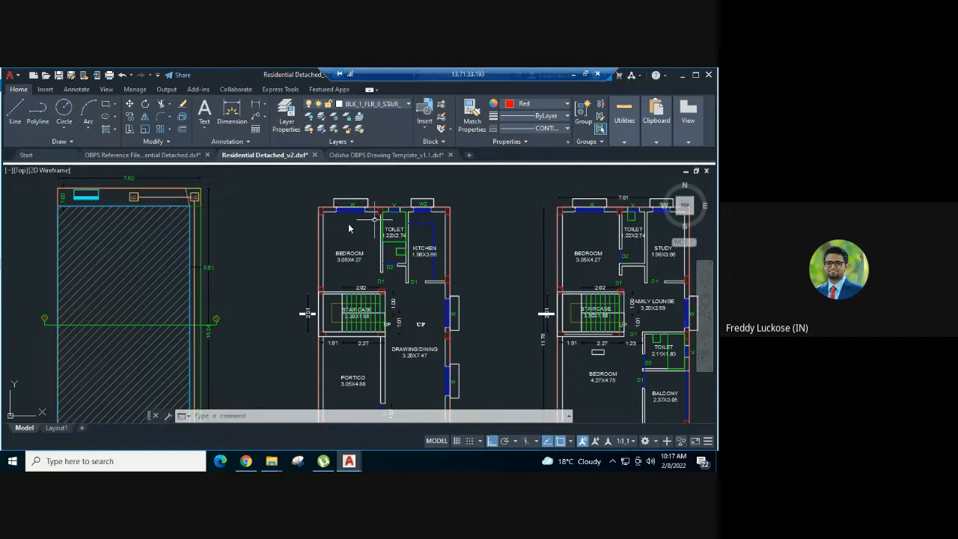
# Copy the first red sample rectangle and its dimension from the template's Regular Room row for Habitable Room - Naturally Ventilated
pyautogui.click(381, 155)
pyautogui.scroll(-8, 363, 257)
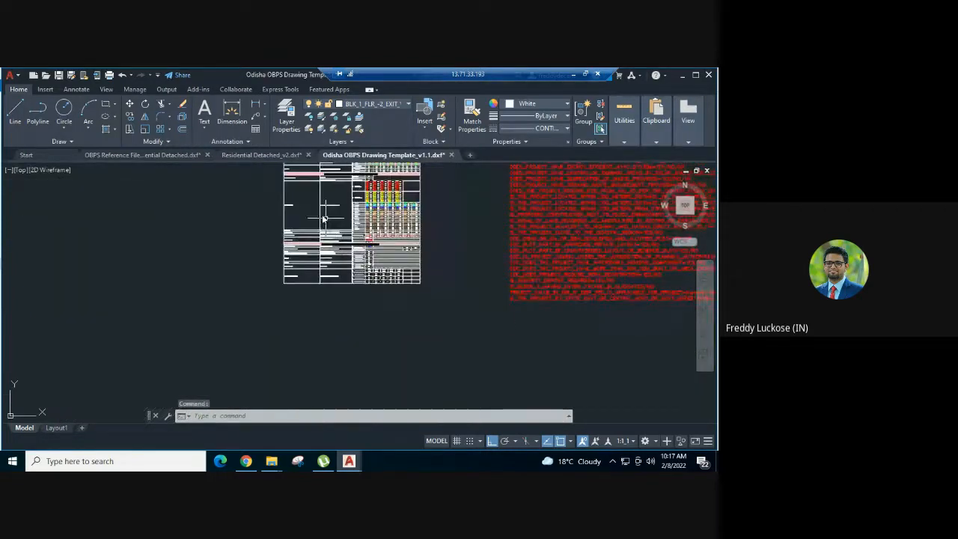
pyautogui.scroll(5, 306, 275)
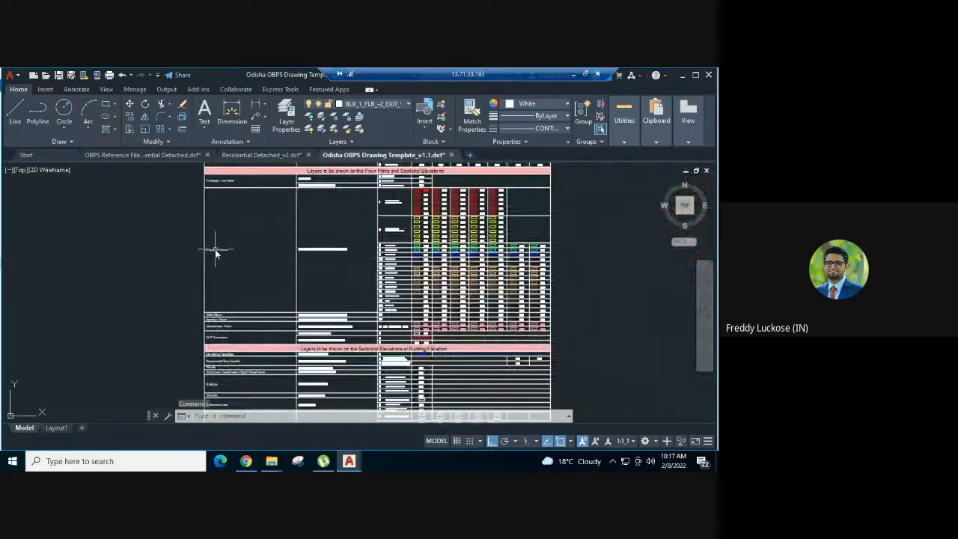
pyautogui.scroll(2, 215, 249)
pyautogui.moveTo(439, 235)
pyautogui.mouseDown(button='middle')
pyautogui.moveTo(374, 286)
pyautogui.moveTo(348, 329)
pyautogui.mouseUp(button='middle')
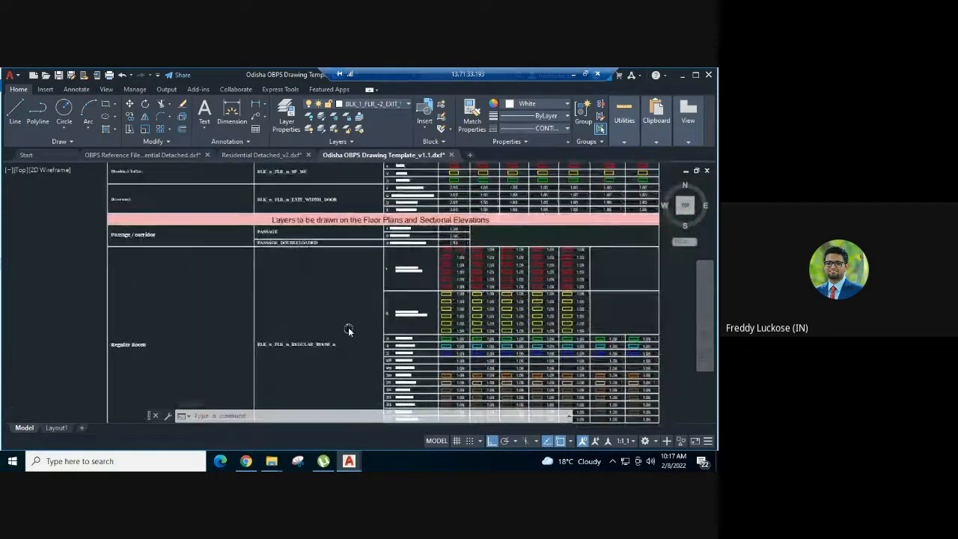
pyautogui.scroll(4, 433, 265)
pyautogui.scroll(2, 433, 265)
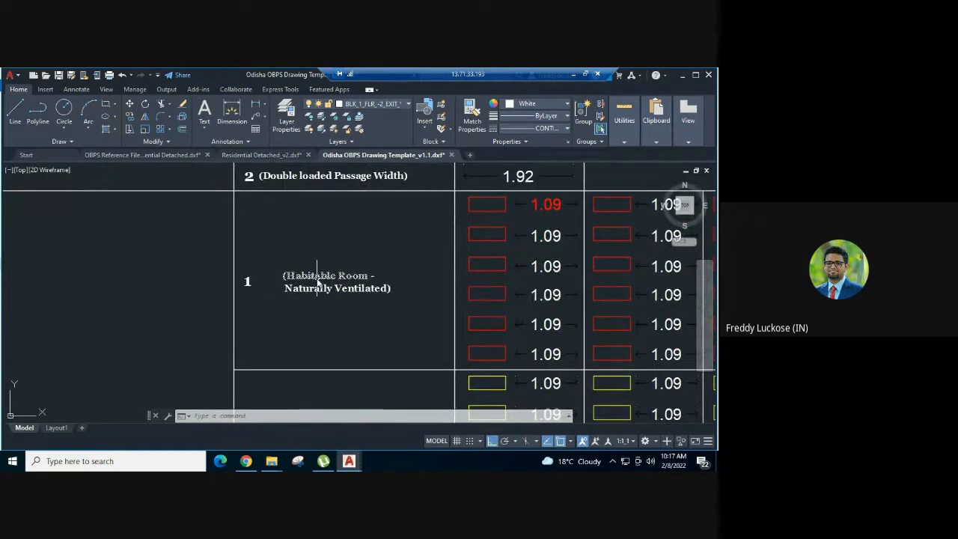
pyautogui.scroll(-2, 419, 273)
pyautogui.scroll(3, 432, 265)
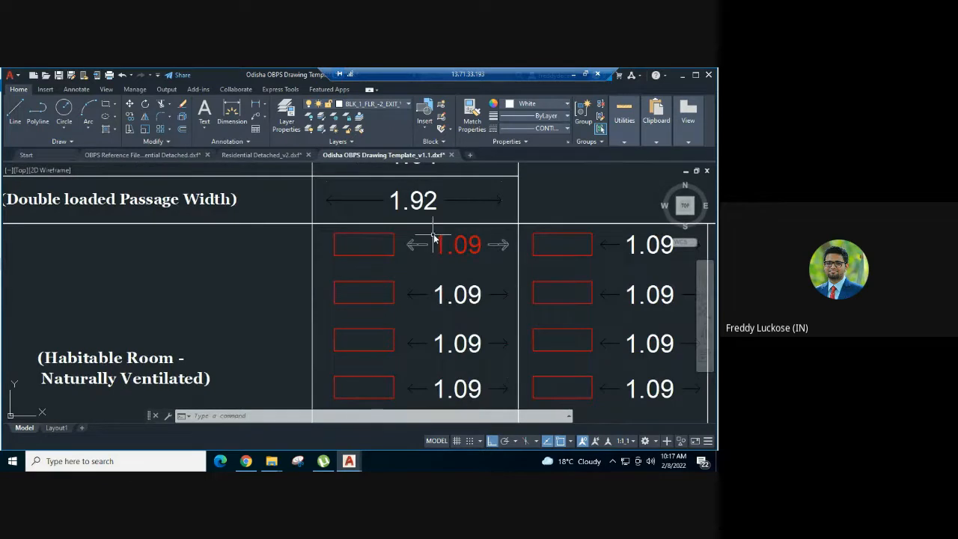
pyautogui.click(434, 237)
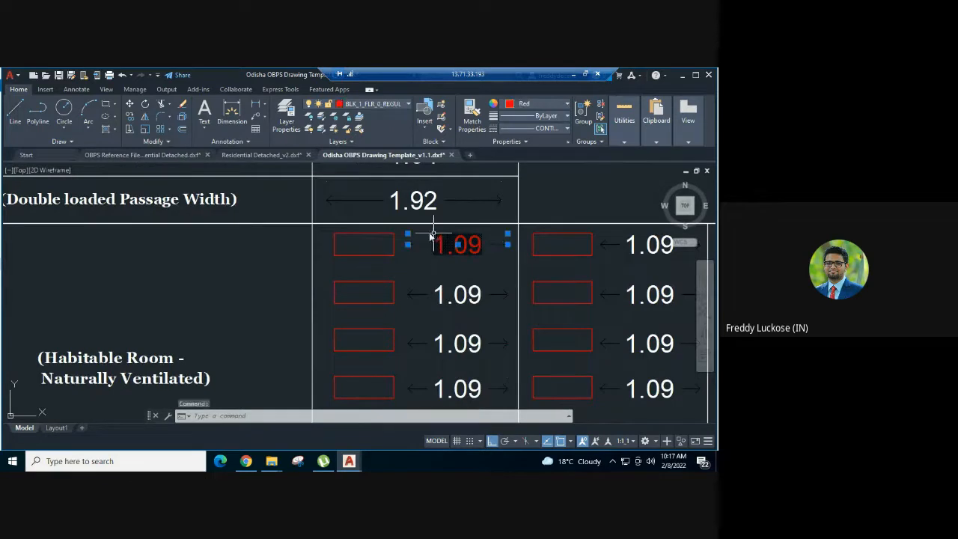
pyautogui.click(378, 249)
pyautogui.click(363, 265)
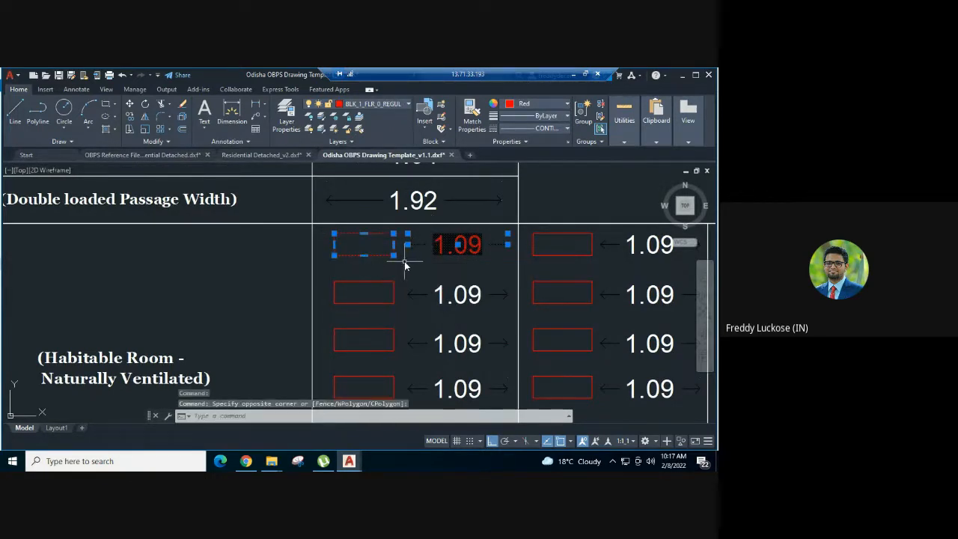
pyautogui.hotkey('ctrl', 'c')
# Paste the habitable room sample rectangle and dimension into Residential Detached_v2, outside the ground floor bedroom beside the layout plan
pyautogui.click(278, 154)
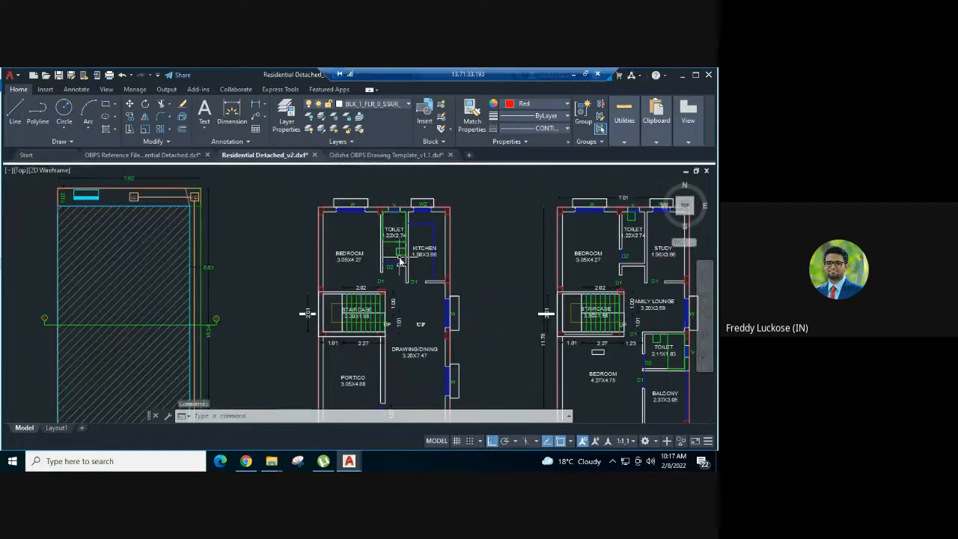
pyautogui.scroll(-2, 331, 240)
pyautogui.scroll(4, 327, 242)
pyautogui.hotkey('ctrl', 'v')
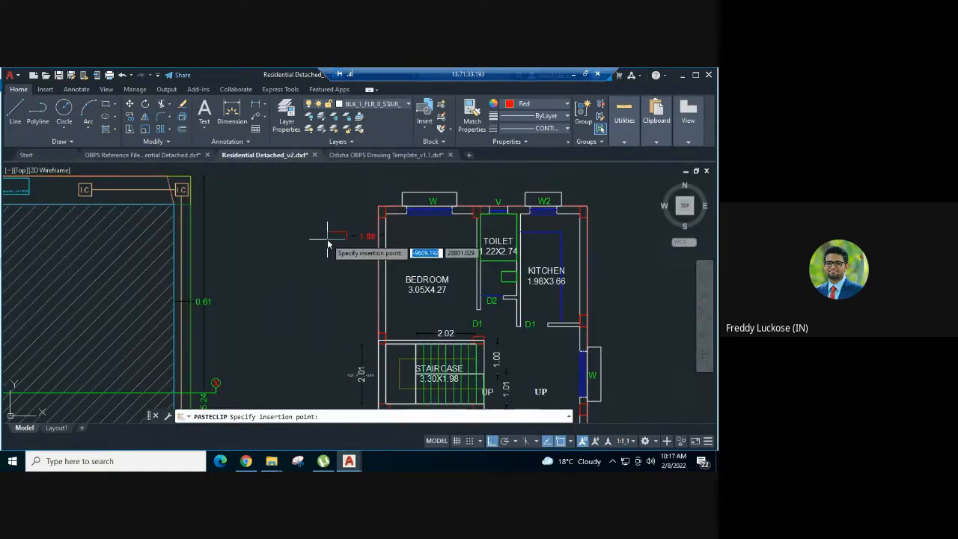
# Set the current object colour to Cyan
pyautogui.moveTo(451, 246); pyautogui.dragTo(439, 241, button='middle')
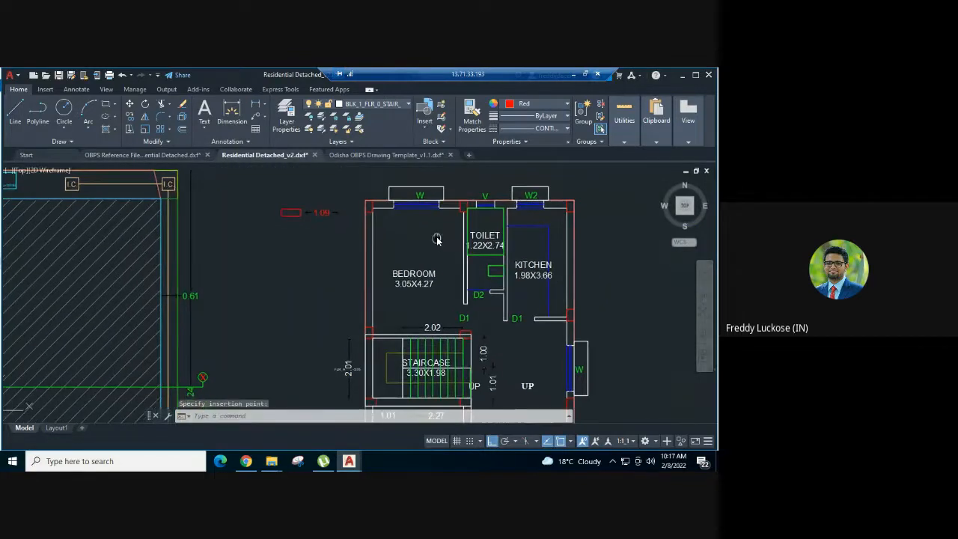
pyautogui.press('Return')
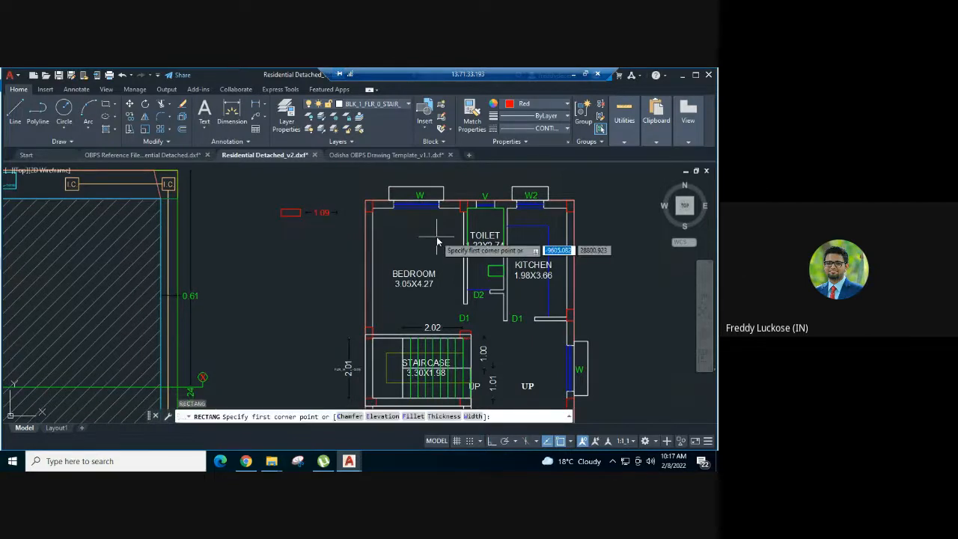
pyautogui.press('Escape')
pyautogui.click(525, 104)
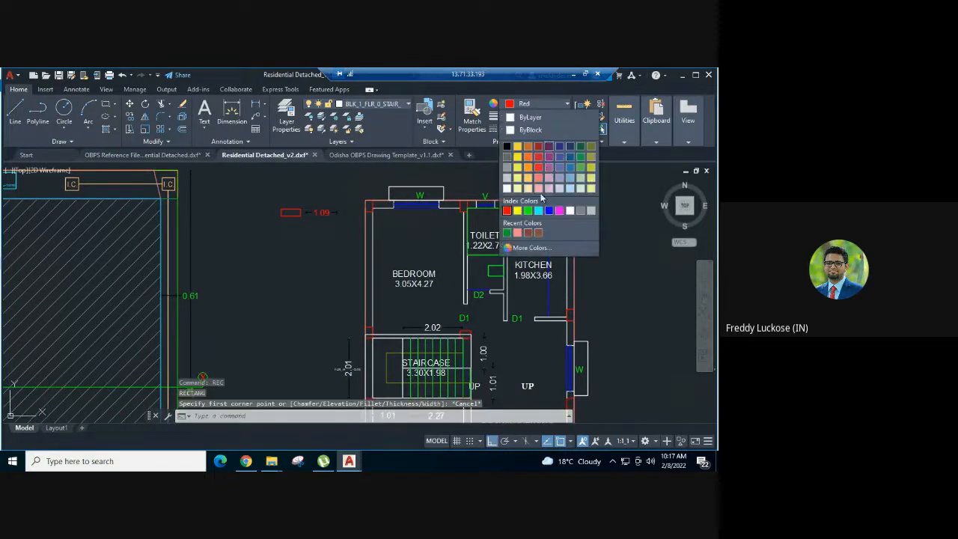
pyautogui.click(538, 210)
pyautogui.press('Escape')
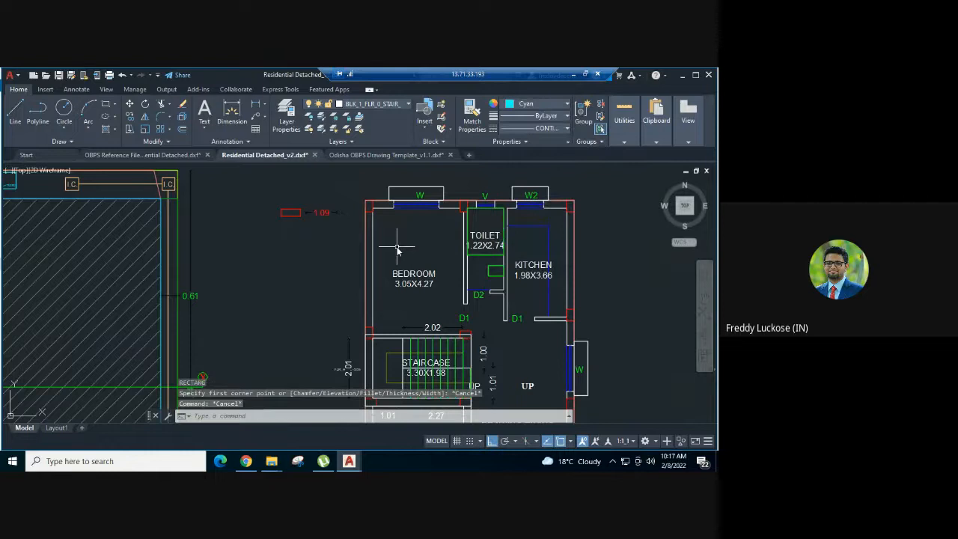
# Draw a rectangle along the inner wall faces of the ground floor bedroom, between diagonally opposite corners
pyautogui.press('Return')
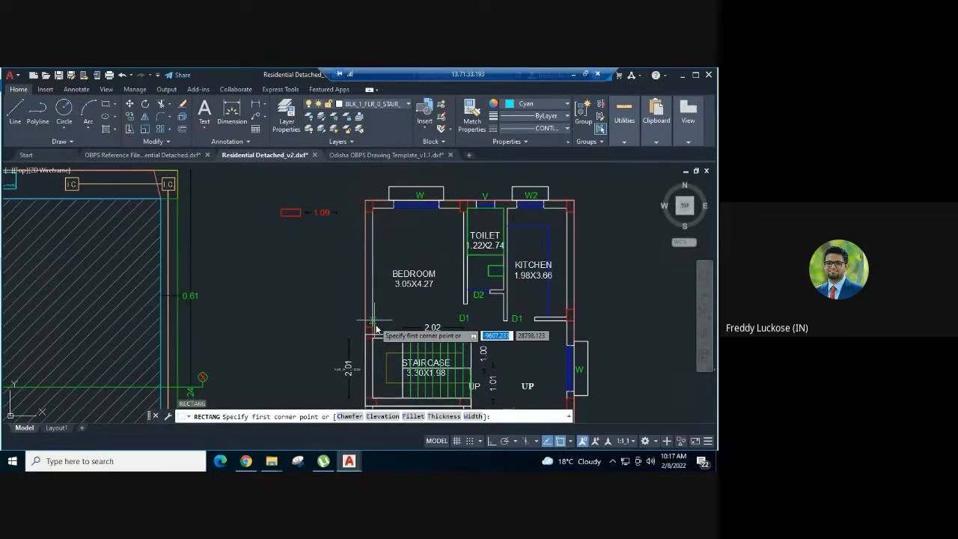
pyautogui.scroll(7, 379, 327)
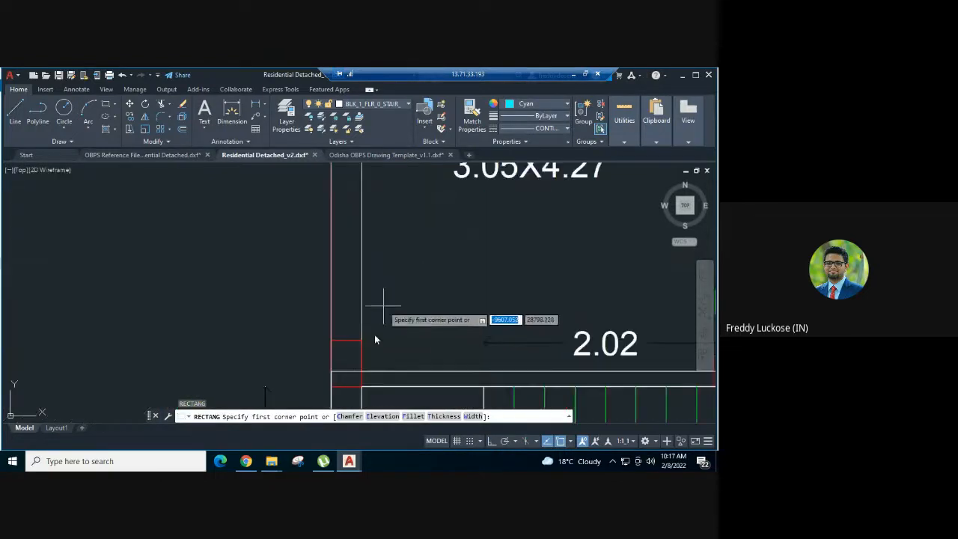
pyautogui.click(363, 373)
pyautogui.scroll(-4, 417, 255)
pyautogui.scroll(-2, 417, 254)
pyautogui.scroll(4, 462, 276)
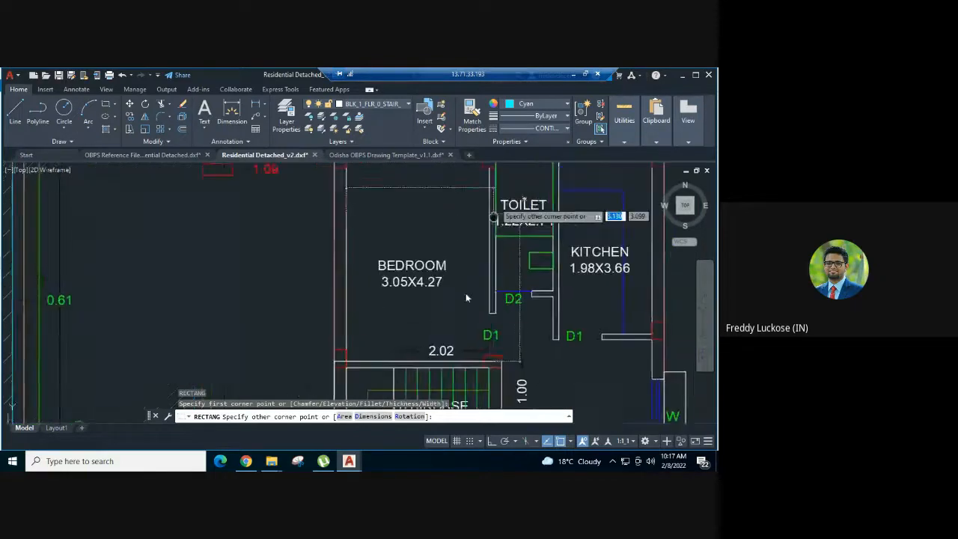
pyautogui.scroll(2, 458, 264)
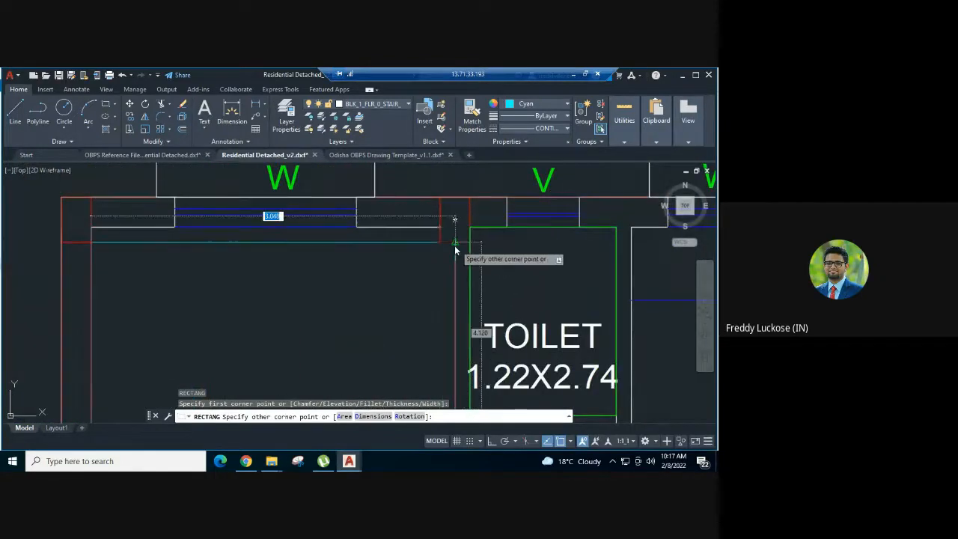
pyautogui.click(455, 233)
pyautogui.scroll(-3, 477, 203)
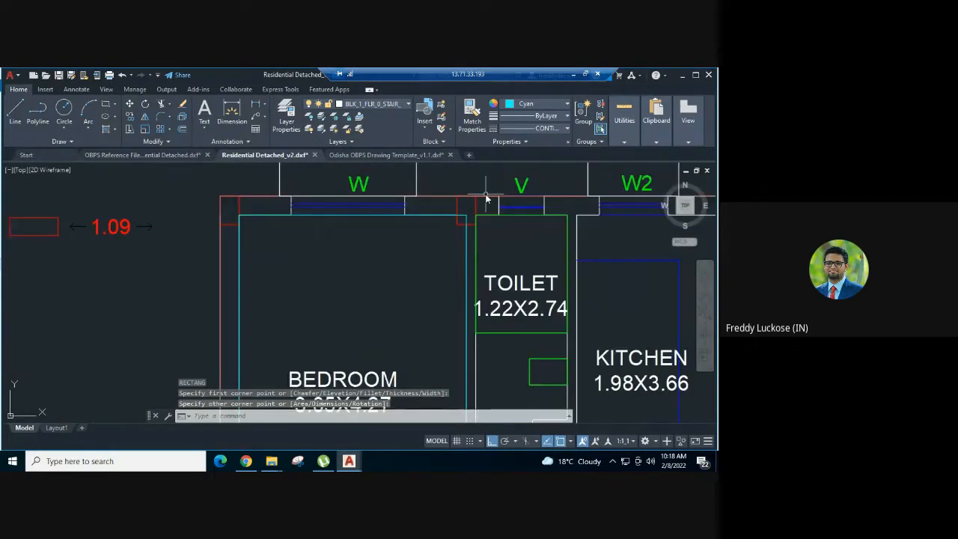
pyautogui.scroll(-2, 414, 234)
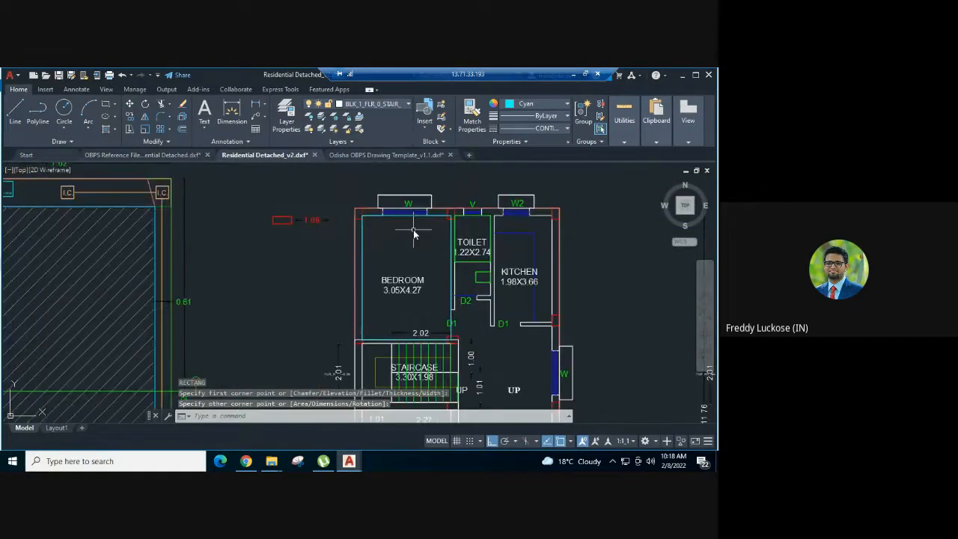
pyautogui.moveTo(415, 224); pyautogui.dragTo(391, 226, button='middle')
pyautogui.write('m')
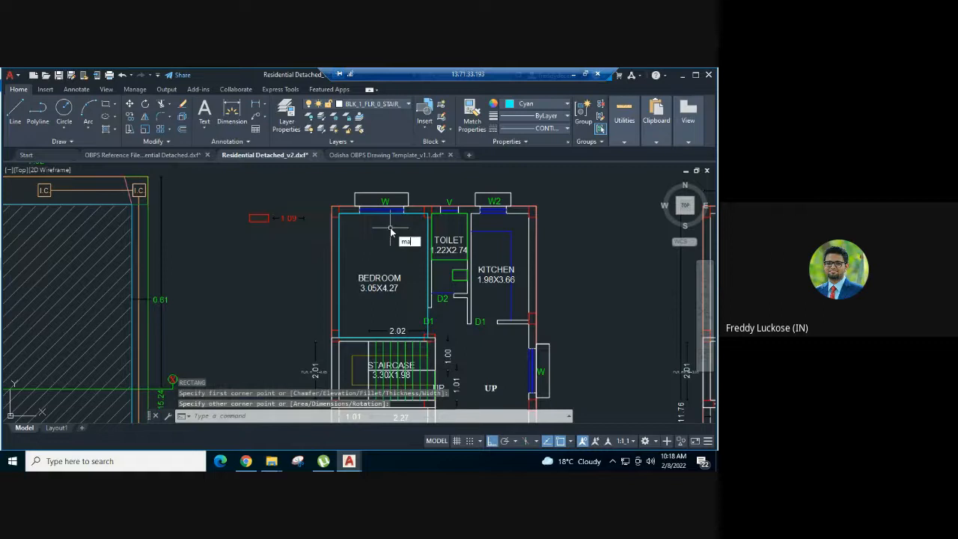
pyautogui.write('a')
pyautogui.press('Return')
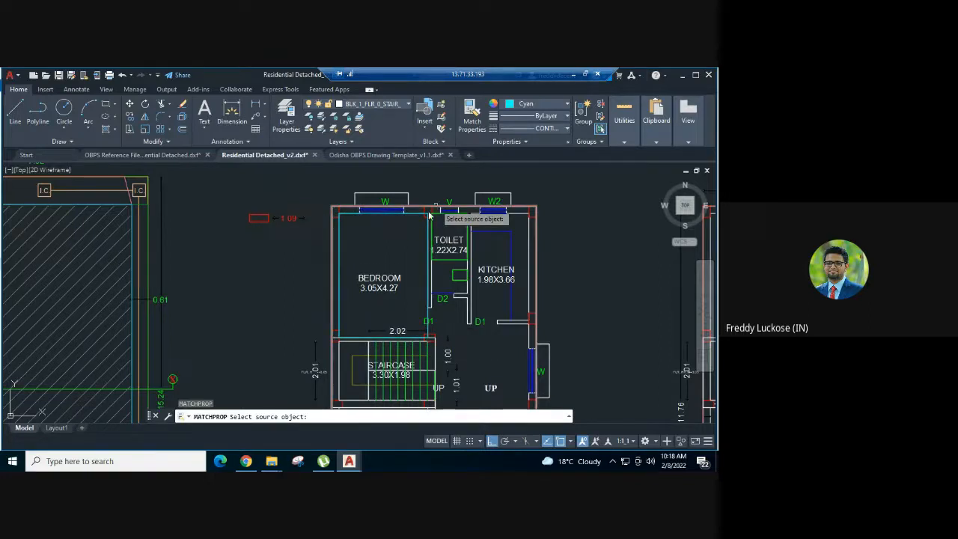
pyautogui.scroll(4, 428, 215)
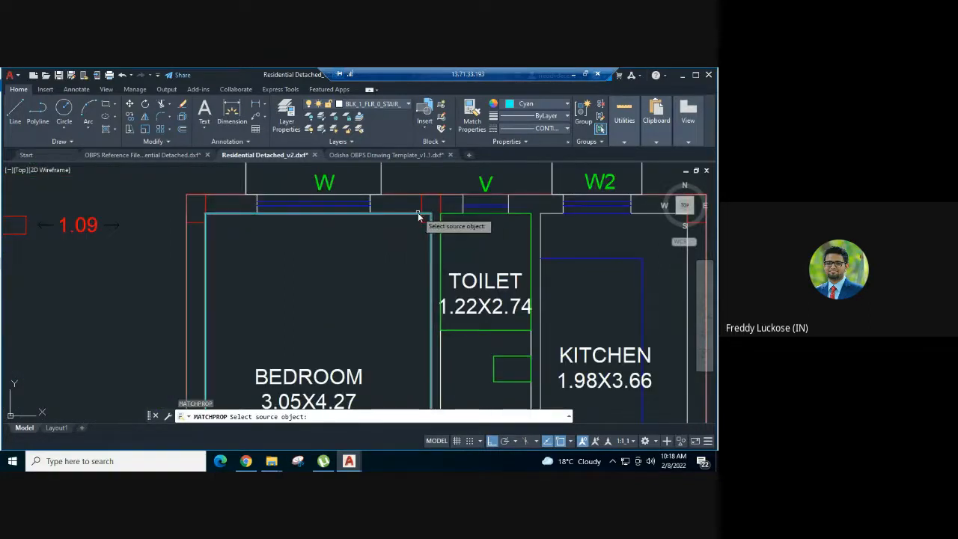
pyautogui.scroll(-2, 429, 216)
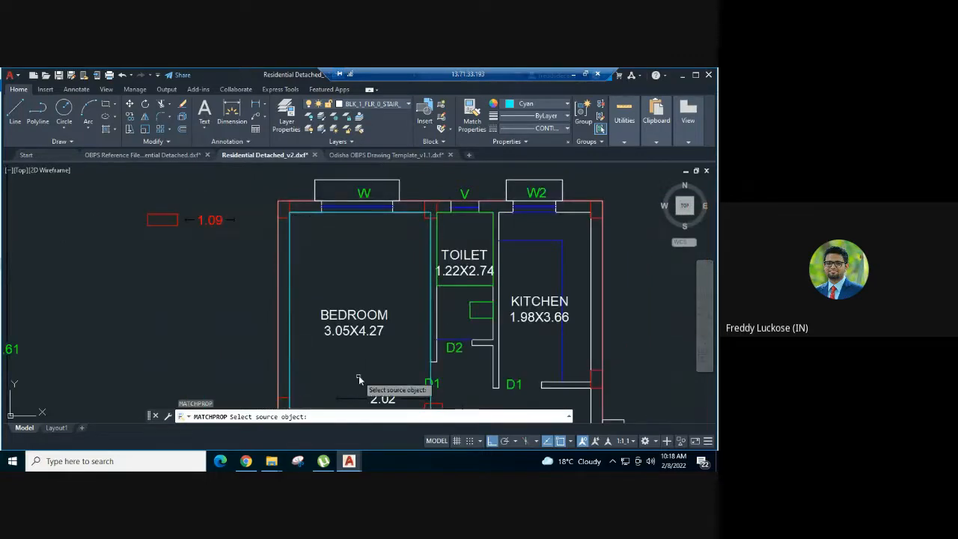
pyautogui.moveTo(352, 377); pyautogui.dragTo(351, 325, button='middle')
pyautogui.moveTo(417, 283); pyautogui.dragTo(405, 359, button='middle')
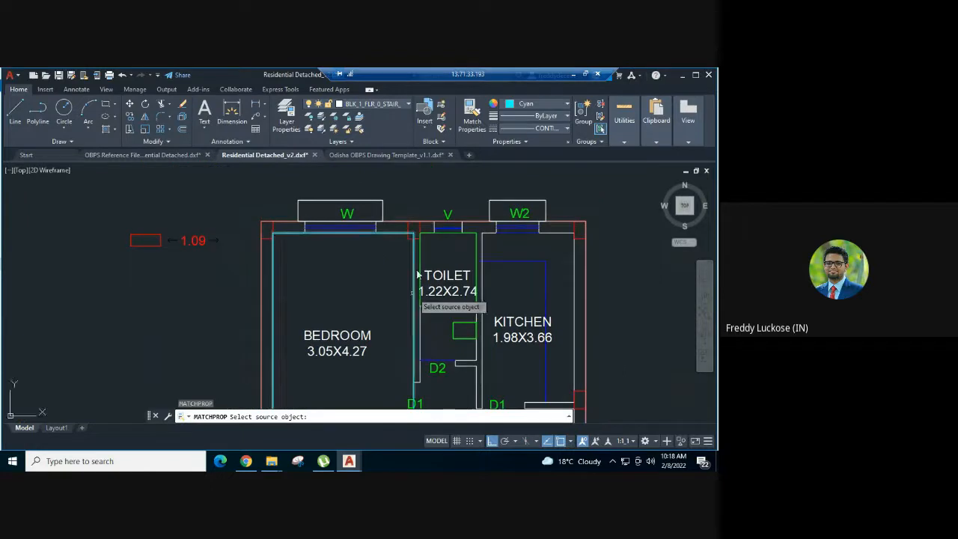
pyautogui.scroll(2, 420, 249)
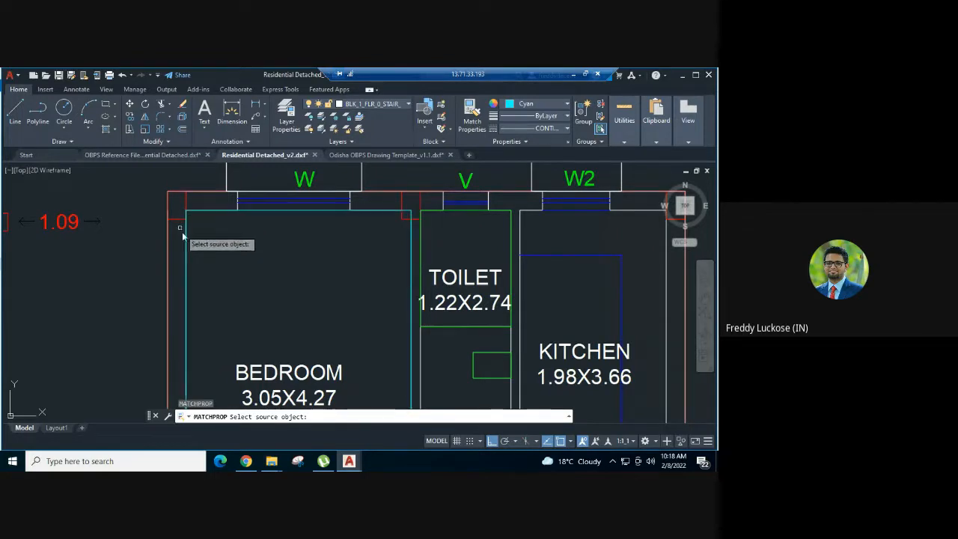
pyautogui.scroll(-2, 226, 185)
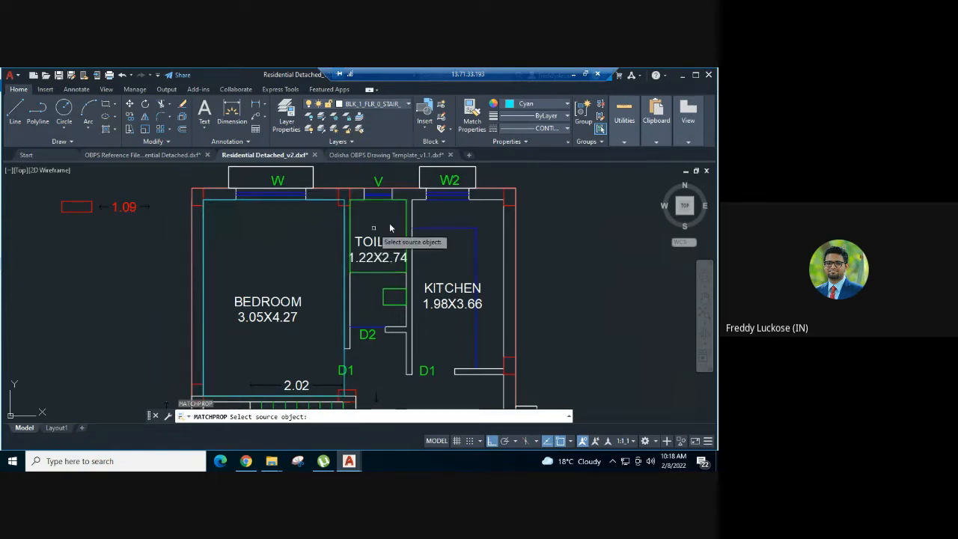
pyautogui.scroll(-2, 391, 222)
pyautogui.press('Escape')
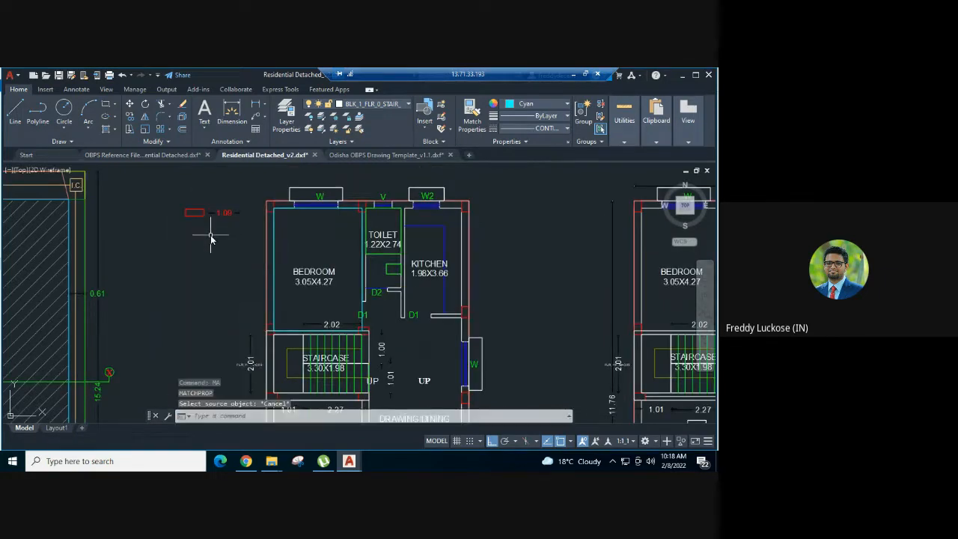
# Match the bedroom rectangle's properties to the pasted red sample rectangle, and delete the sample rectangle
pyautogui.write('ma')
pyautogui.press('Return')
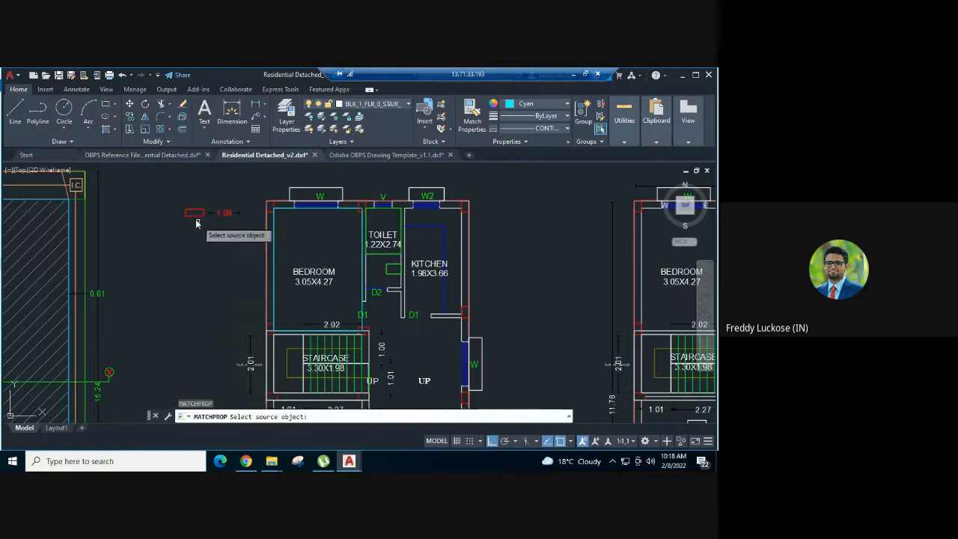
pyautogui.click(188, 215)
pyautogui.scroll(2, 285, 216)
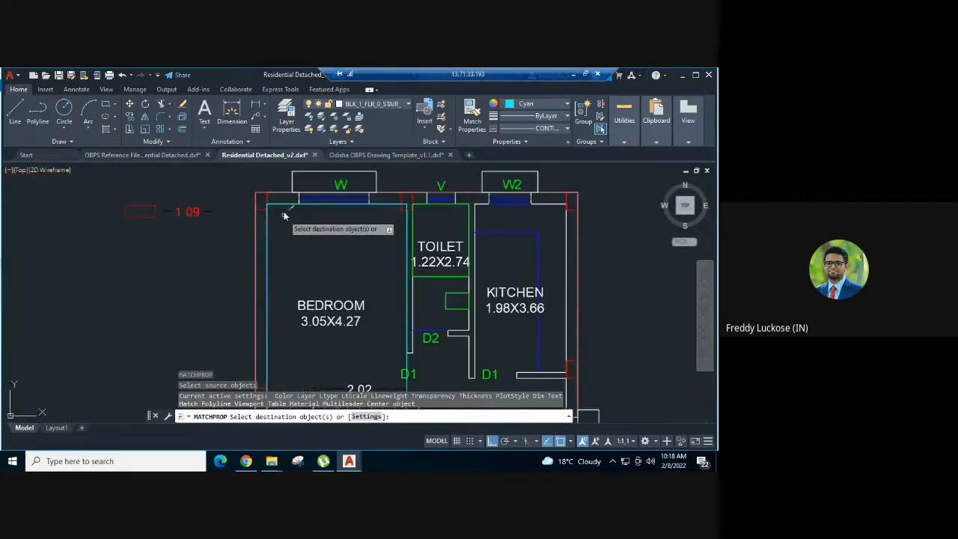
pyautogui.press('Escape')
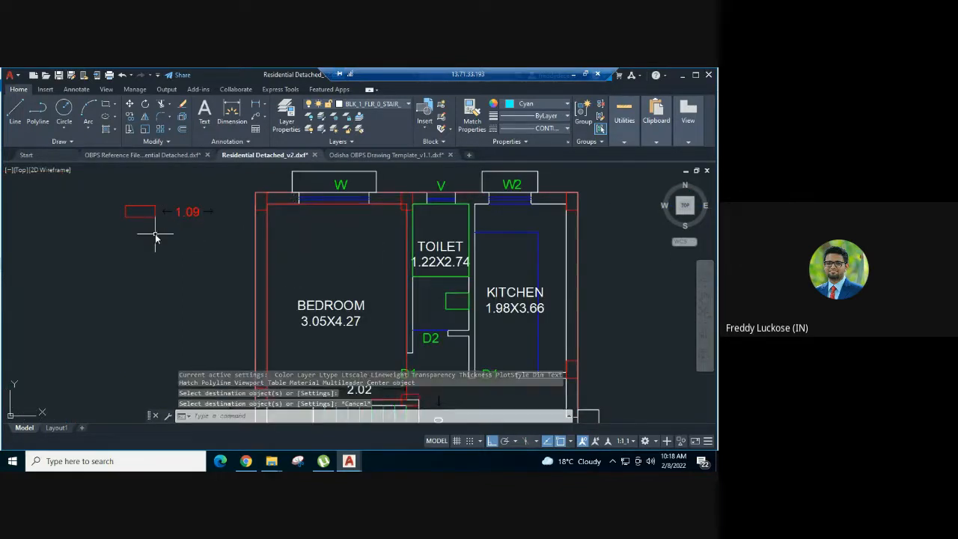
pyautogui.moveTo(154, 231); pyautogui.dragTo(132, 204)
pyautogui.press('Delete')
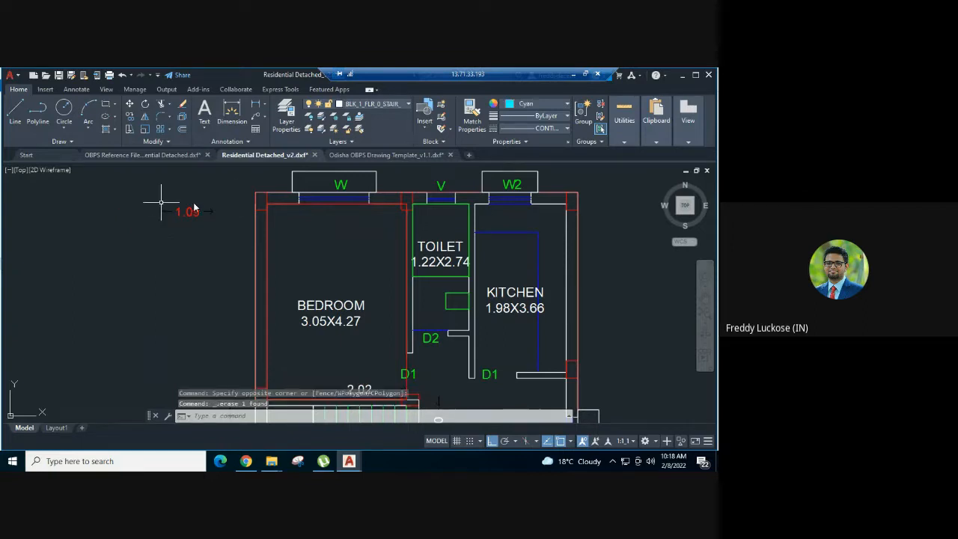
# Check which layer the ground floor bedroom rectangle is on
pyautogui.click(281, 206)
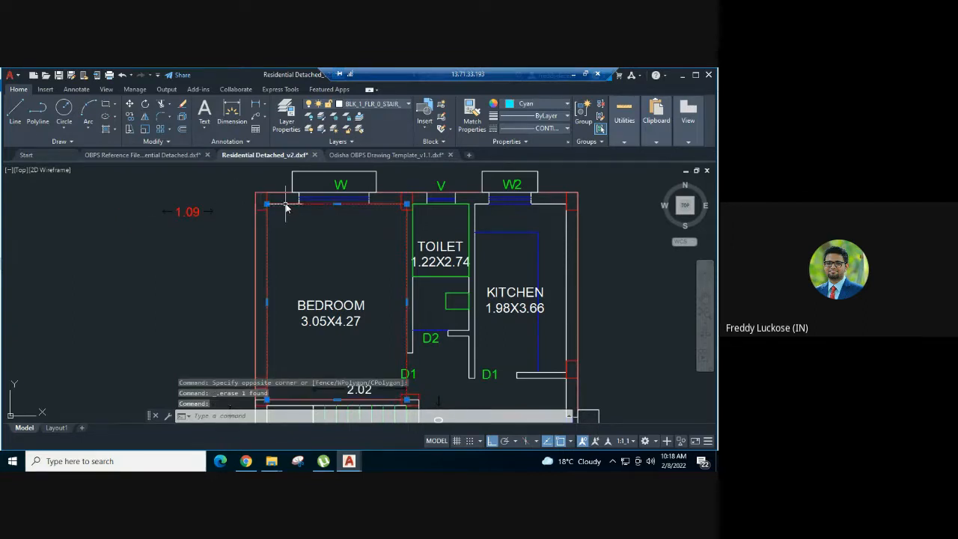
pyautogui.click(387, 105)
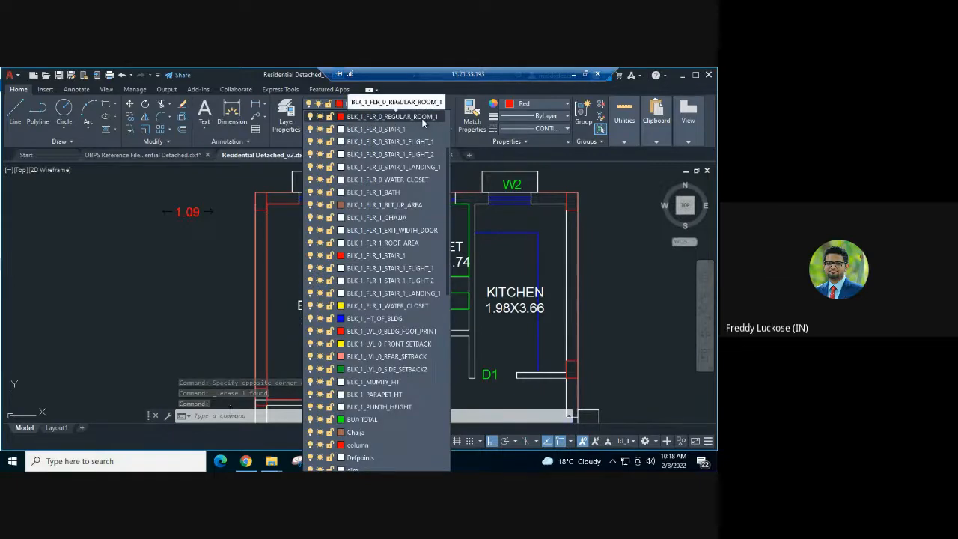
pyautogui.click(195, 210)
pyautogui.click(192, 209)
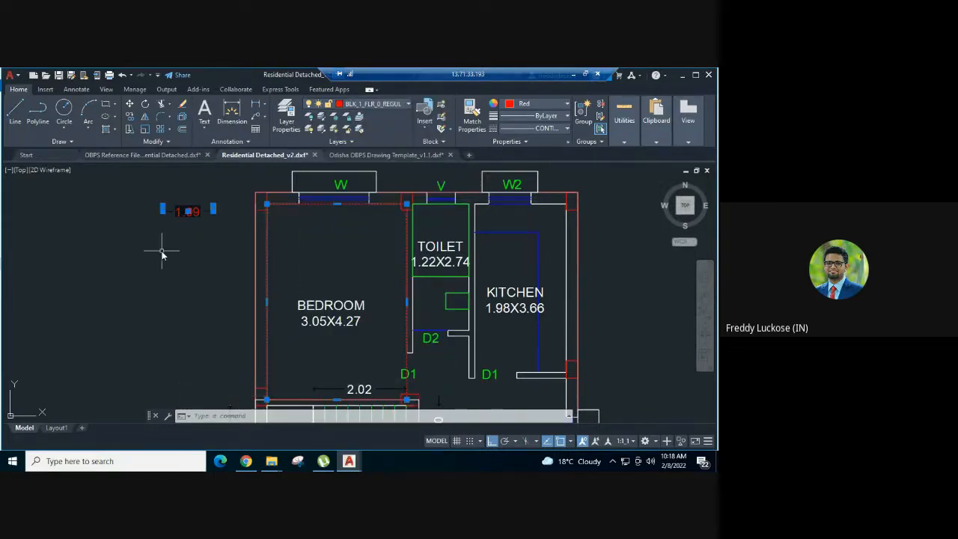
pyautogui.click(161, 252)
pyautogui.press('Return')
pyautogui.click(178, 209)
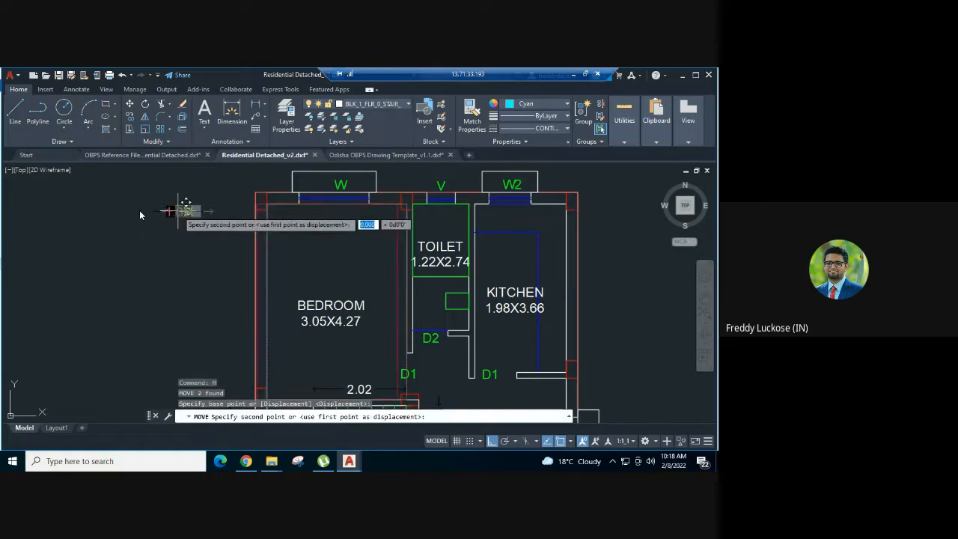
pyautogui.scroll(-5, 150, 211)
pyautogui.press('Escape')
# Move the pasted 1.09 sample dimension horizontally from beside the ground floor plan to between the first floor and terrace plans
pyautogui.scroll(5, 149, 212)
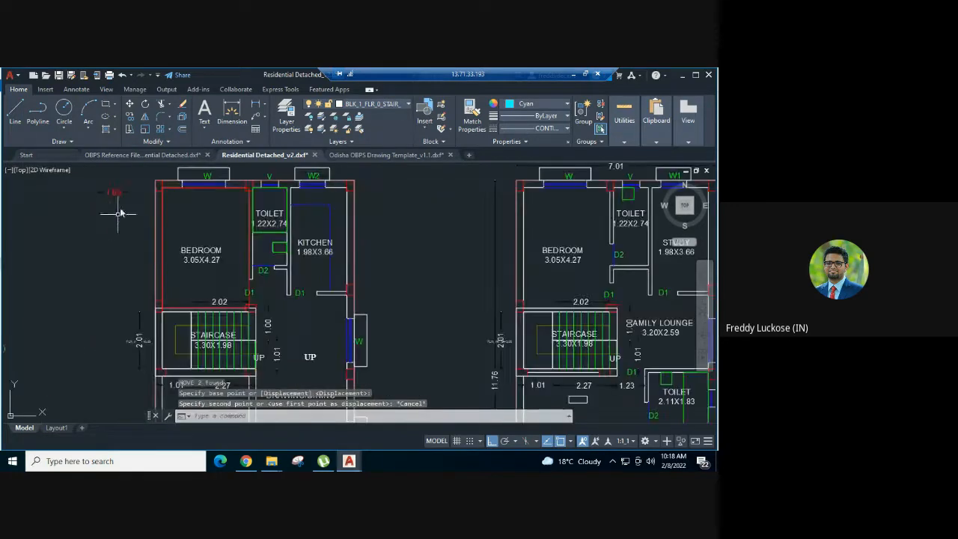
pyautogui.click(112, 189)
pyautogui.click(99, 217)
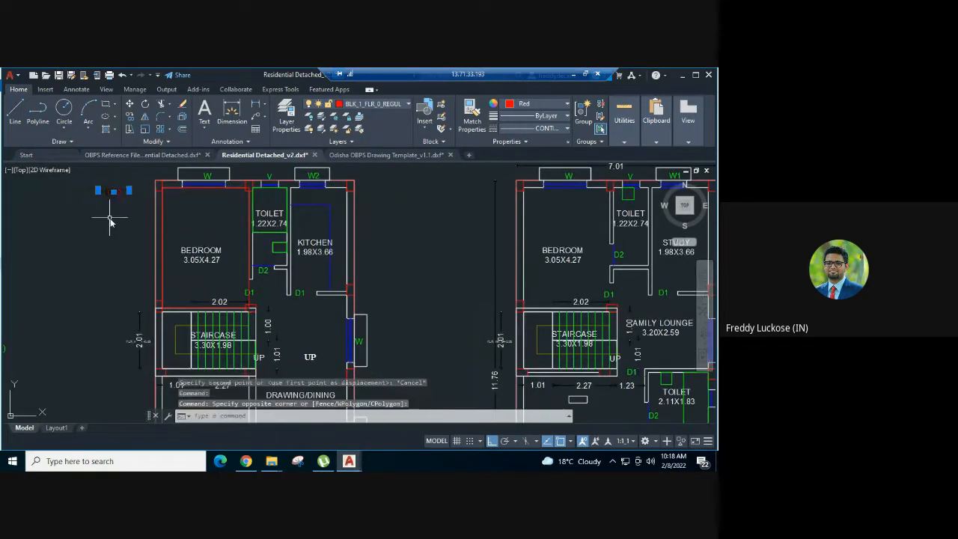
pyautogui.write('m')
pyautogui.press('Return')
pyautogui.click(110, 222)
pyautogui.scroll(-5, 327, 242)
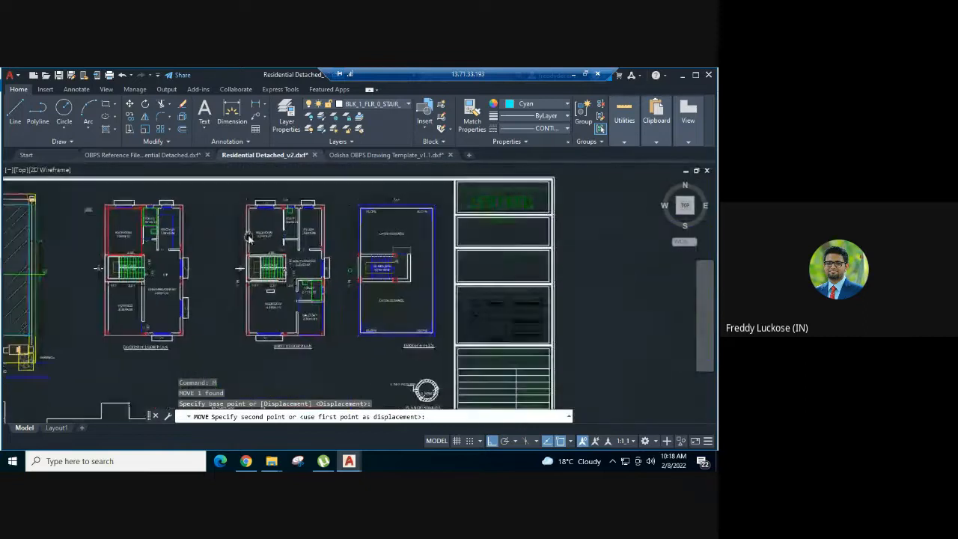
pyautogui.click(338, 197)
pyautogui.scroll(2, 345, 210)
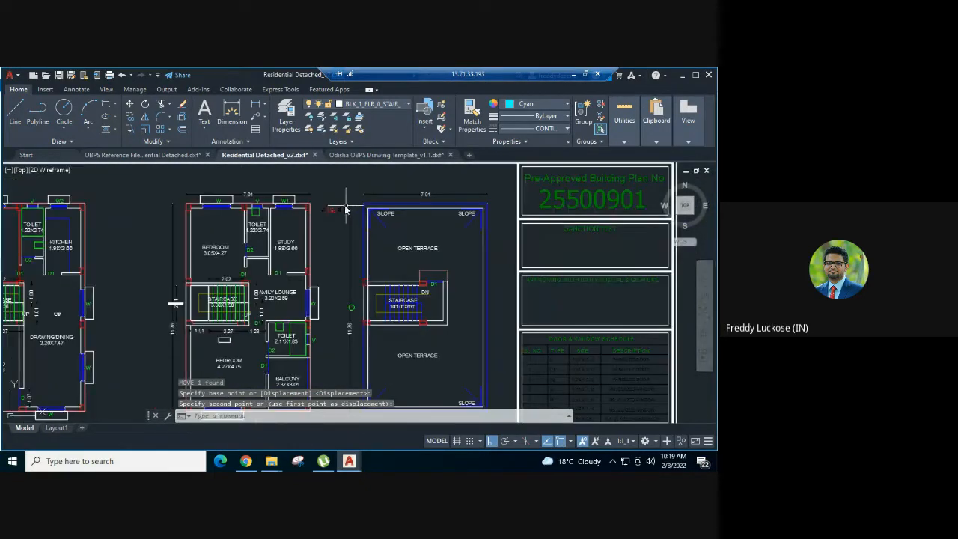
# Move the sample dimension straight down to beside the level labels of Section at X-X
pyautogui.click(342, 208)
pyautogui.write('m')
pyautogui.press('Return')
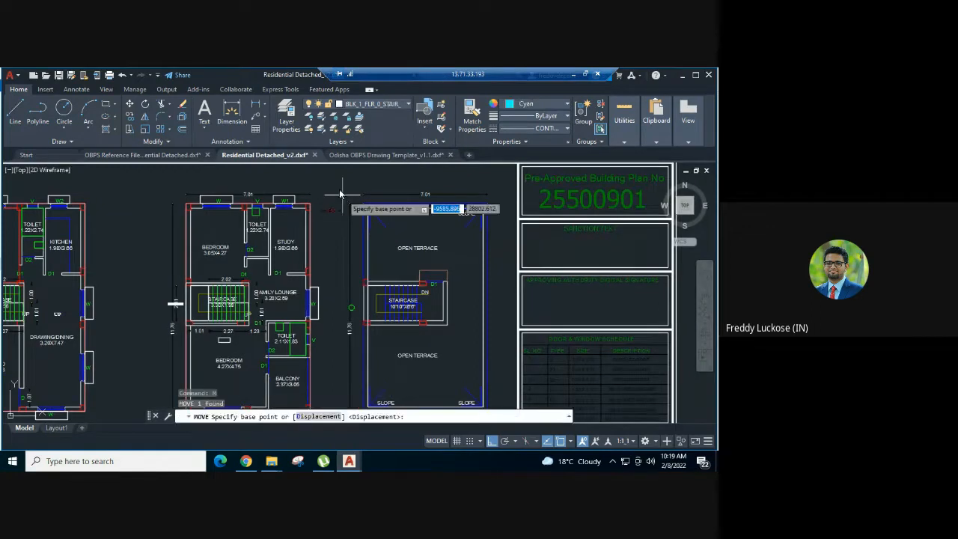
pyautogui.click(339, 192)
pyautogui.scroll(-2, 333, 343)
pyautogui.scroll(-2, 332, 336)
pyautogui.moveTo(331, 337); pyautogui.dragTo(335, 170, button='middle')
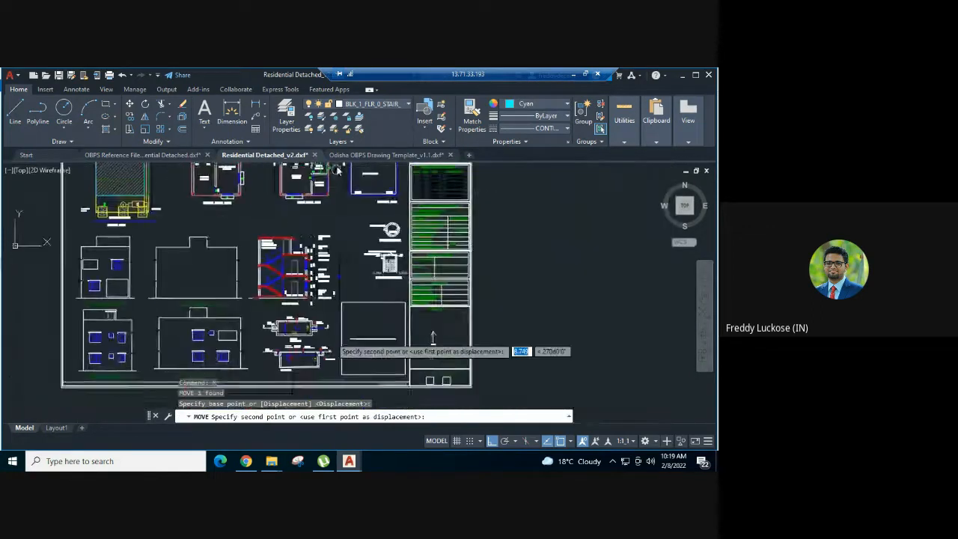
pyautogui.scroll(4, 349, 250)
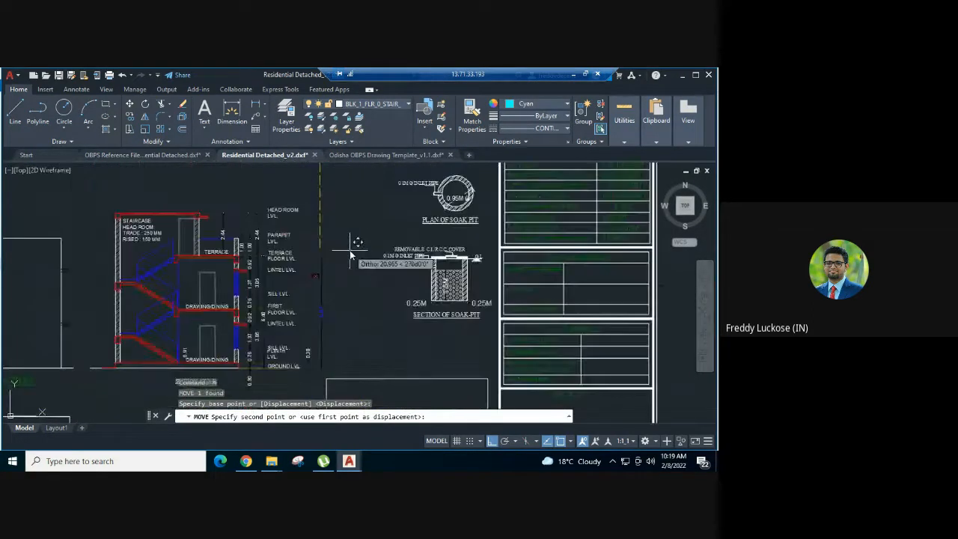
pyautogui.click(354, 305)
# Add a vertical linear dimension from the ground floor's floor line to the underside of the slab above in Section at X-X
pyautogui.scroll(2, 228, 337)
pyautogui.moveTo(229, 337); pyautogui.dragTo(269, 303, button='middle')
pyautogui.scroll(-4, 265, 295)
pyautogui.scroll(4, 270, 302)
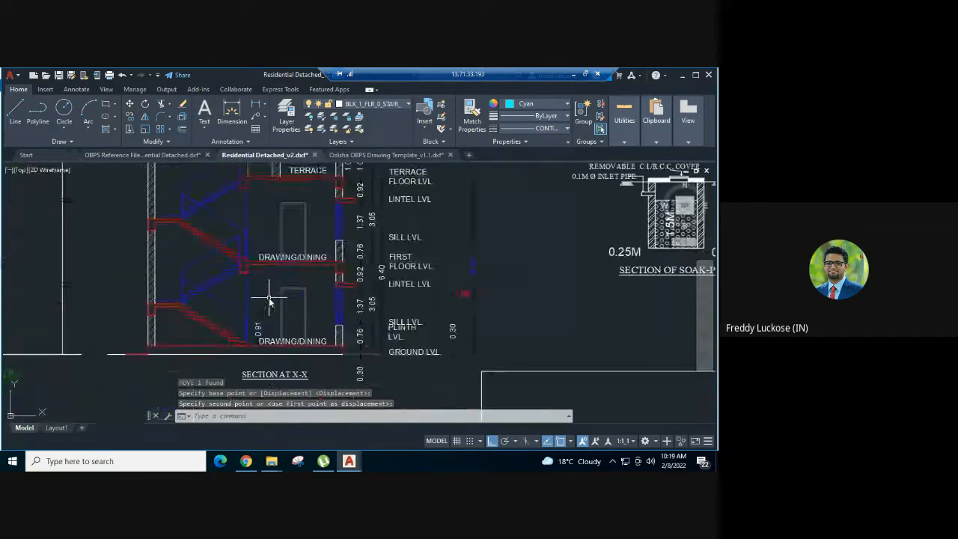
pyautogui.write('dli')
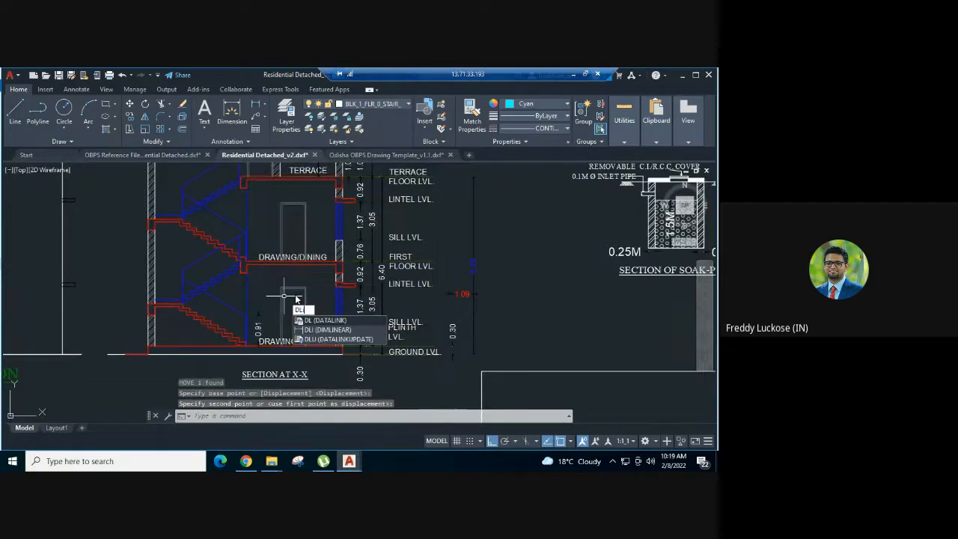
pyautogui.press('Return')
pyautogui.scroll(4, 331, 341)
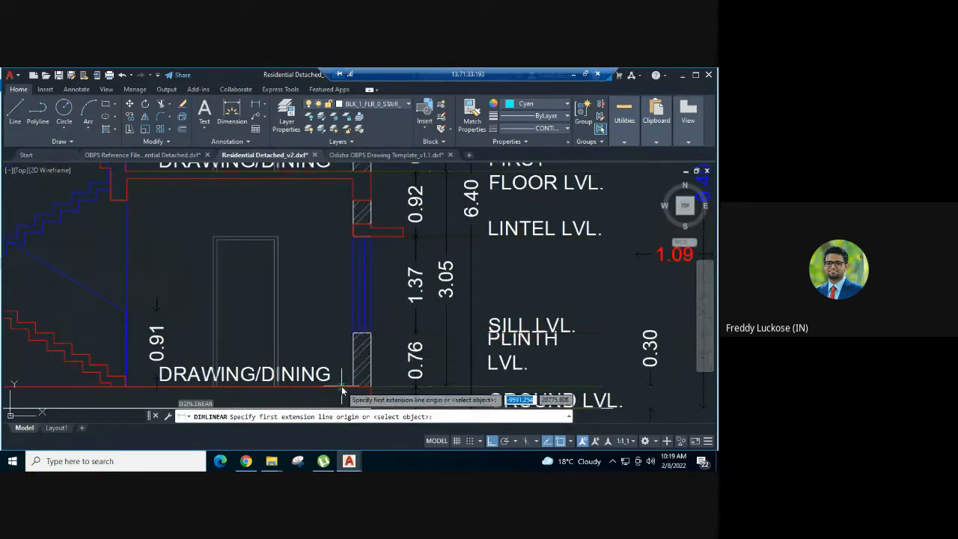
pyautogui.click(342, 389)
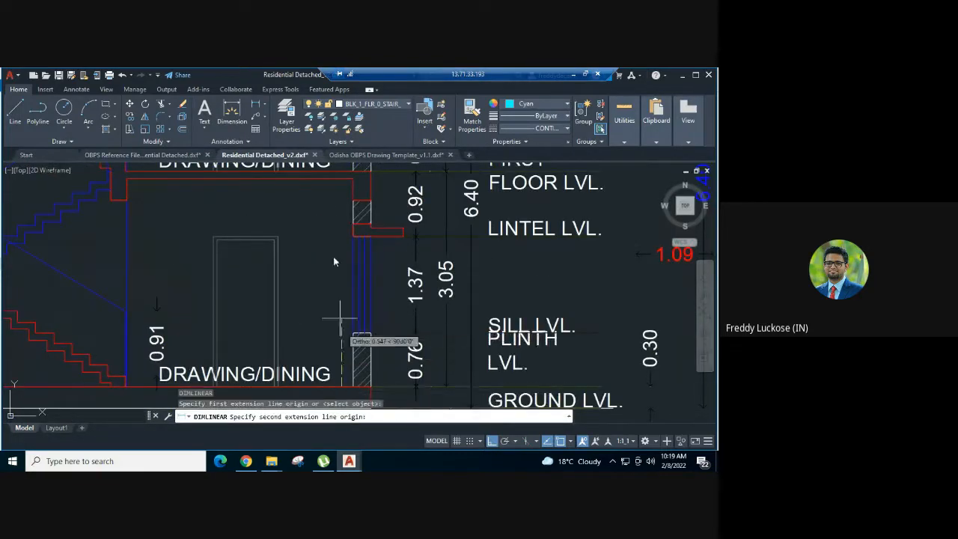
pyautogui.click(339, 181)
pyautogui.click(313, 189)
pyautogui.scroll(-2, 334, 252)
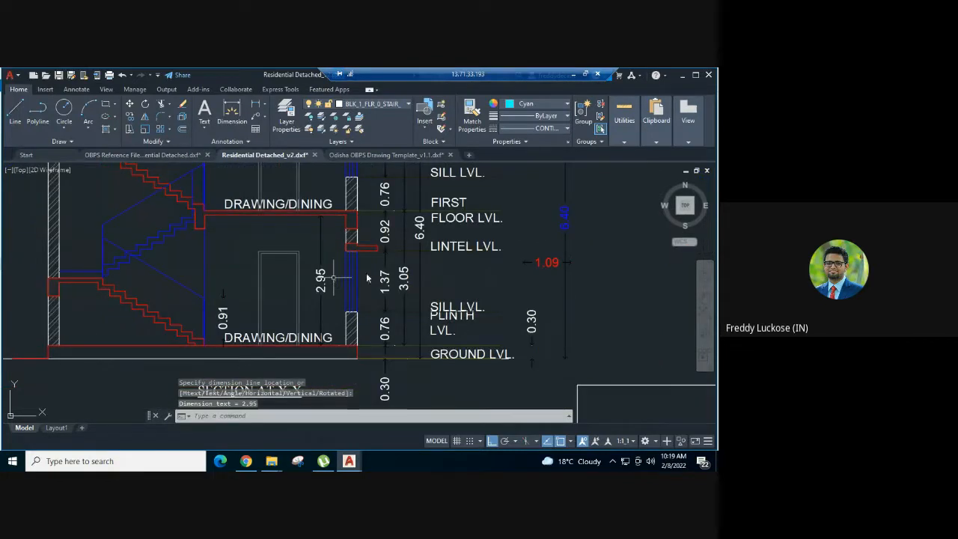
# Match the new room height dimension's properties to the red 1.09 sample dimension, and delete the sample
pyautogui.write('a')
pyautogui.press('Return')
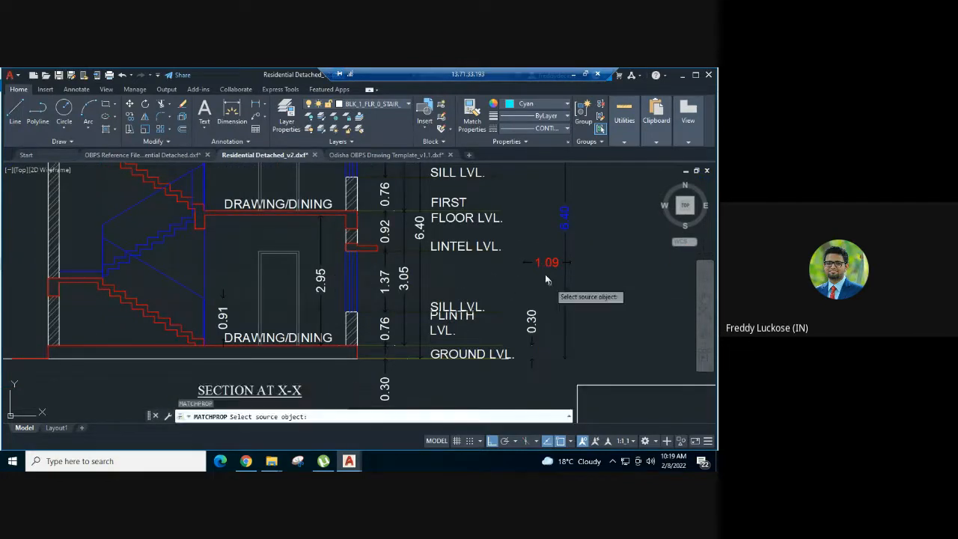
pyautogui.click(544, 263)
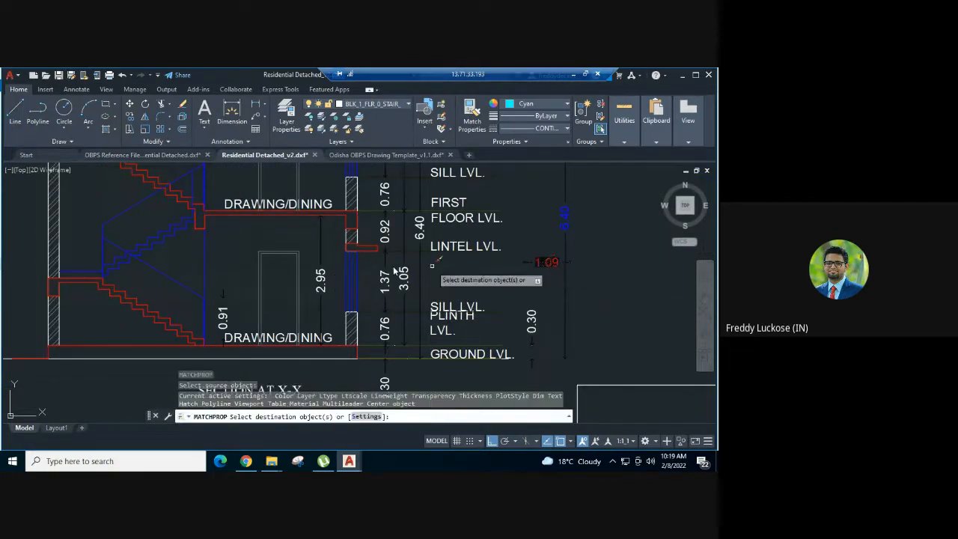
pyautogui.click(320, 276)
pyautogui.press('Escape')
pyautogui.click(555, 261)
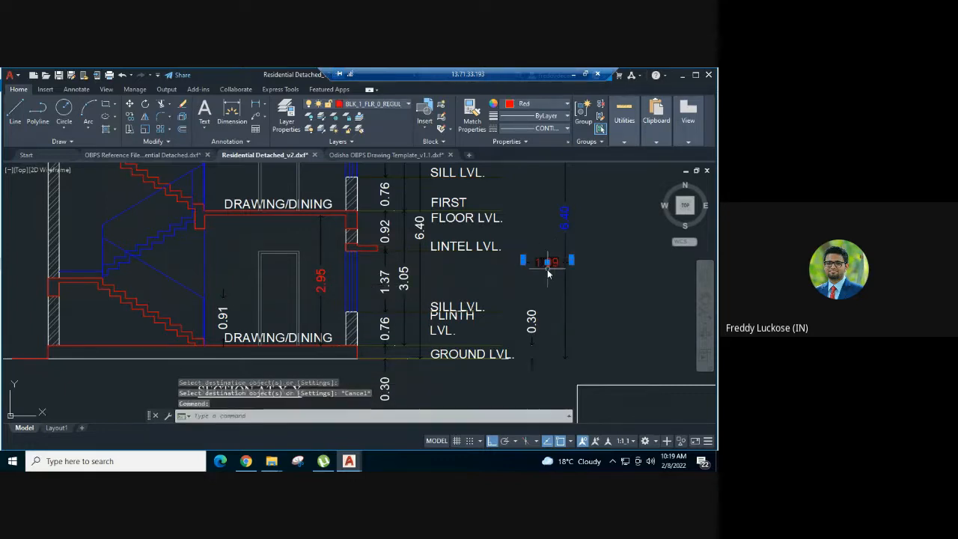
pyautogui.press('Delete')
# Check which layer the ground floor room height dimension in Section at X-X is on
pyautogui.click(330, 278)
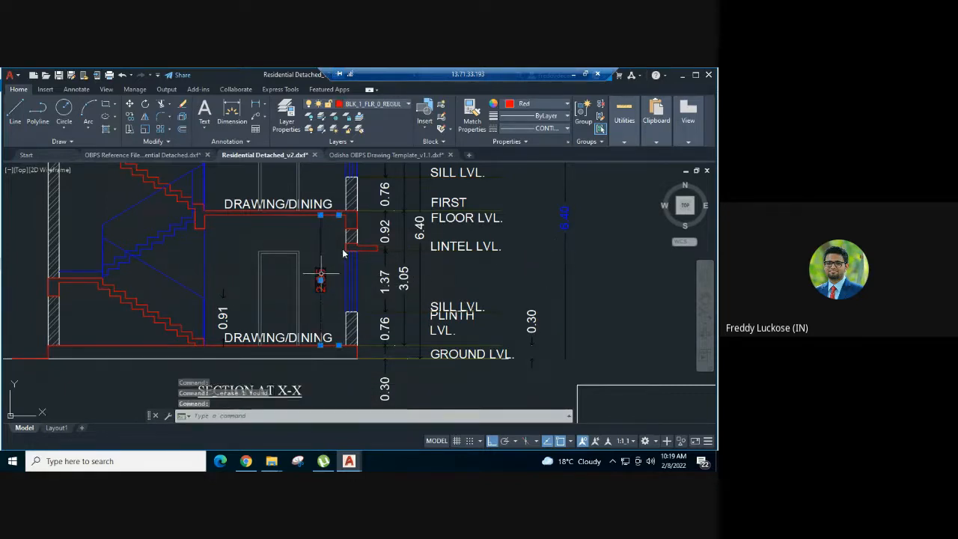
pyautogui.click(370, 104)
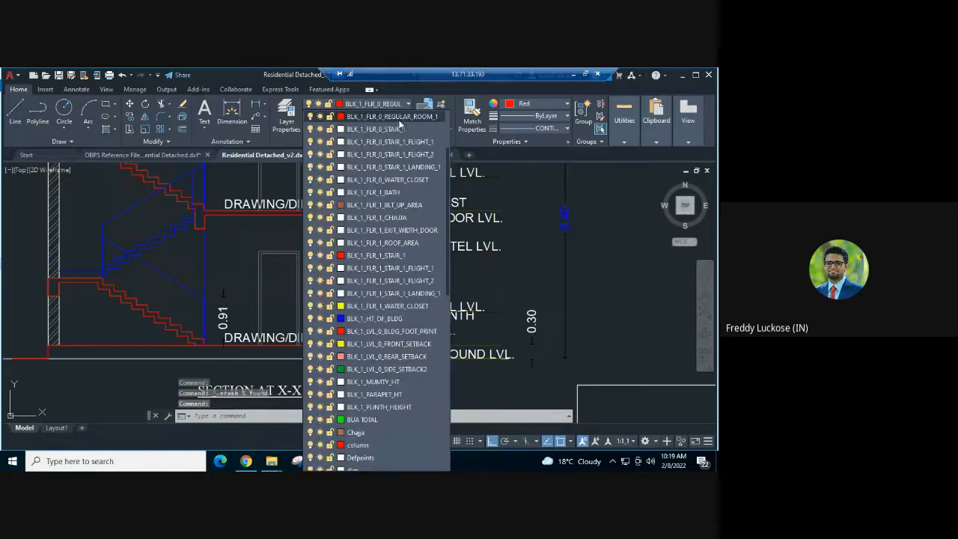
pyautogui.click(424, 121)
pyautogui.scroll(-6, 514, 315)
pyautogui.press('Escape')
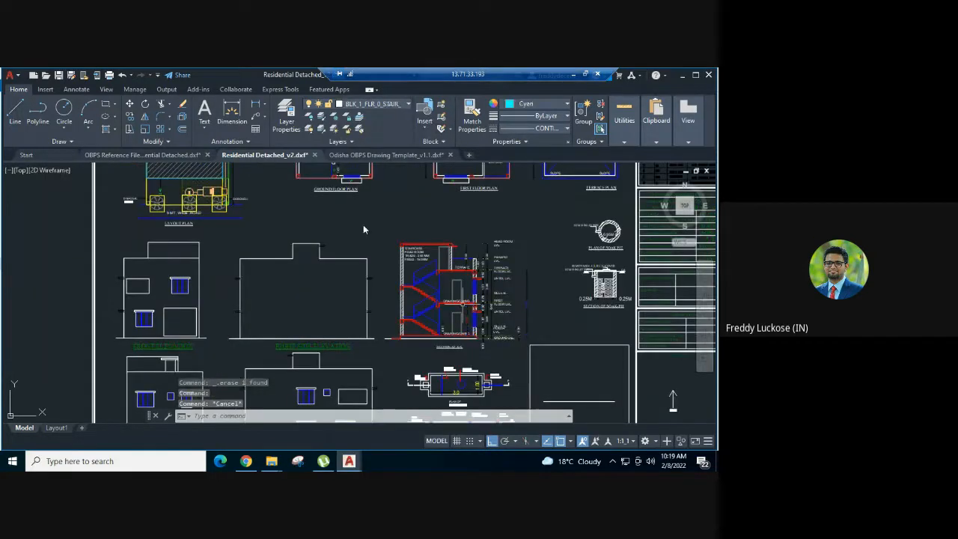
# In the Odisha OBPS Drawing Template, check the layer of the first sample rectangle for naturally ventilated habitable rooms
pyautogui.moveTo(363, 232); pyautogui.dragTo(354, 391, button='middle')
pyautogui.scroll(4, 366, 270)
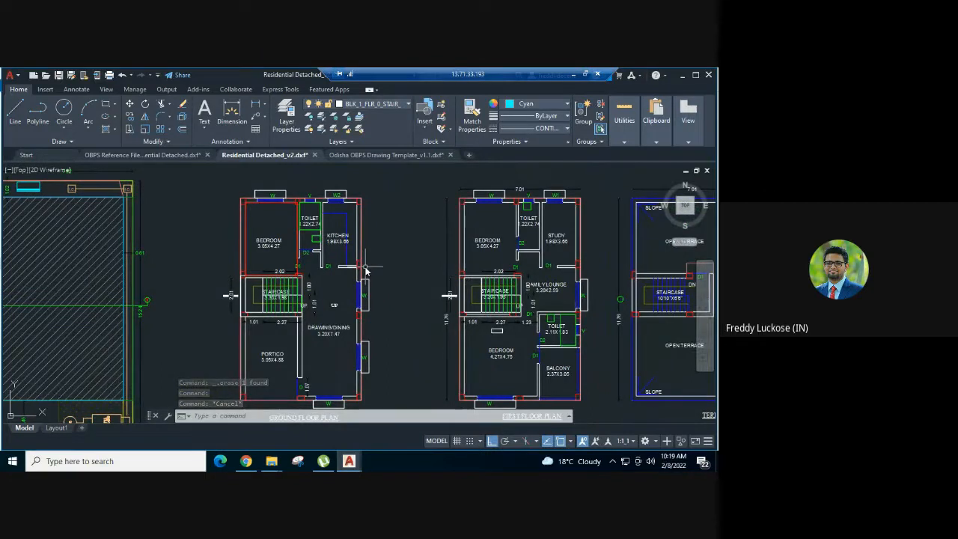
pyautogui.scroll(4, 366, 271)
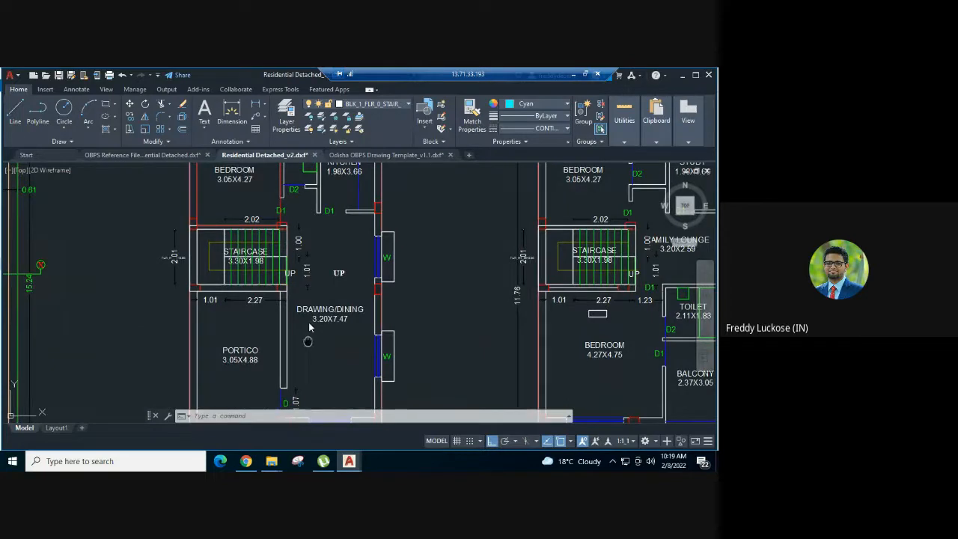
pyautogui.moveTo(307, 340); pyautogui.dragTo(311, 297, button='middle')
pyautogui.moveTo(373, 208); pyautogui.dragTo(369, 260, button='middle')
pyautogui.click(374, 154)
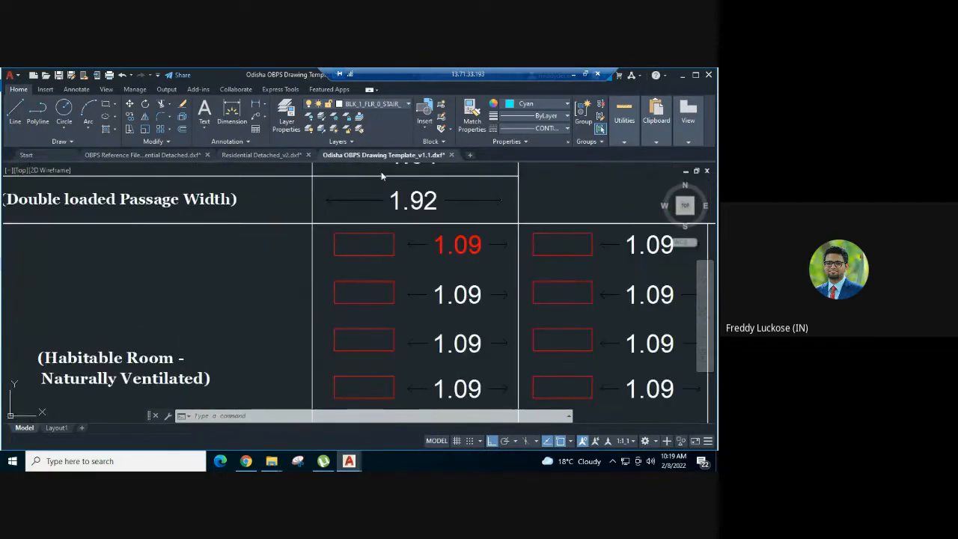
pyautogui.scroll(-2, 405, 251)
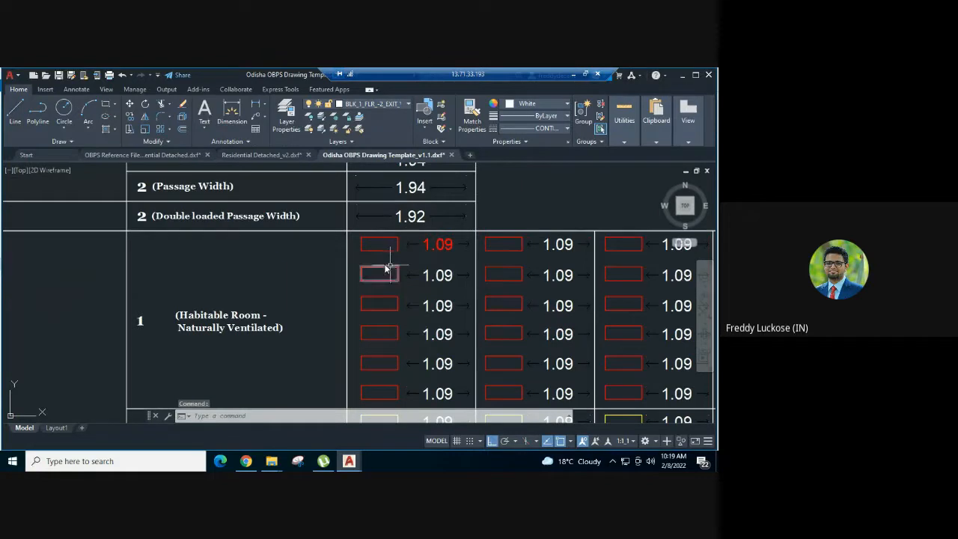
pyautogui.moveTo(386, 269); pyautogui.dragTo(386, 250, button='middle')
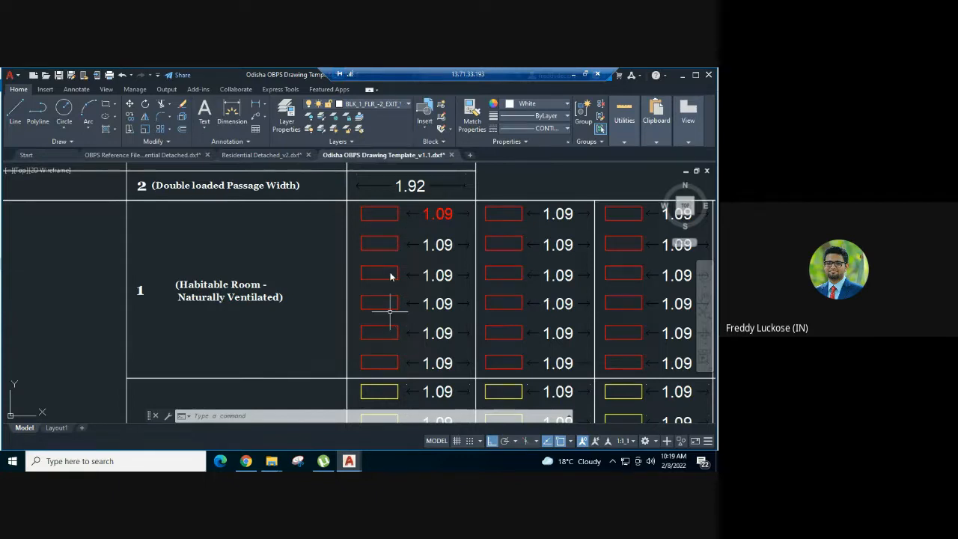
pyautogui.click(388, 228)
pyautogui.click(373, 207)
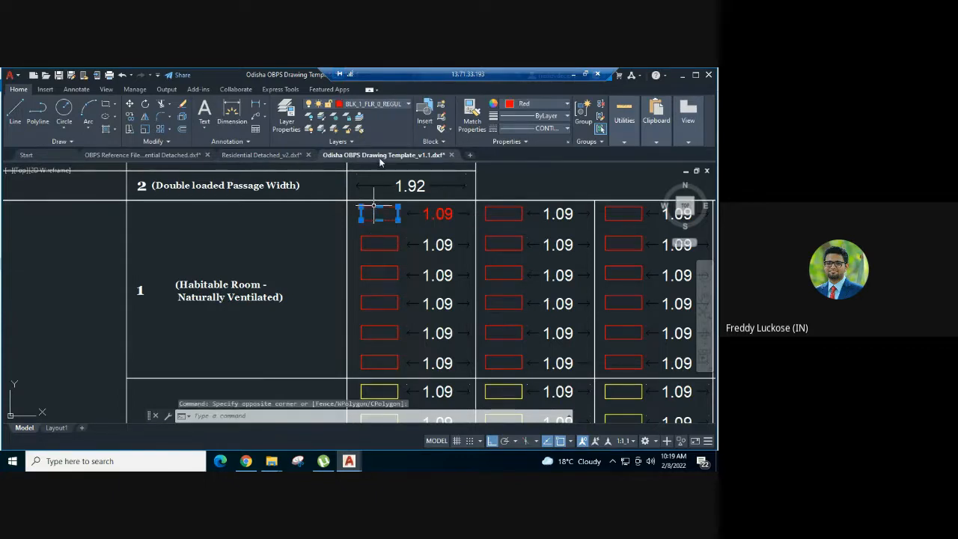
pyautogui.click(374, 104)
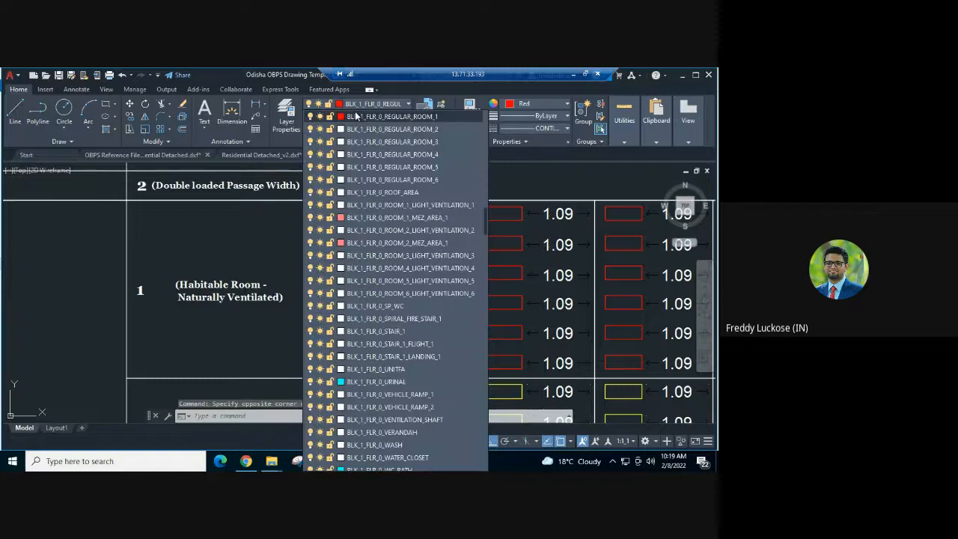
pyautogui.click(406, 102)
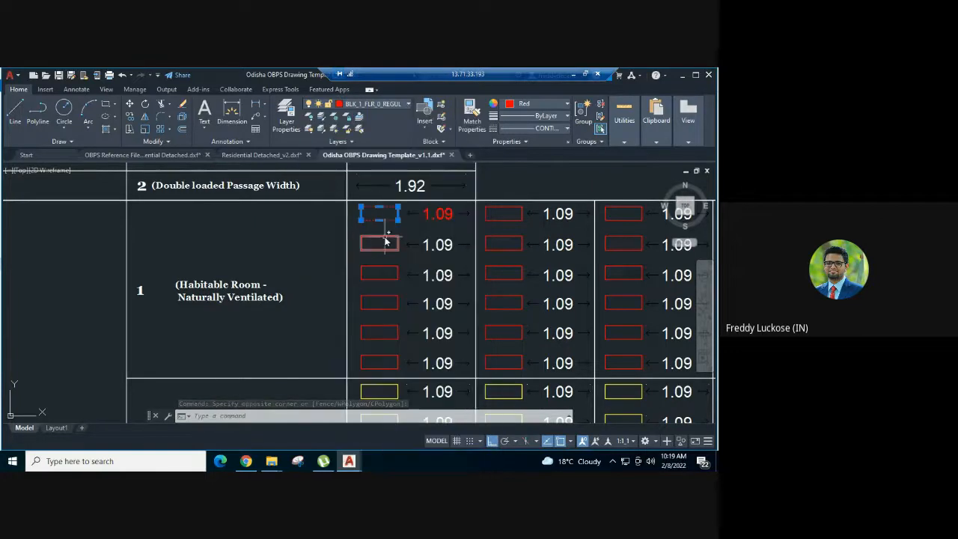
# Check the layer of the second sample rectangle in the naturally ventilated habitable room row
pyautogui.press('Escape')
pyautogui.click(384, 237)
pyautogui.click(392, 103)
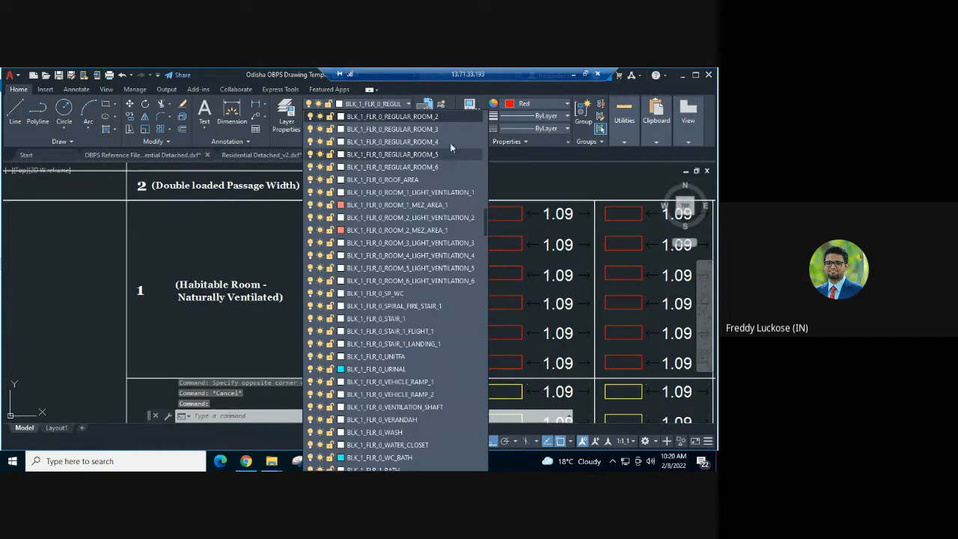
pyautogui.click(438, 247)
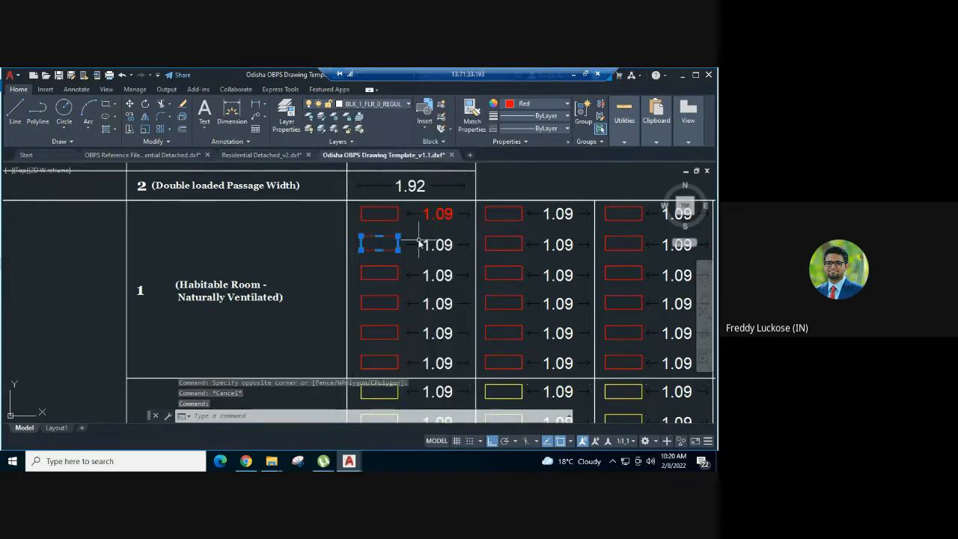
# Copy the second sample rectangle with its 1.09 dimension and paste both beside the ground floor plan in Residential Detached_v2
pyautogui.scroll(2, 438, 247)
pyautogui.click(449, 224)
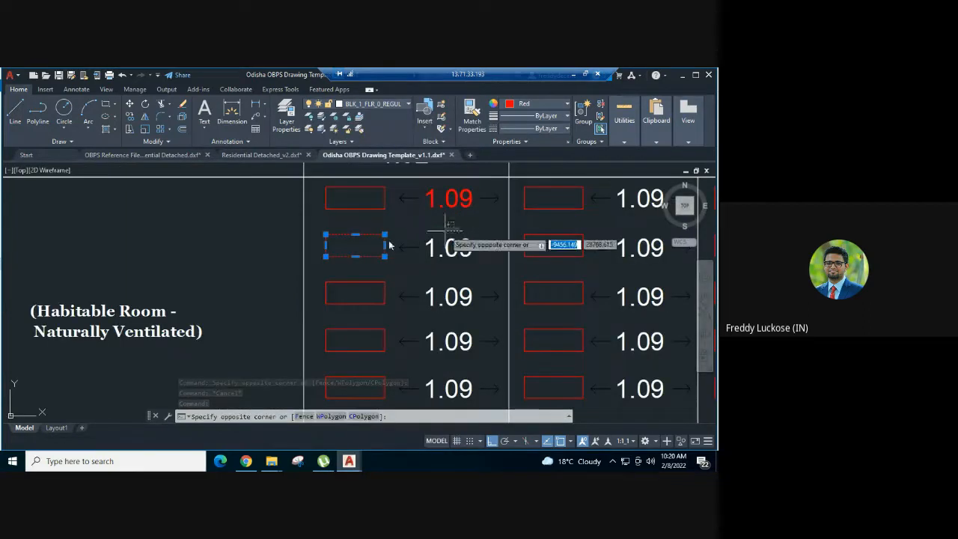
pyautogui.click(352, 253)
pyautogui.scroll(-2, 389, 204)
pyautogui.scroll(-2, 388, 205)
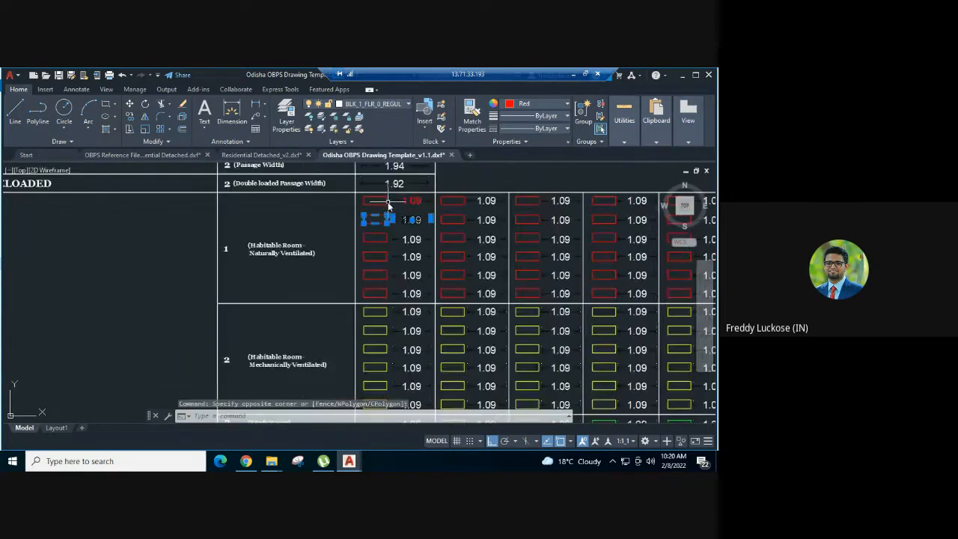
pyautogui.hotkey('ctrl', 'c')
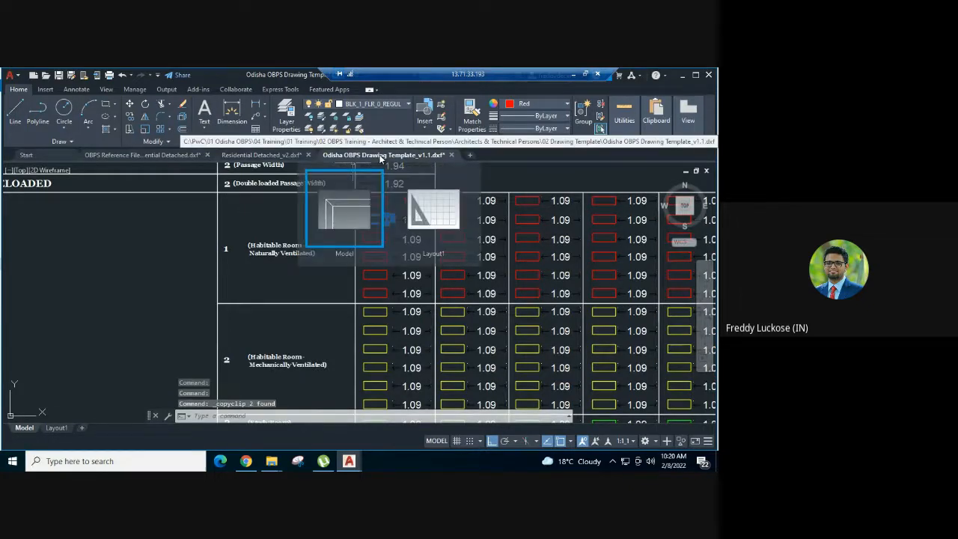
pyautogui.click(258, 155)
pyautogui.scroll(-2, 406, 259)
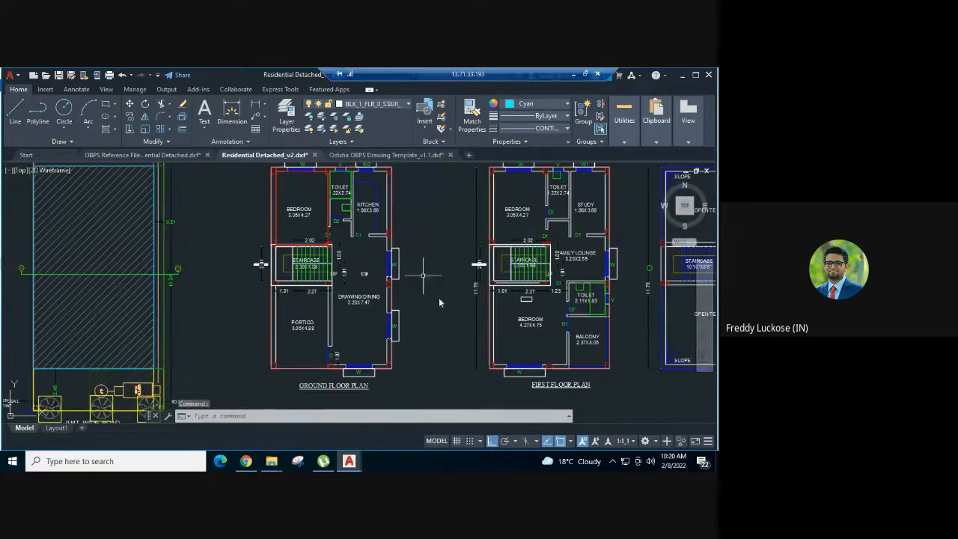
pyautogui.hotkey('ctrl', 'v')
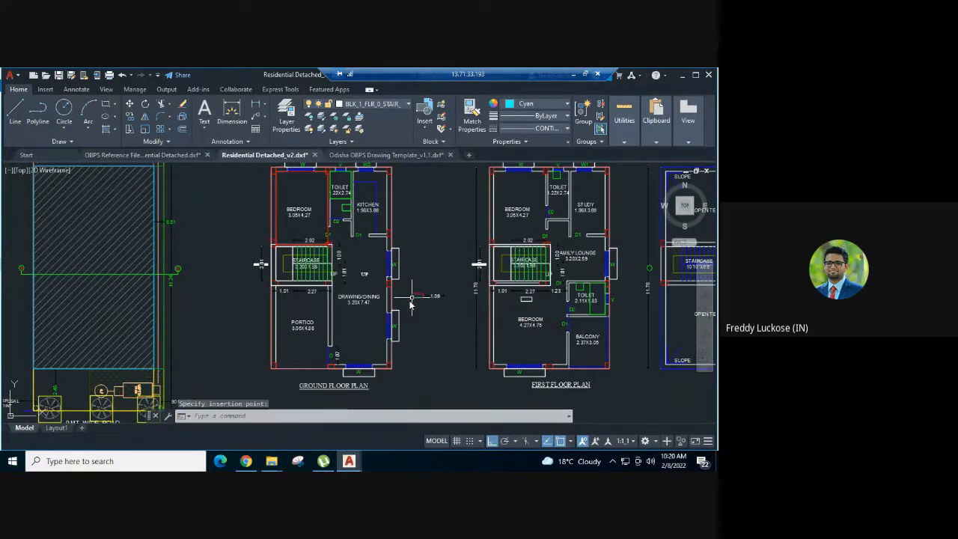
# Draw a rectangle about 3.15 by 7.02 over the ground floor Drawing/Dining room, from its lower right inner corner to the staircase wall corner
pyautogui.press('Return')
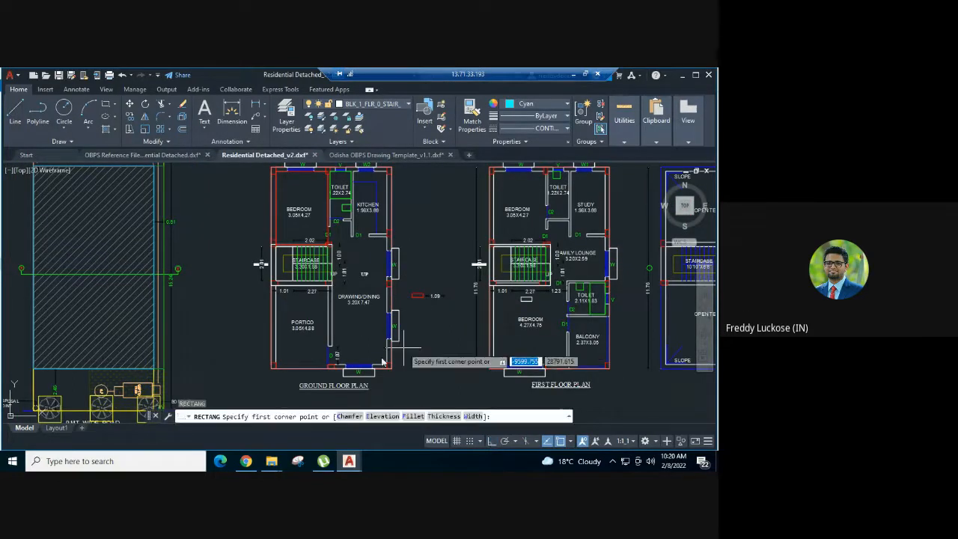
pyautogui.scroll(4, 383, 358)
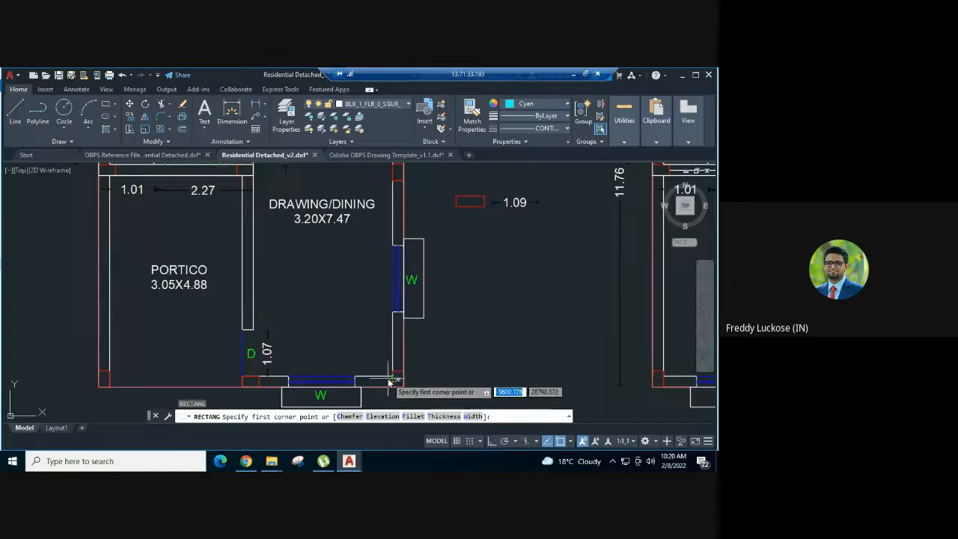
pyautogui.scroll(2, 392, 380)
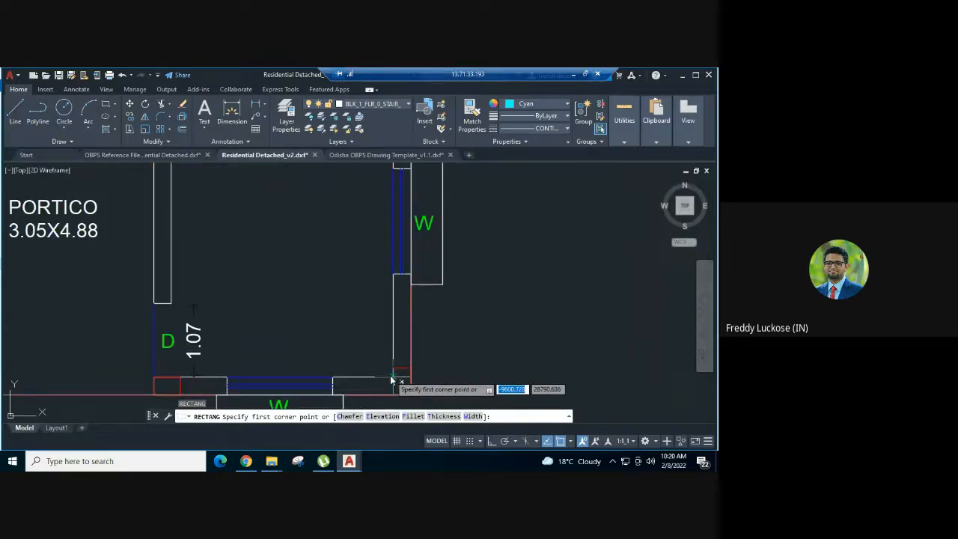
pyautogui.click(393, 377)
pyautogui.scroll(-3, 327, 271)
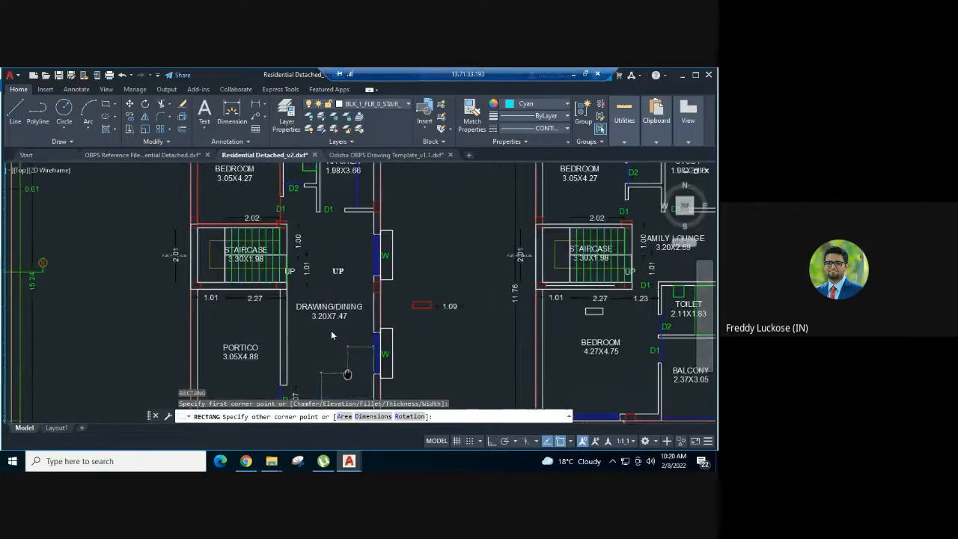
pyautogui.scroll(3, 300, 219)
pyautogui.scroll(-3, 300, 219)
pyautogui.scroll(3, 321, 213)
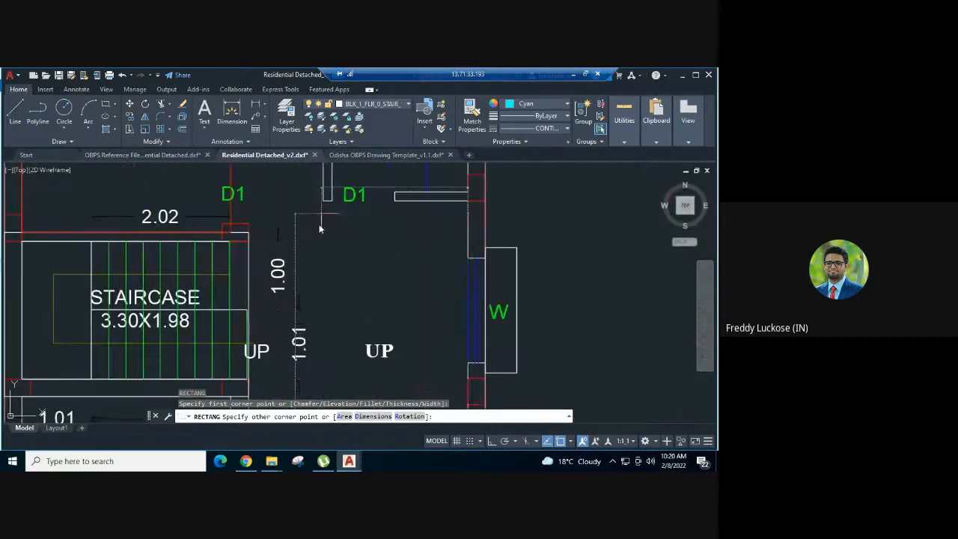
pyautogui.scroll(2, 249, 256)
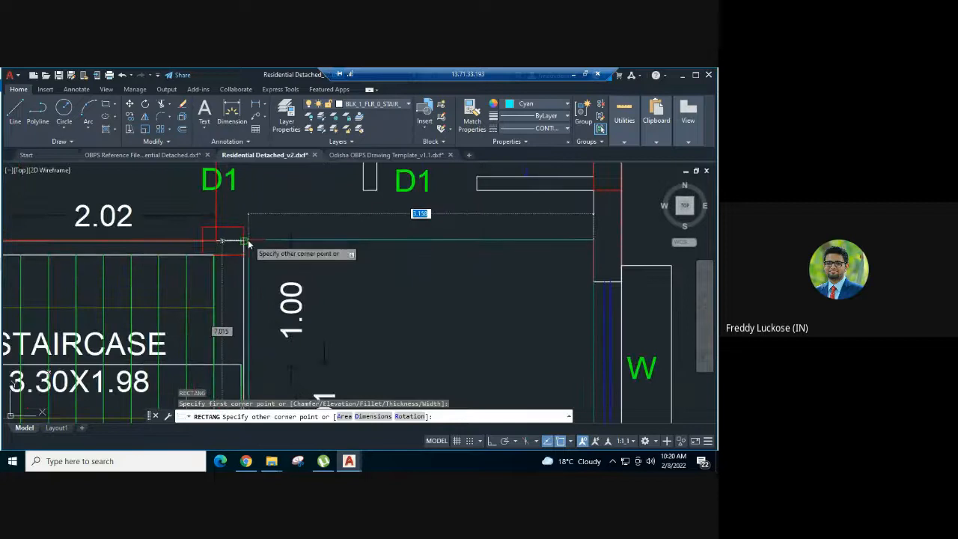
pyautogui.click(249, 241)
pyautogui.scroll(-5, 316, 192)
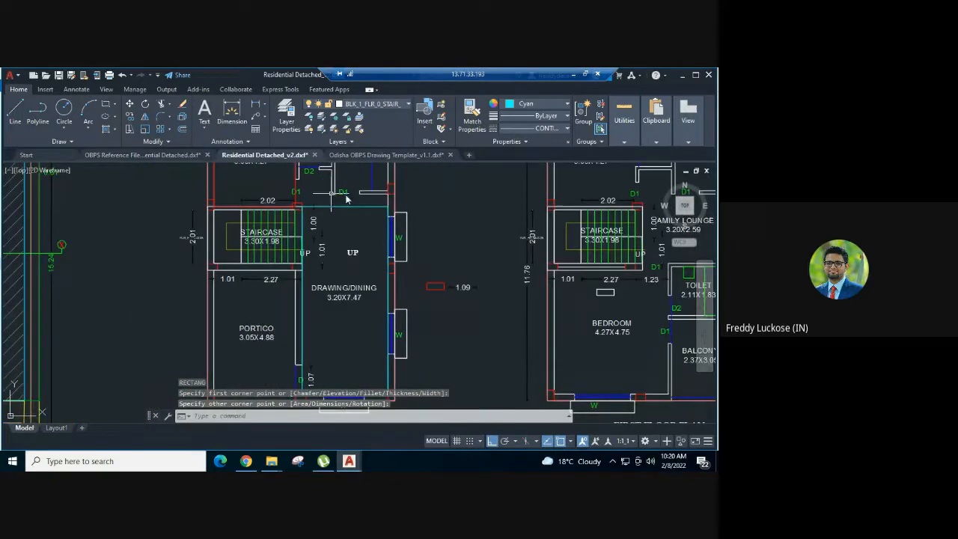
# Stretch the Drawing/Dining rectangle's upper edge by about 0.47, up to the kitchen's lower wall line
pyautogui.moveTo(357, 211); pyautogui.dragTo(334, 228, button='middle')
pyautogui.scroll(2, 335, 240)
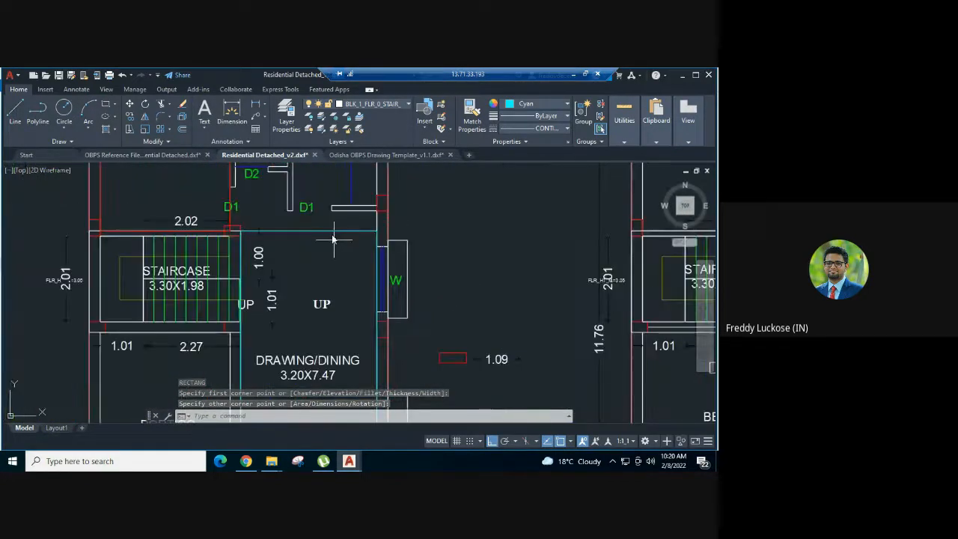
pyautogui.click(323, 232)
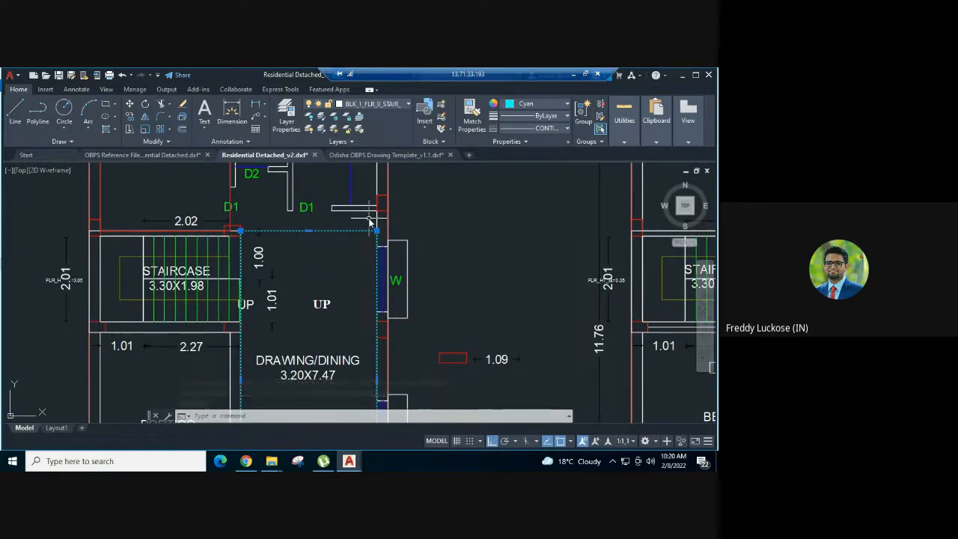
pyautogui.scroll(4, 351, 223)
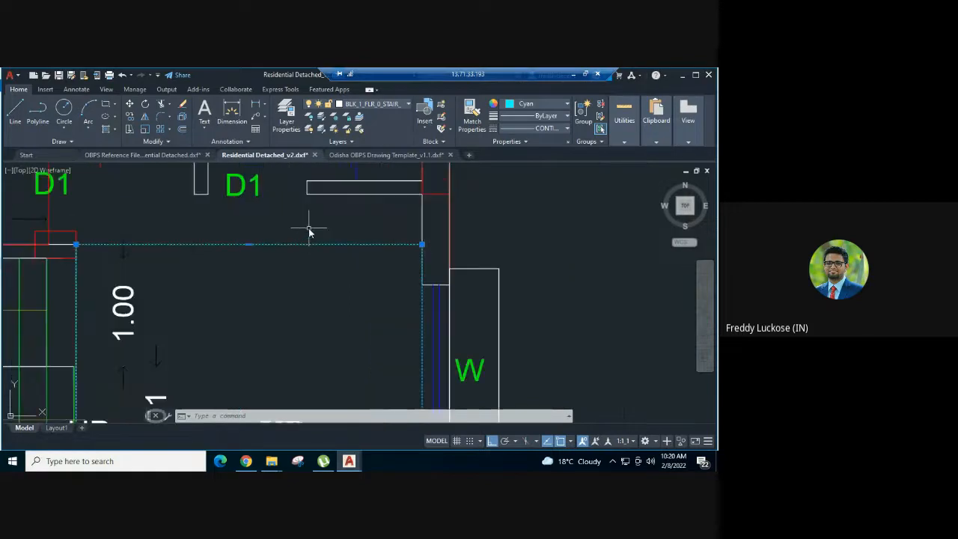
pyautogui.click(249, 244)
pyautogui.scroll(3, 252, 203)
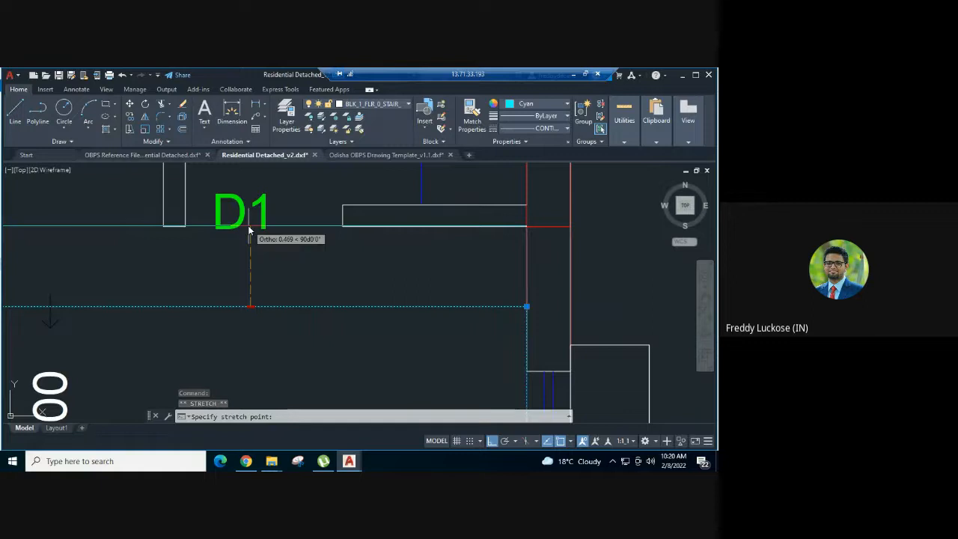
pyautogui.press('Escape')
pyautogui.scroll(-10, 441, 204)
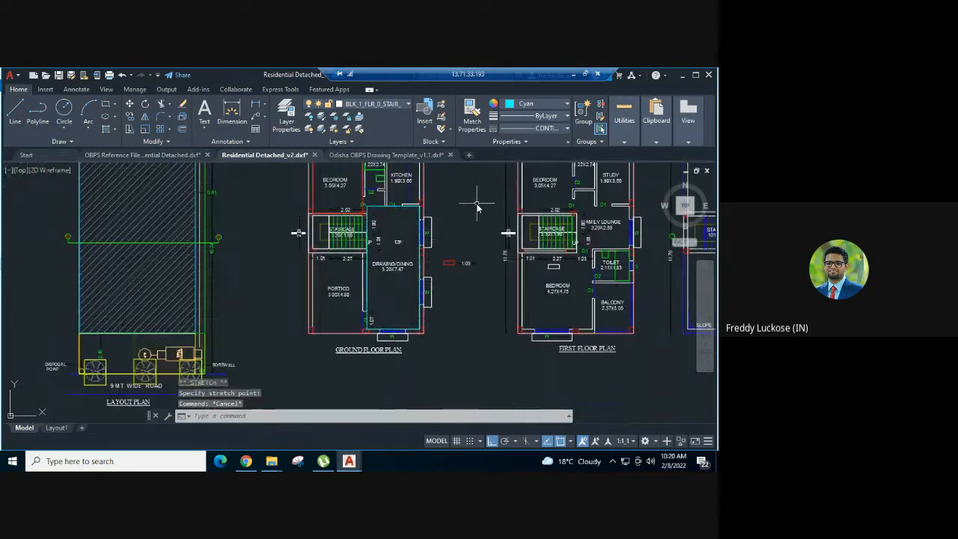
# Match the properties of the red sample rectangle onto the ground floor Drawing/Dining room rectangle
pyautogui.write('ma')
pyautogui.press('Return')
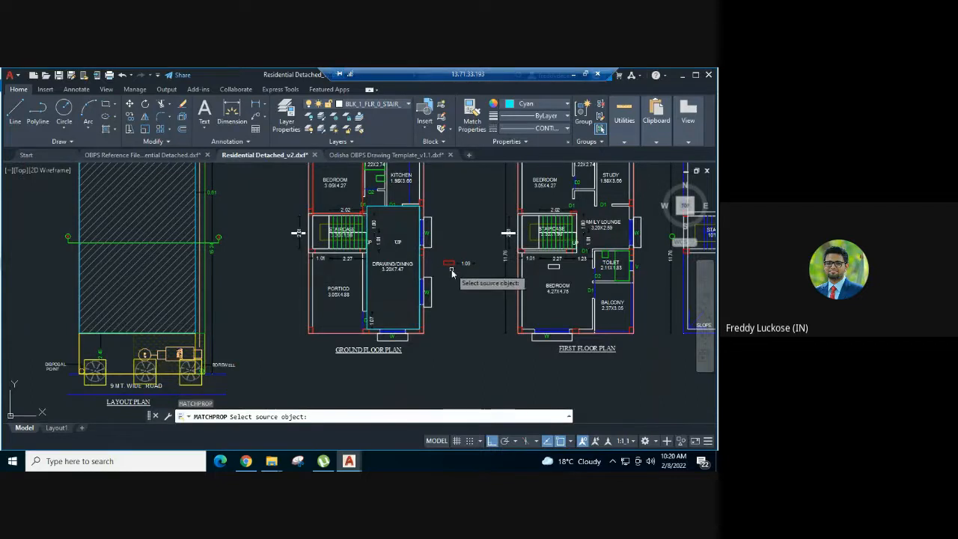
pyautogui.click(448, 266)
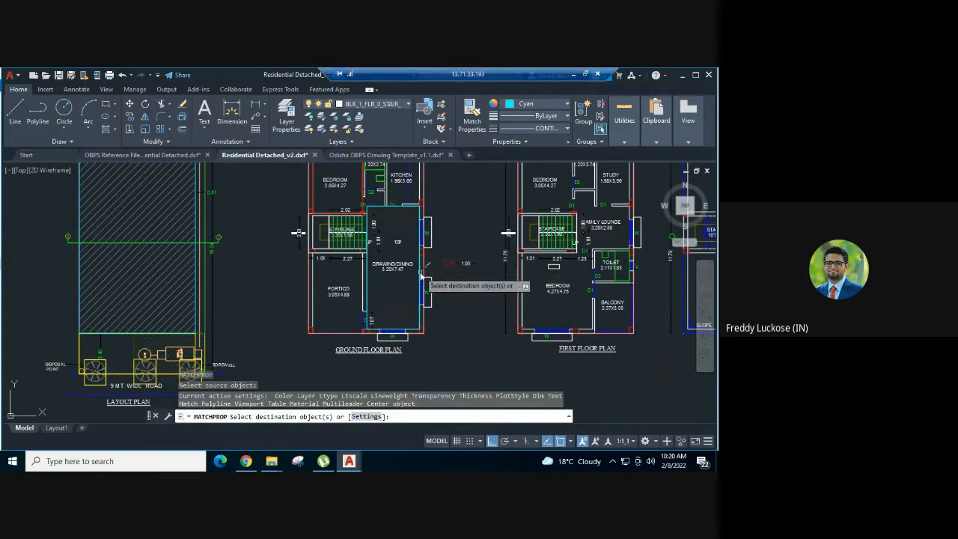
pyautogui.press('Escape')
pyautogui.press('Escape')
pyautogui.press('Escape')
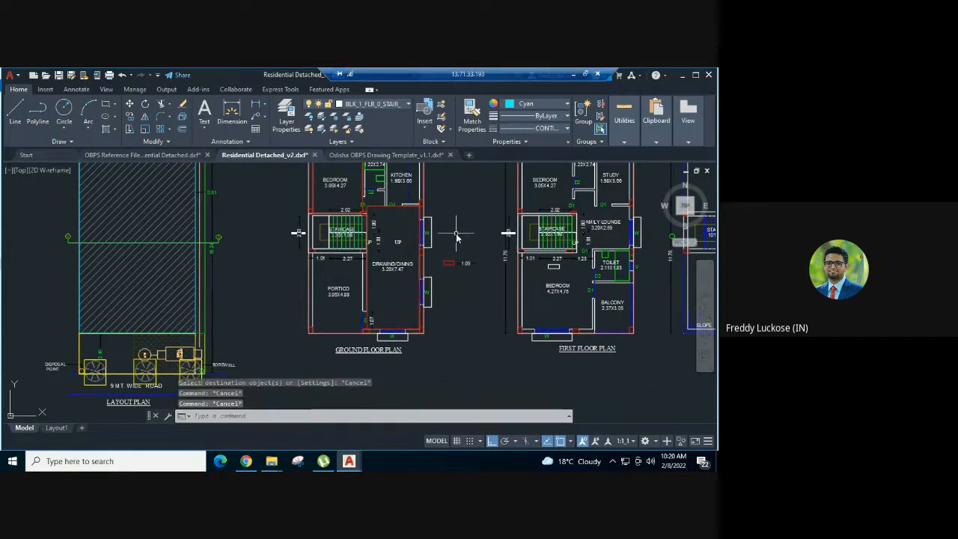
# Delete the red sample rectangle beside the ground floor plan
pyautogui.scroll(2, 476, 260)
pyautogui.click(424, 254)
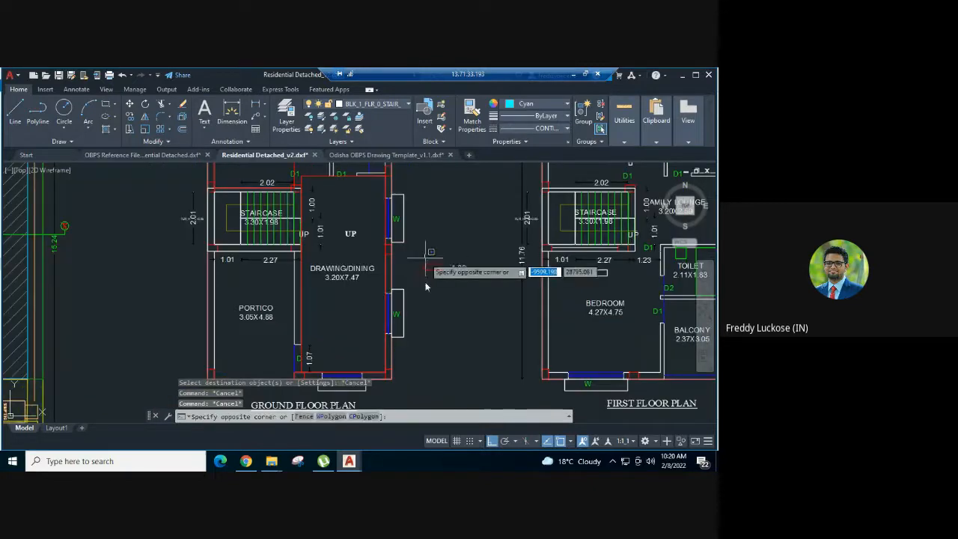
pyautogui.click(425, 300)
pyautogui.click(427, 290)
pyautogui.click(420, 255)
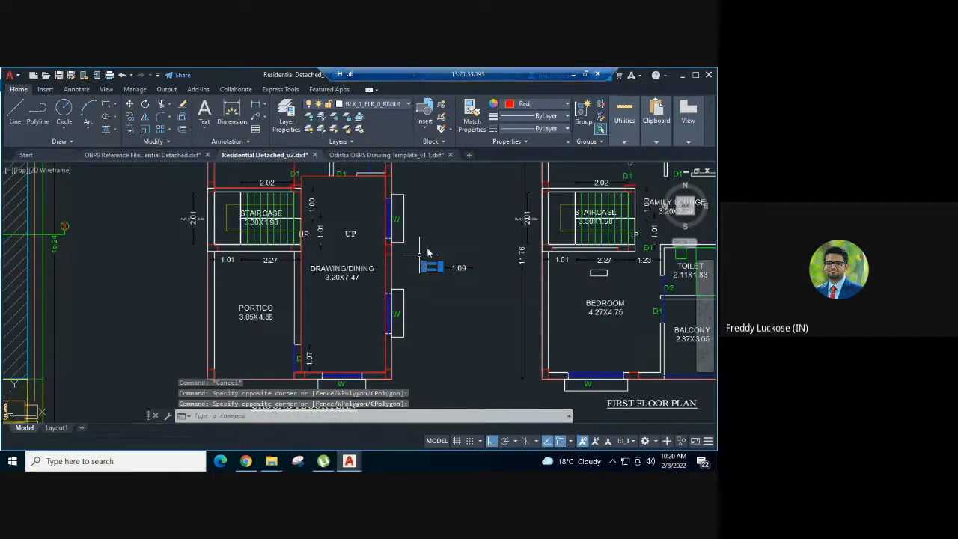
pyautogui.press('Delete')
# Move the 1.09 sample dimension horizontally from beside the ground floor plan to between the first floor and terrace plans
pyautogui.click(470, 252)
pyautogui.click(440, 300)
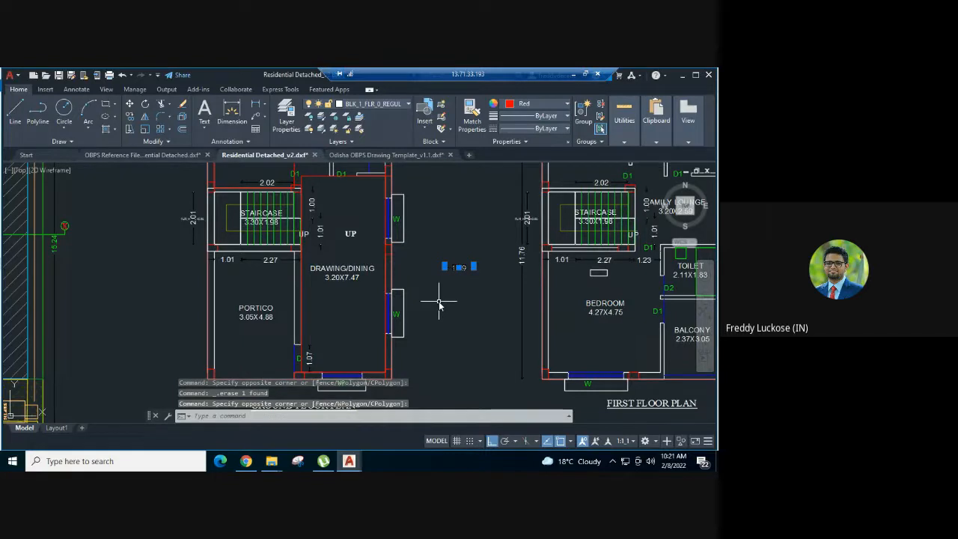
pyautogui.write('m')
pyautogui.press('Return')
pyautogui.click(444, 266)
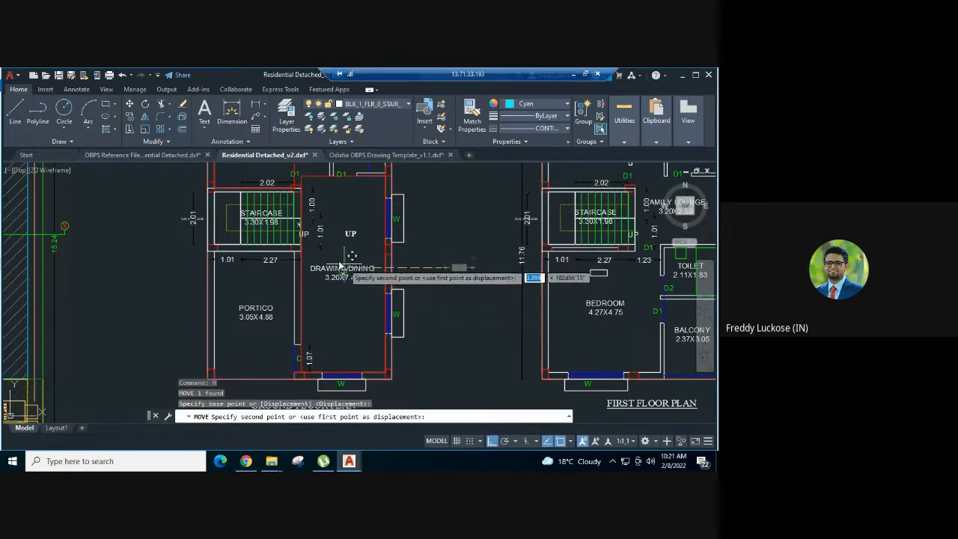
pyautogui.scroll(-5, 340, 265)
pyautogui.scroll(4, 461, 270)
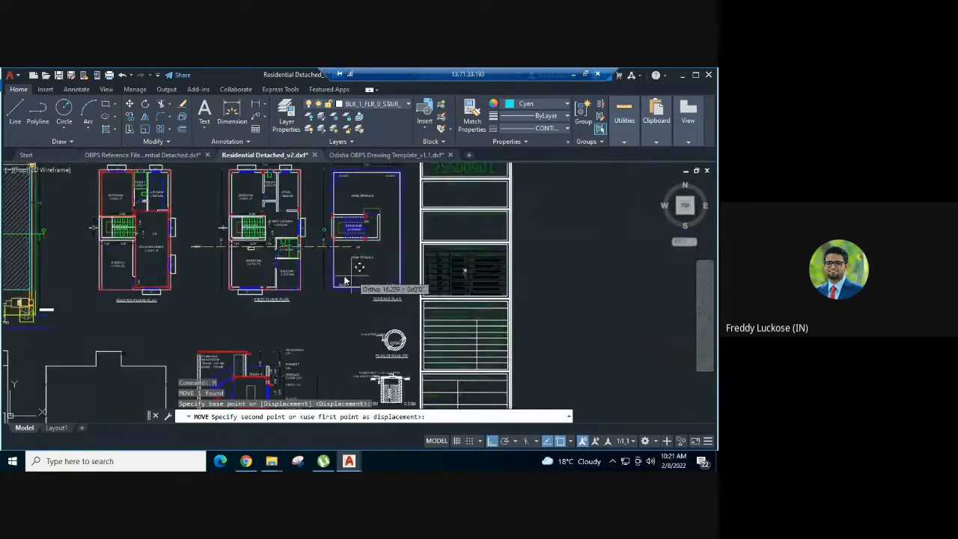
pyautogui.scroll(4, 315, 284)
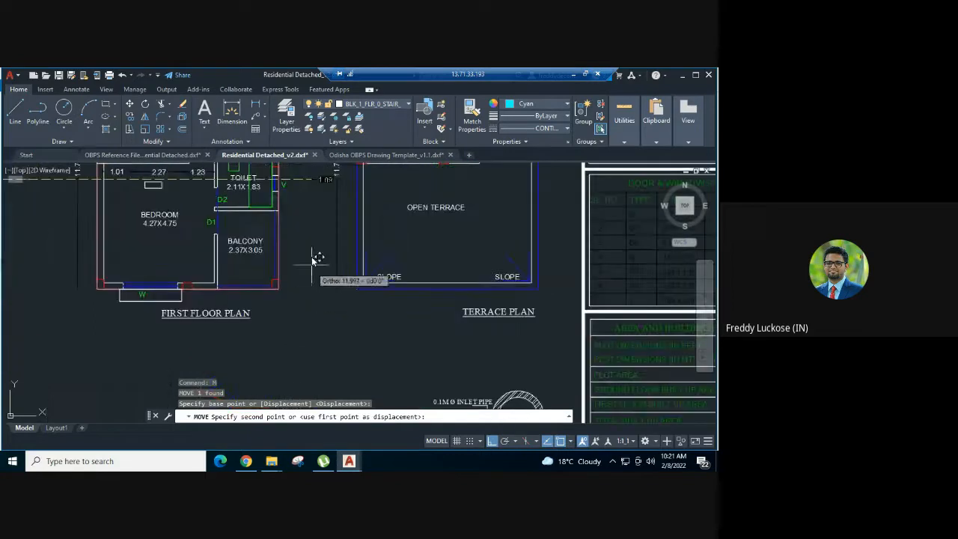
pyautogui.click(302, 213)
# Move the 1.09 sample dimension straight down to beside the ground level of Section at X-X
pyautogui.click(312, 187)
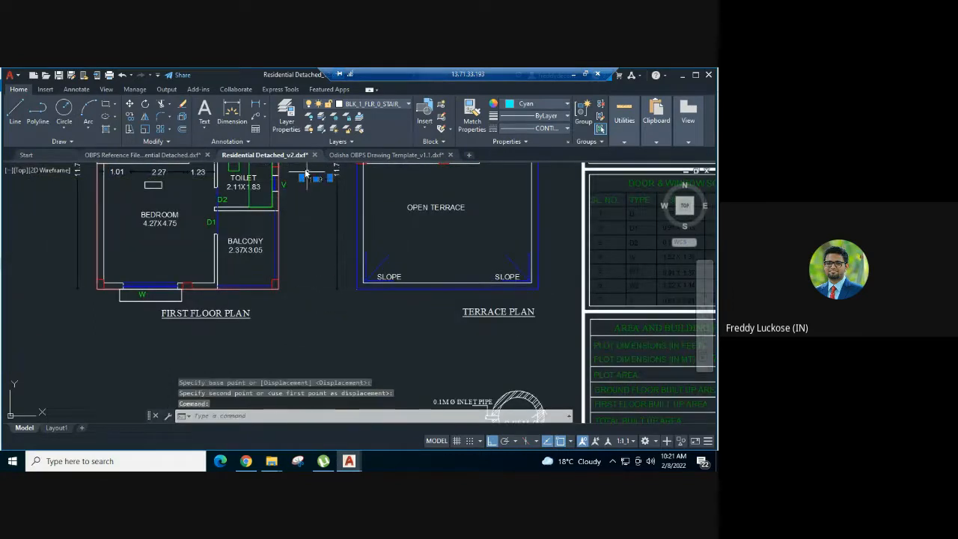
pyautogui.write('m')
pyautogui.press('Return')
pyautogui.click(317, 223)
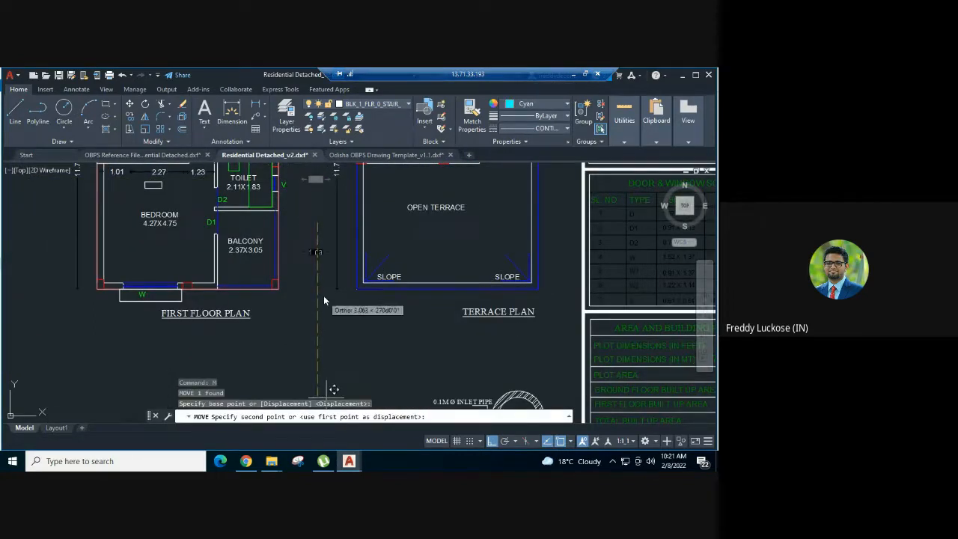
pyautogui.moveTo(332, 349); pyautogui.dragTo(338, 120, button='middle')
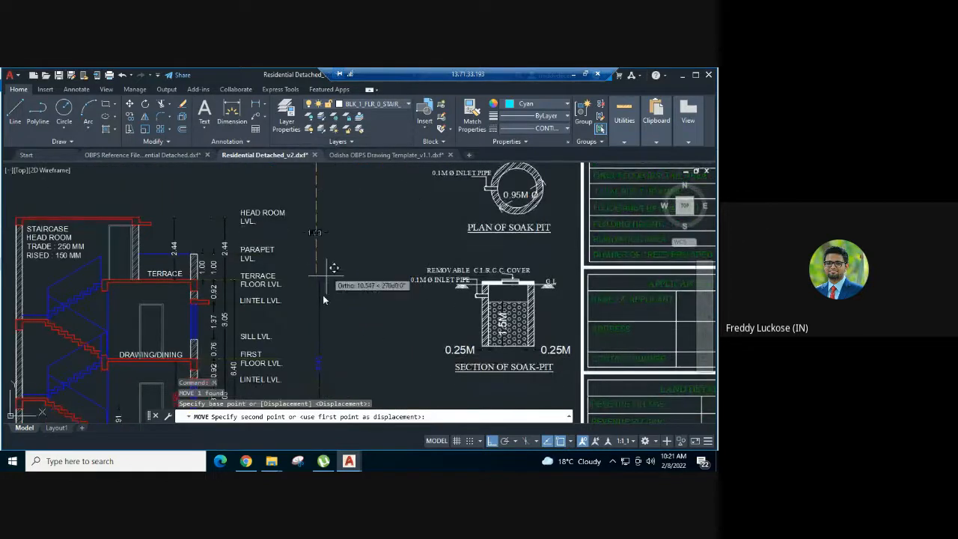
pyautogui.moveTo(328, 303); pyautogui.dragTo(360, 163, button='middle')
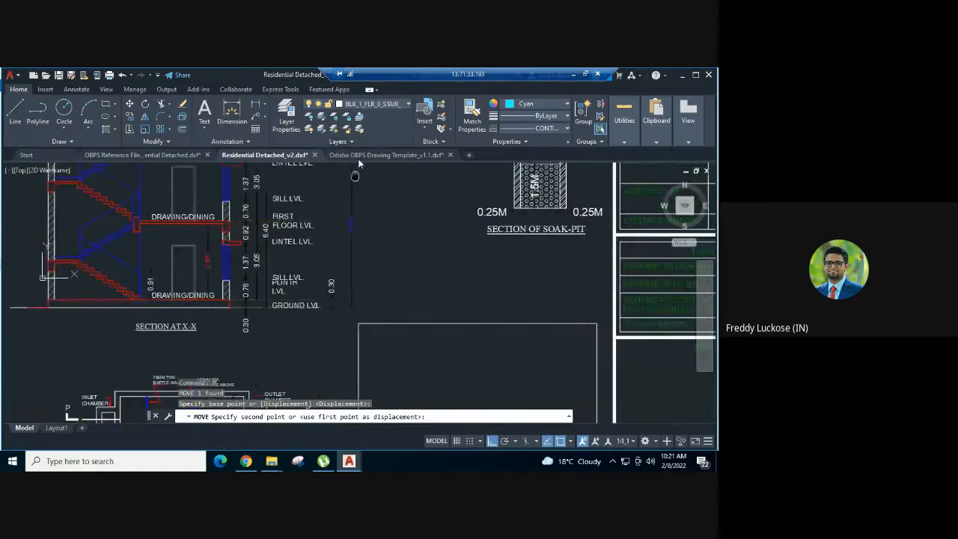
pyautogui.click(315, 327)
pyautogui.press('Escape')
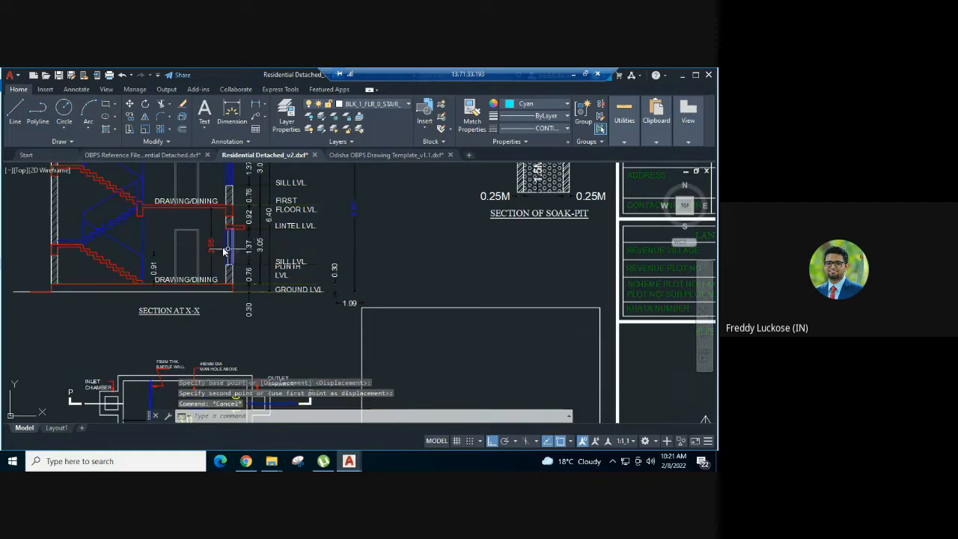
# Copy the red height dimension of the lower Drawing/Dining room in Section at X-X to just beside the original
pyautogui.click(212, 246)
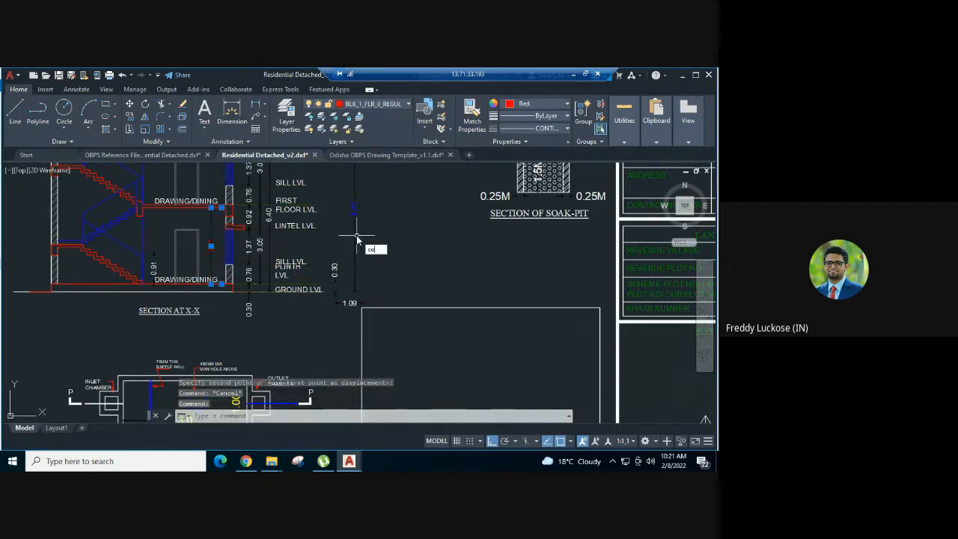
pyautogui.press('Return')
pyautogui.click(421, 238)
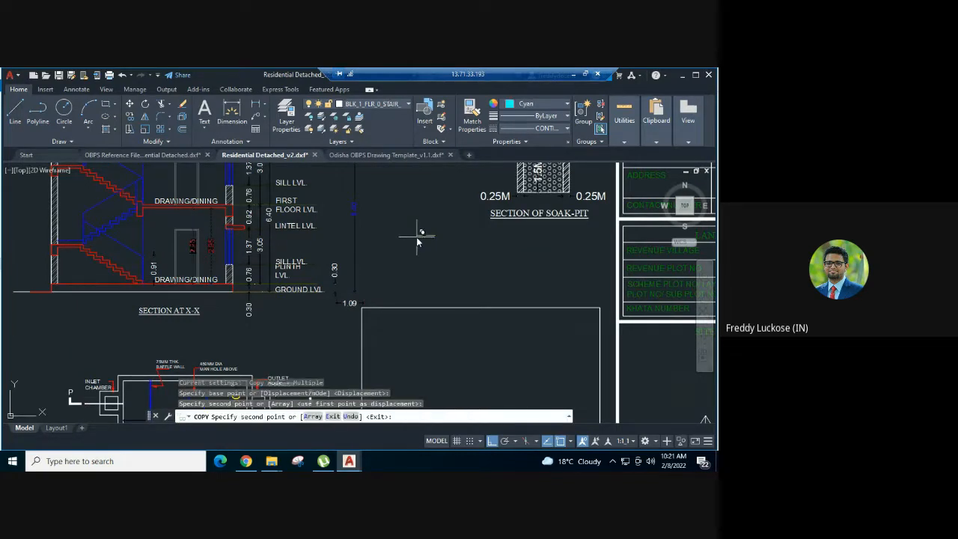
pyautogui.press('Escape')
# Match the properties of the 1.09 sample dimension onto the copied height dimension in the section
pyautogui.press('Return')
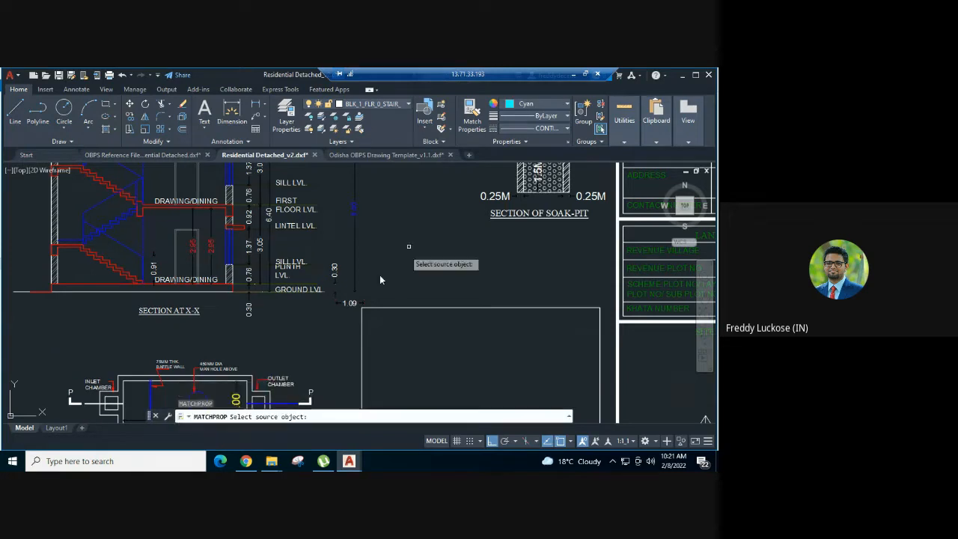
pyautogui.click(345, 300)
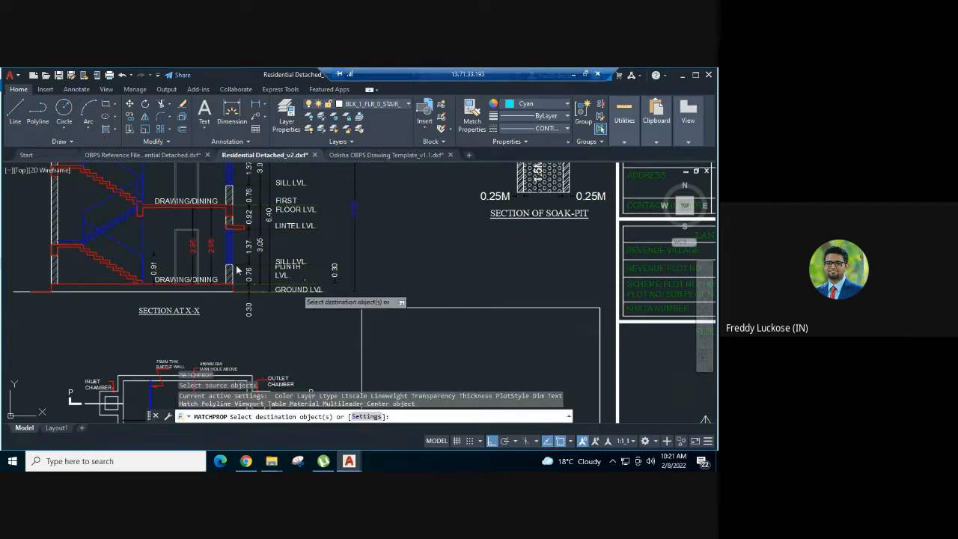
pyautogui.click(193, 249)
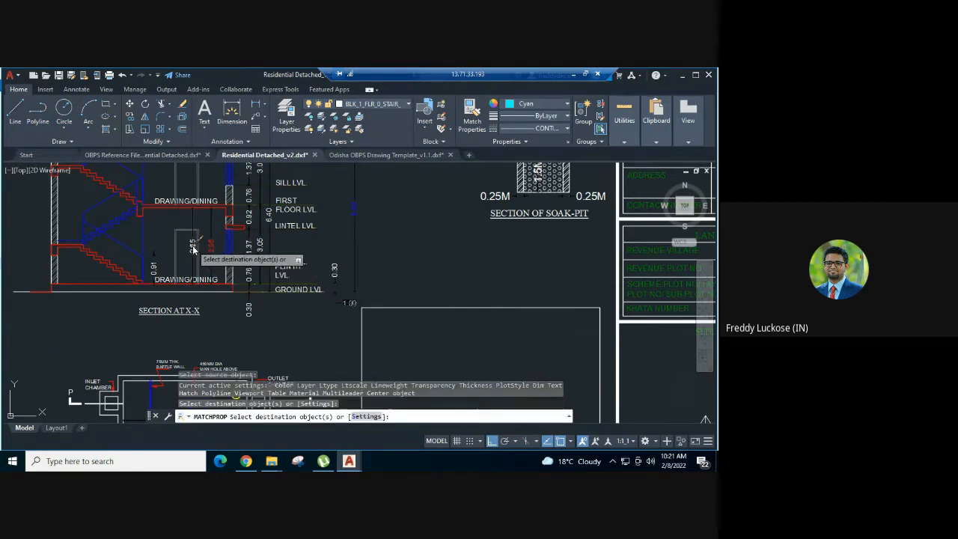
pyautogui.press('Escape')
# Check the layer of the copied height dimension and delete the 1.09 sample dimension beside the section
pyautogui.click(193, 247)
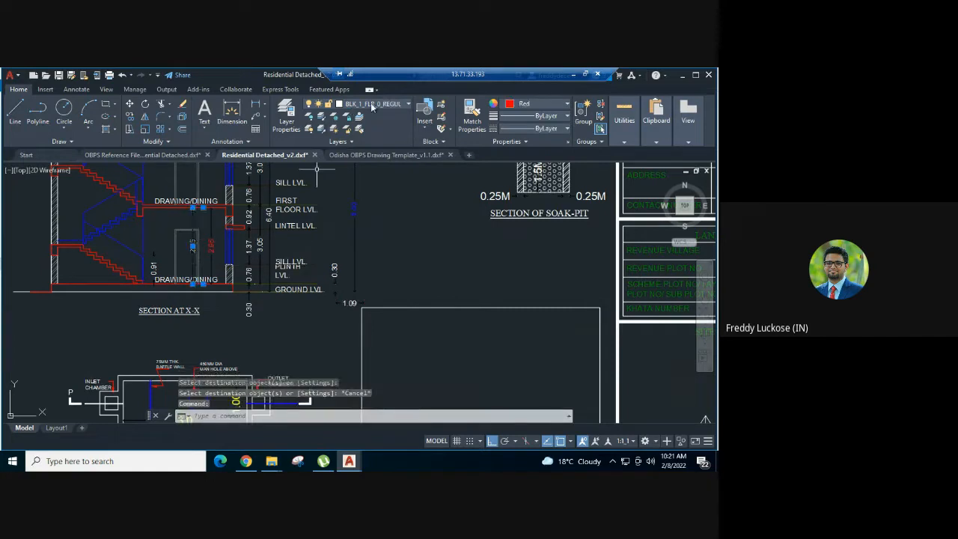
pyautogui.click(383, 105)
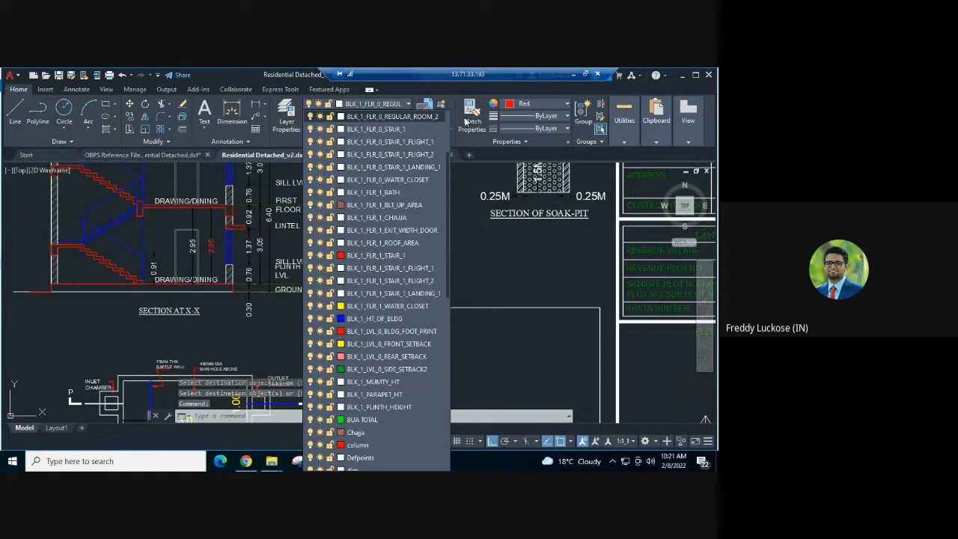
pyautogui.click(487, 312)
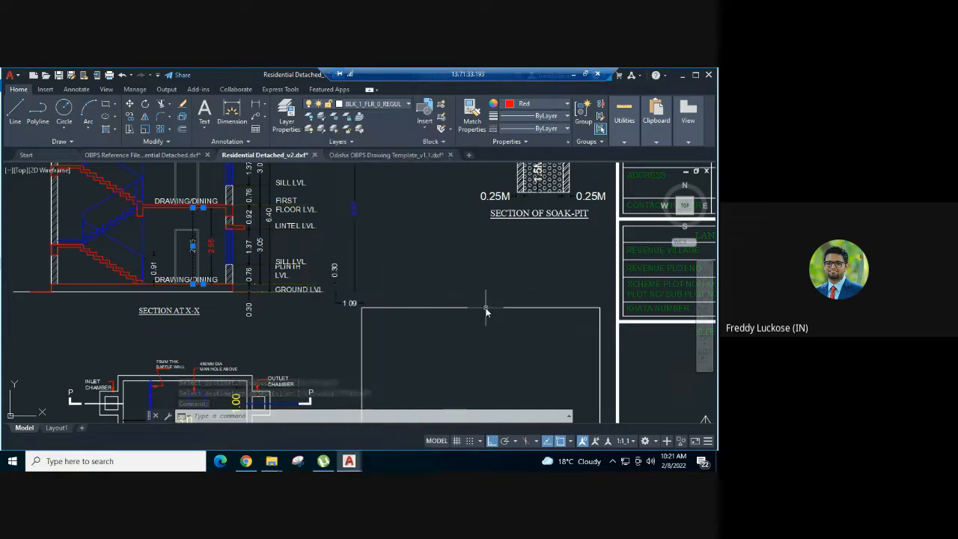
pyautogui.press('Escape')
pyautogui.click(356, 303)
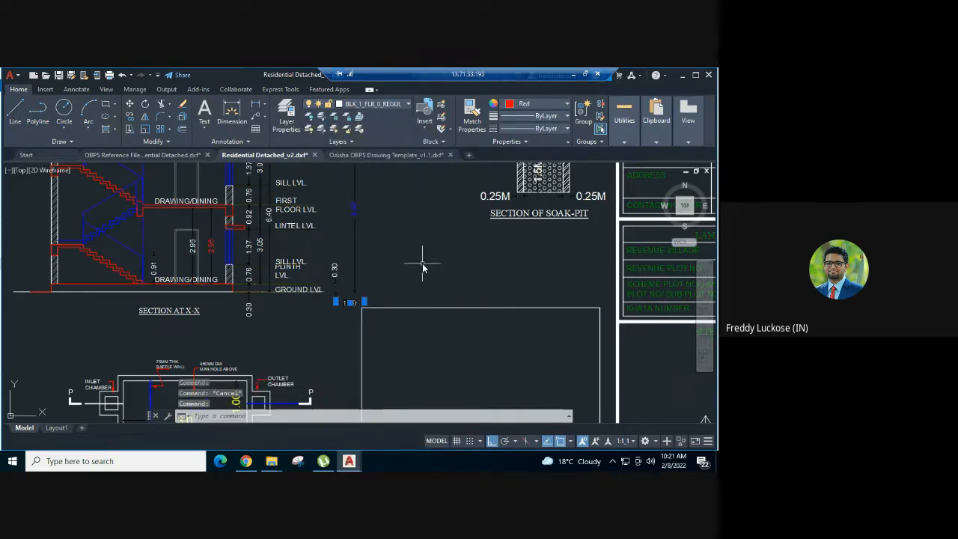
pyautogui.press('Delete')
# Examine the ground floor plan's bedroom, kitchen and Drawing/Dining room outlines
pyautogui.scroll(-6, 442, 284)
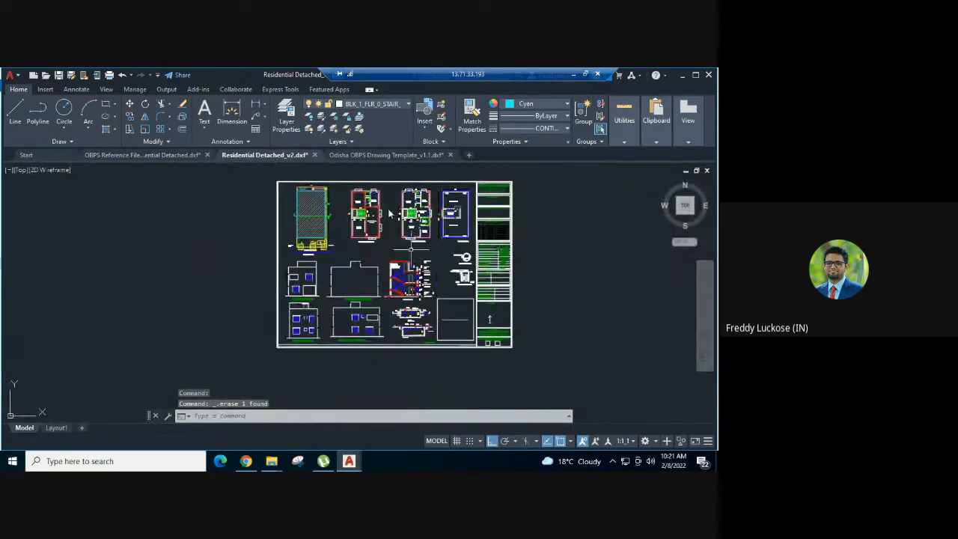
pyautogui.scroll(4, 387, 184)
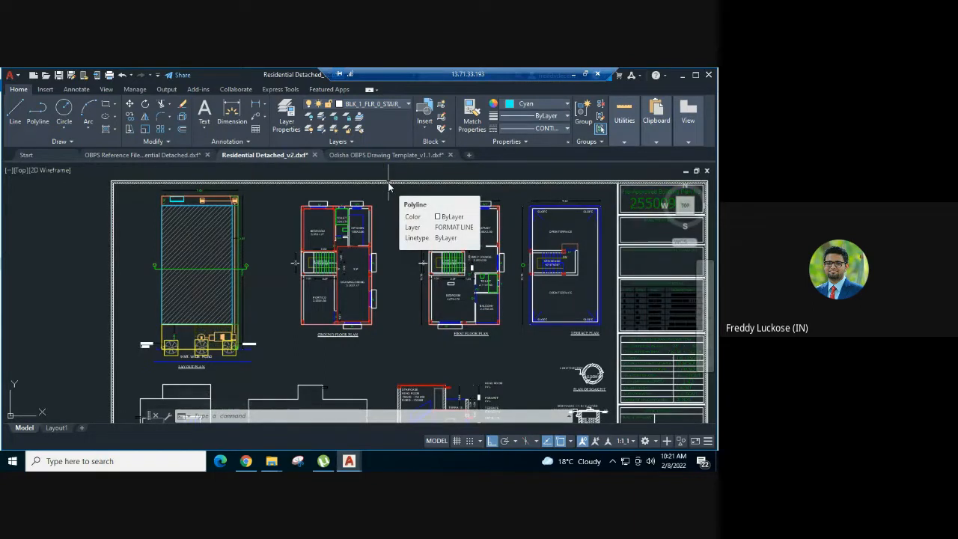
pyautogui.scroll(2, 322, 235)
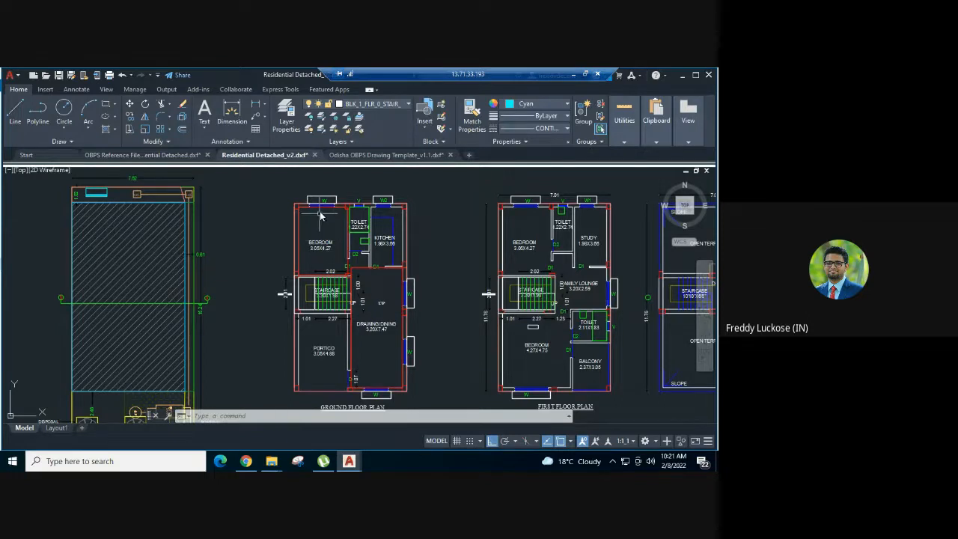
pyautogui.scroll(3, 320, 216)
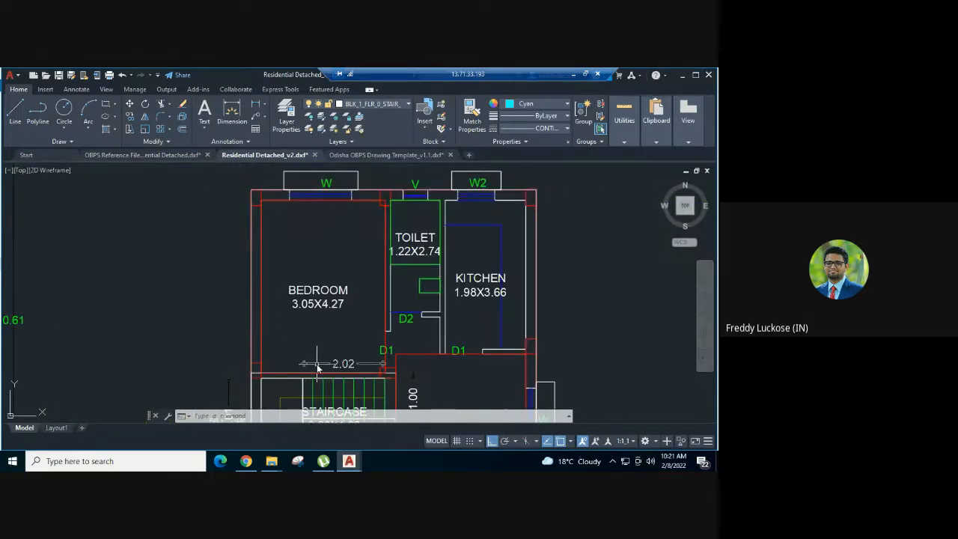
pyautogui.scroll(-2, 317, 367)
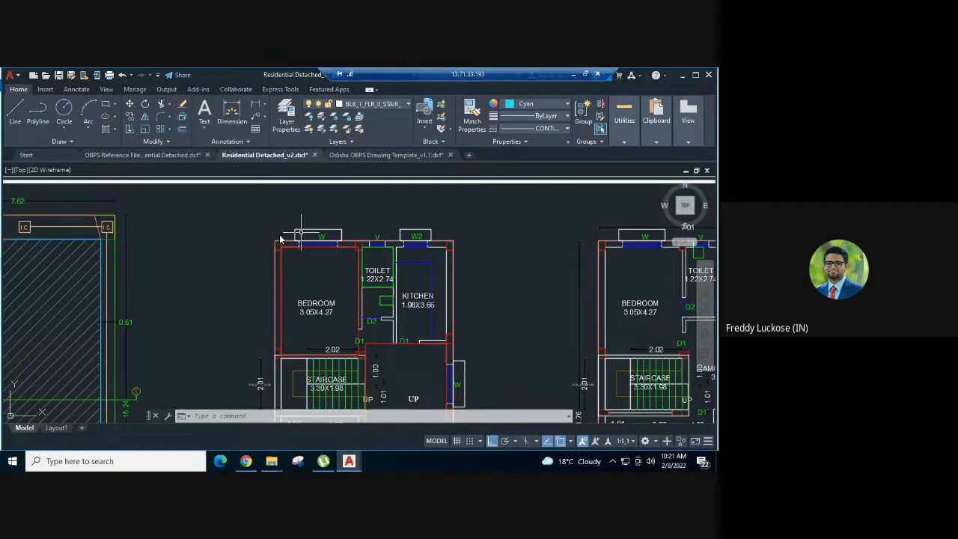
pyautogui.moveTo(327, 336); pyautogui.dragTo(313, 321, button='middle')
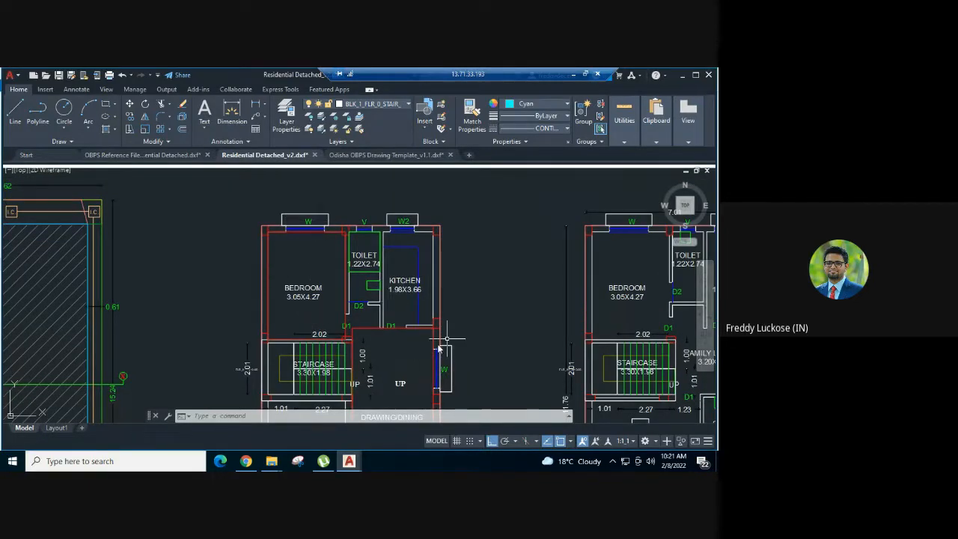
pyautogui.scroll(-2, 332, 263)
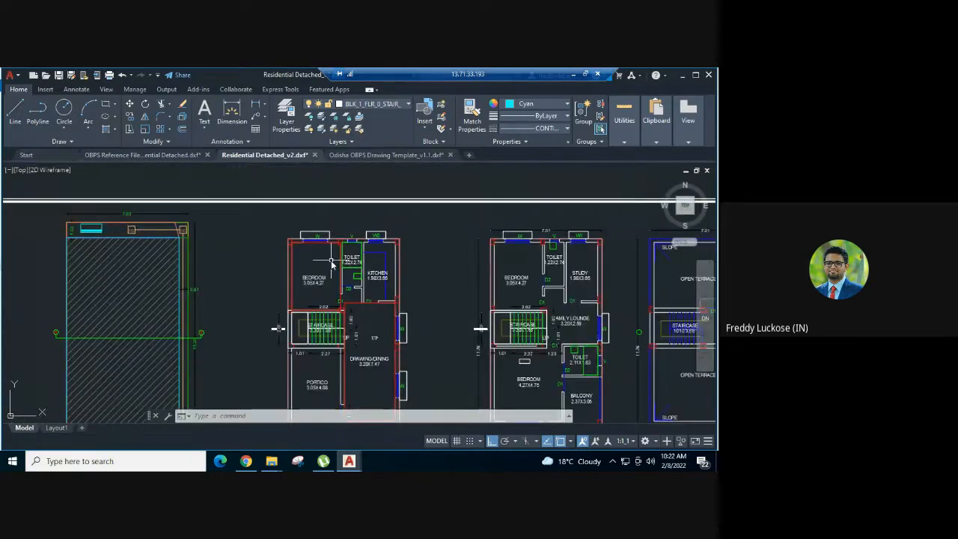
# In the Odisha OBPS Drawing Template, copy the first green sample rectangle of the Light and Ventilation / Windows row to the clipboard
pyautogui.scroll(-2, 332, 252)
pyautogui.moveTo(322, 182); pyautogui.dragTo(292, 205, button='middle')
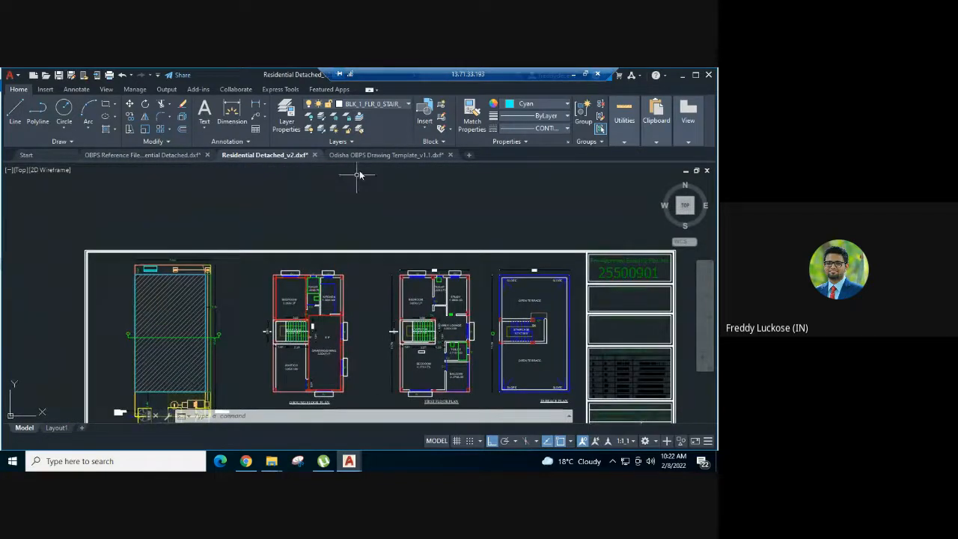
pyautogui.click(378, 155)
pyautogui.scroll(-5, 306, 261)
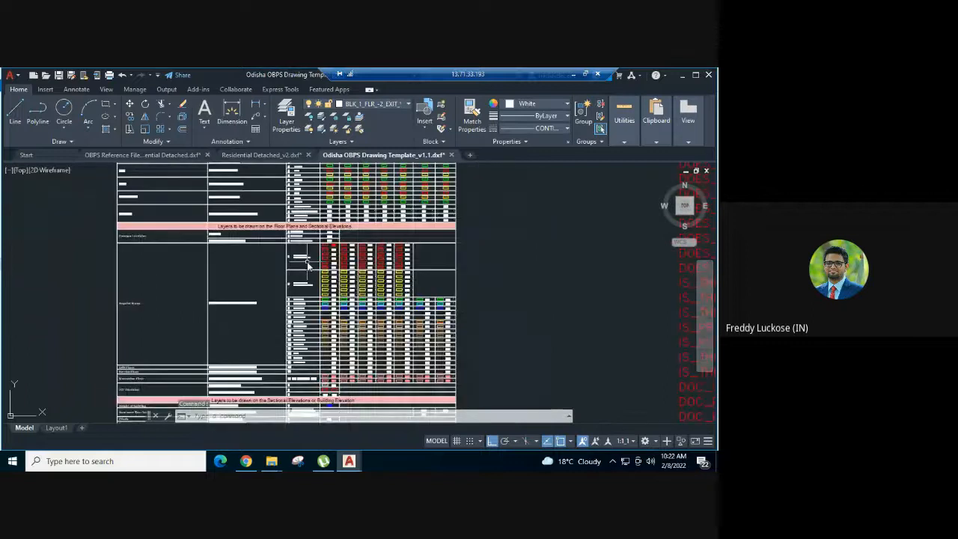
pyautogui.scroll(5, 193, 329)
pyautogui.scroll(2, 231, 363)
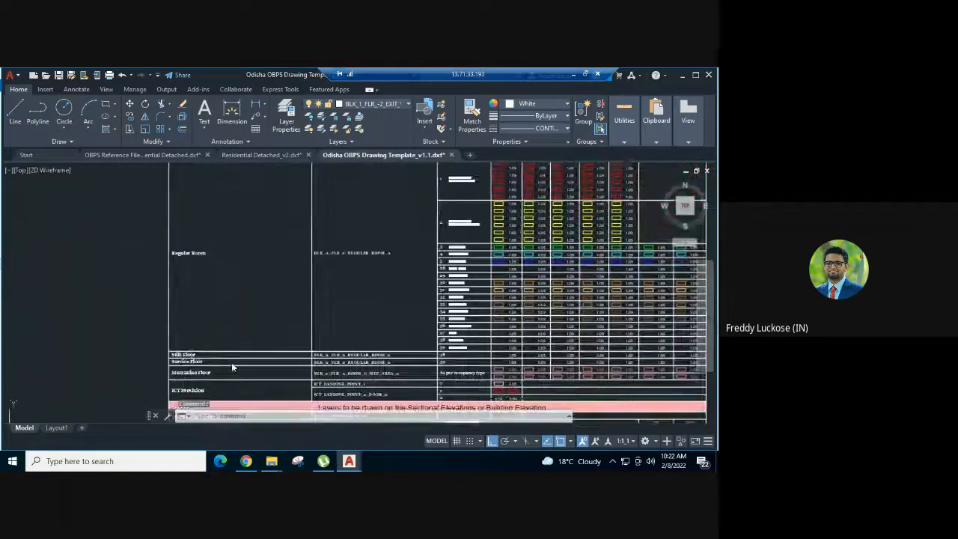
pyautogui.moveTo(229, 261)
pyautogui.mouseDown(button='middle')
pyautogui.moveTo(201, 303)
pyautogui.moveTo(203, 371)
pyautogui.mouseUp(button='middle')
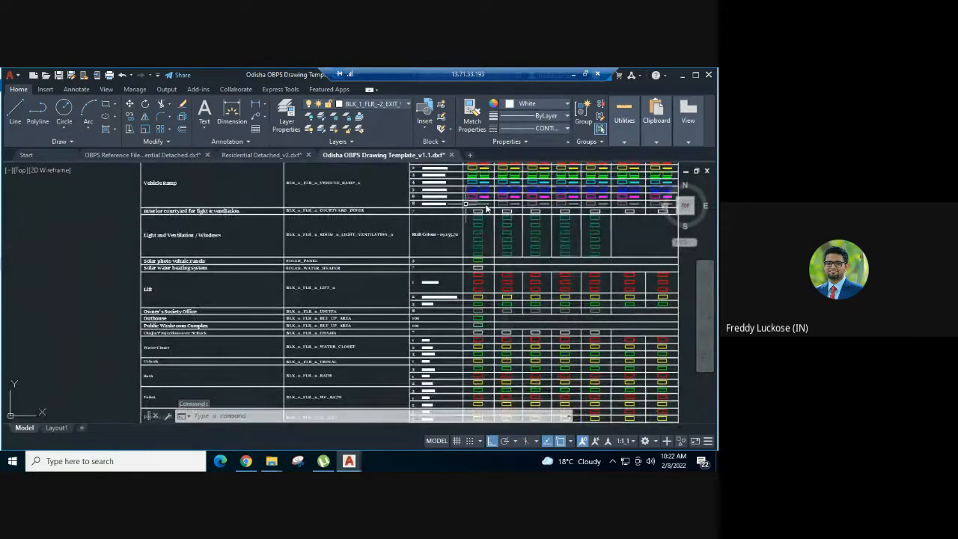
pyautogui.scroll(2, 487, 208)
pyautogui.scroll(5, 491, 229)
pyautogui.scroll(2, 477, 238)
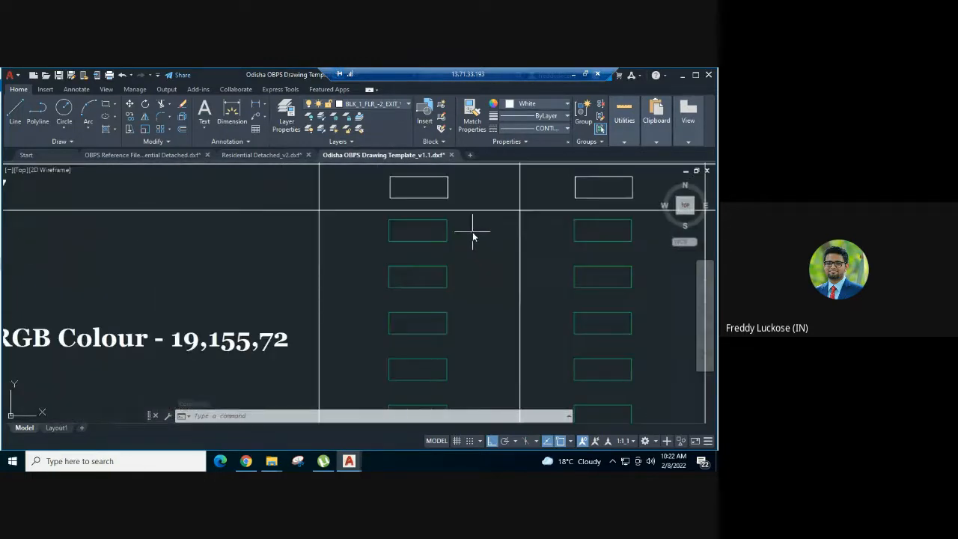
pyautogui.moveTo(472, 236); pyautogui.dragTo(395, 245)
pyautogui.scroll(-3, 404, 239)
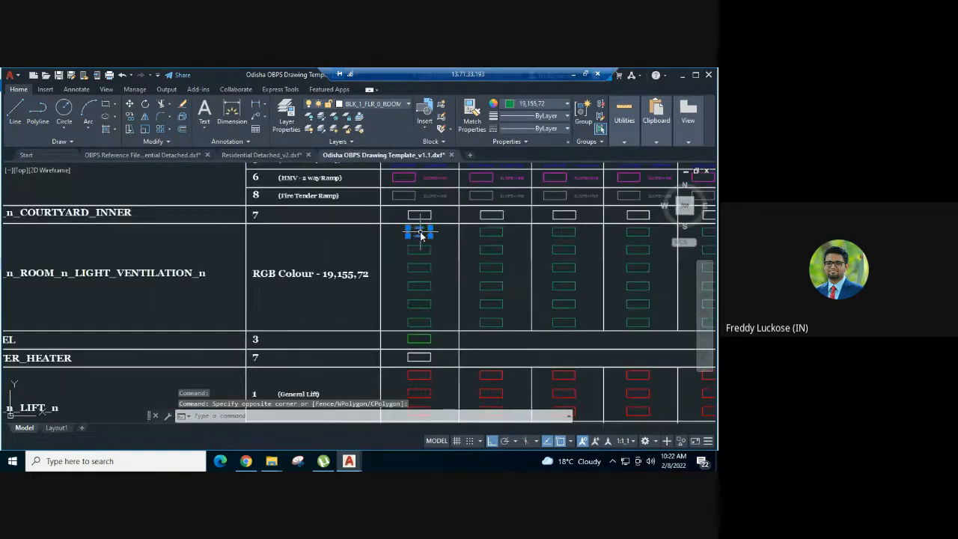
pyautogui.moveTo(431, 238)
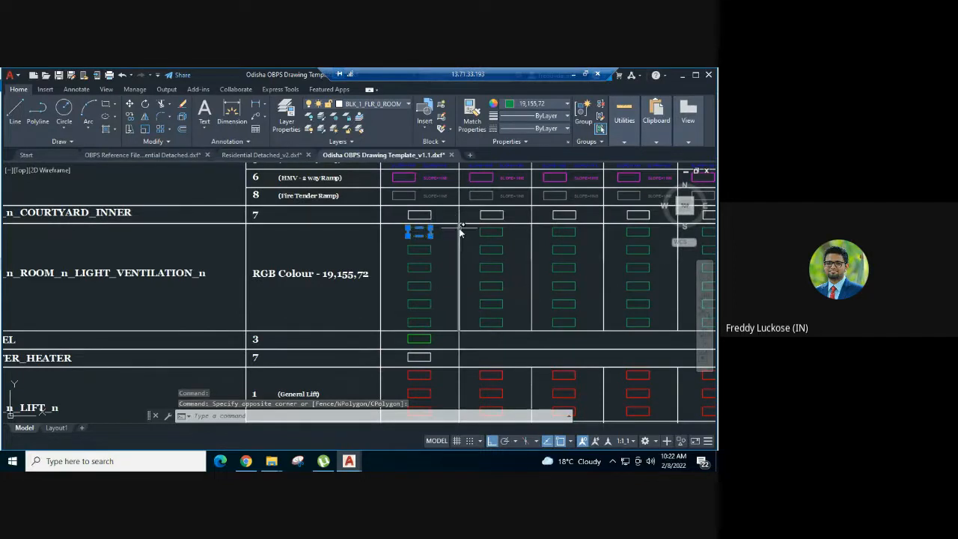
pyautogui.scroll(2, 460, 233)
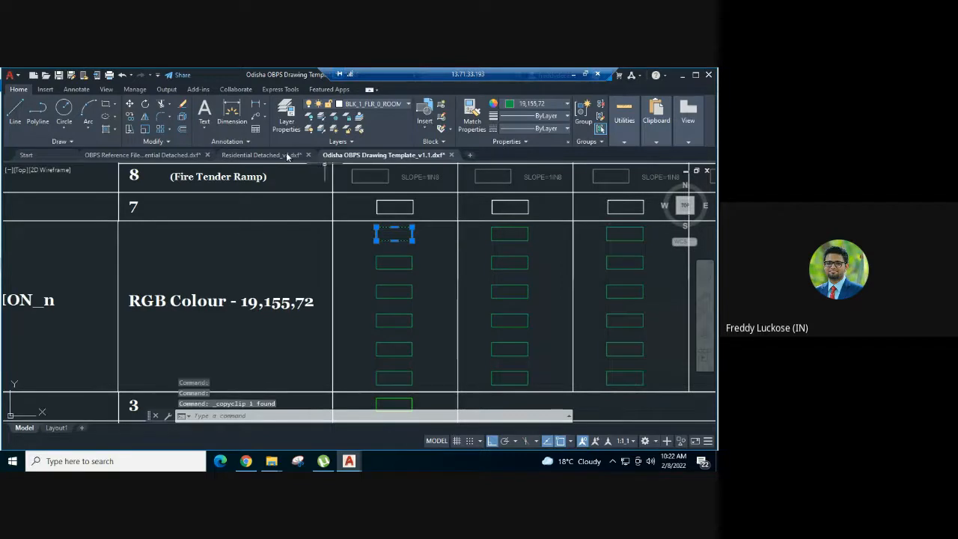
# Paste the copied light and ventilation sample rectangle into Residential Detached_v2, beside the ground floor plan's bedroom
pyautogui.click(262, 155)
pyautogui.scroll(4, 275, 278)
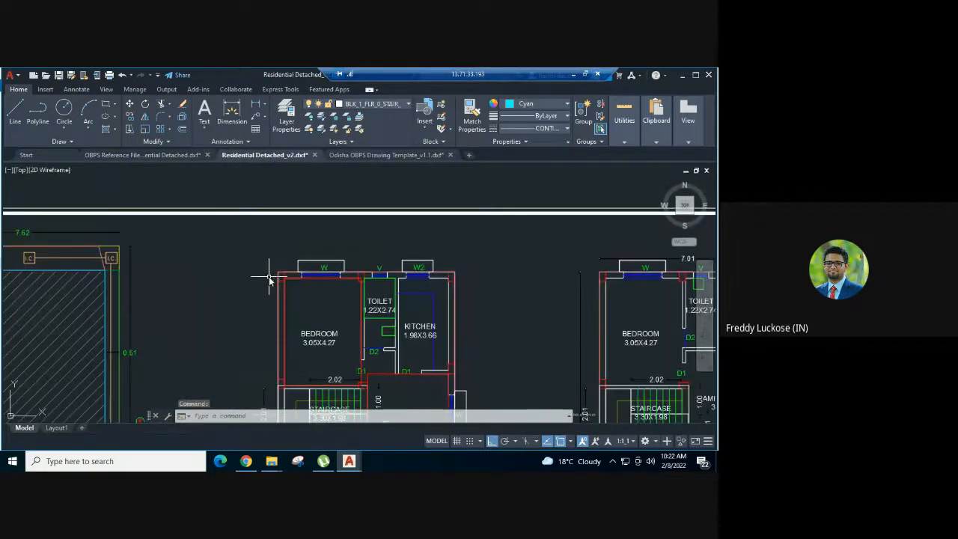
pyautogui.hotkey('ctrl', 'v')
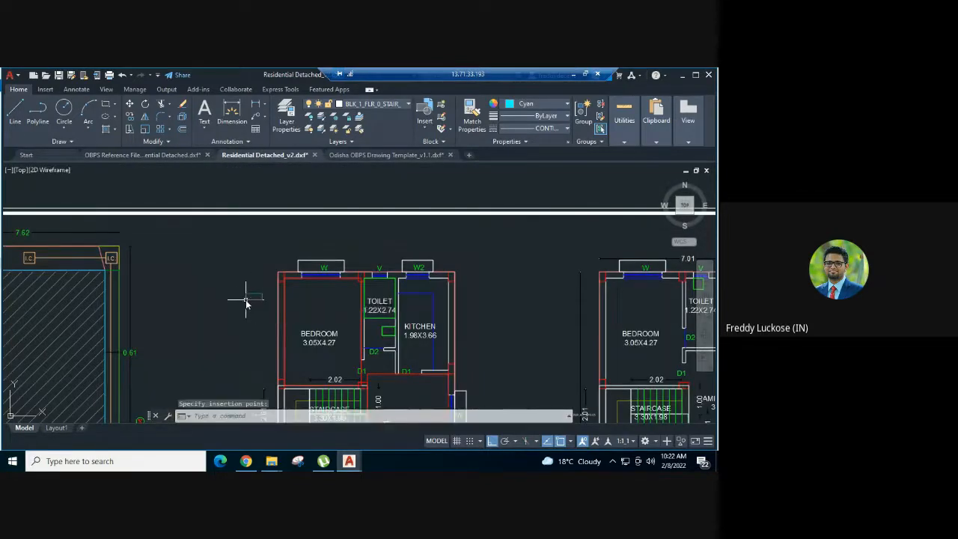
pyautogui.scroll(2, 274, 283)
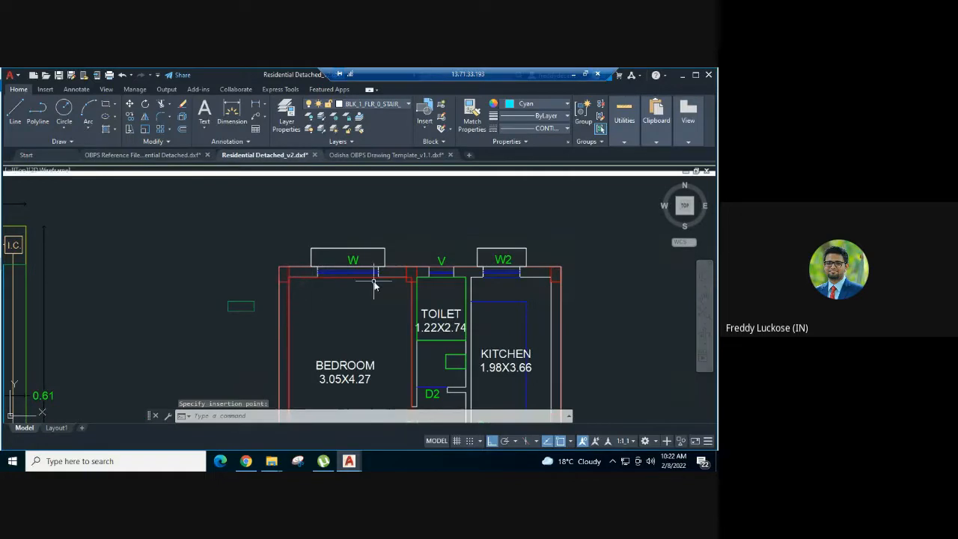
pyautogui.scroll(-2, 378, 221)
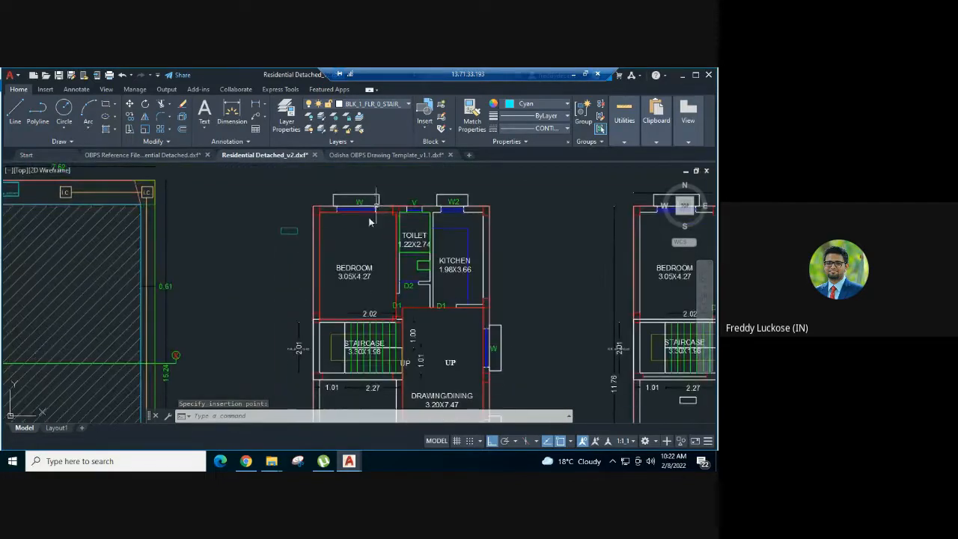
pyautogui.scroll(2, 367, 223)
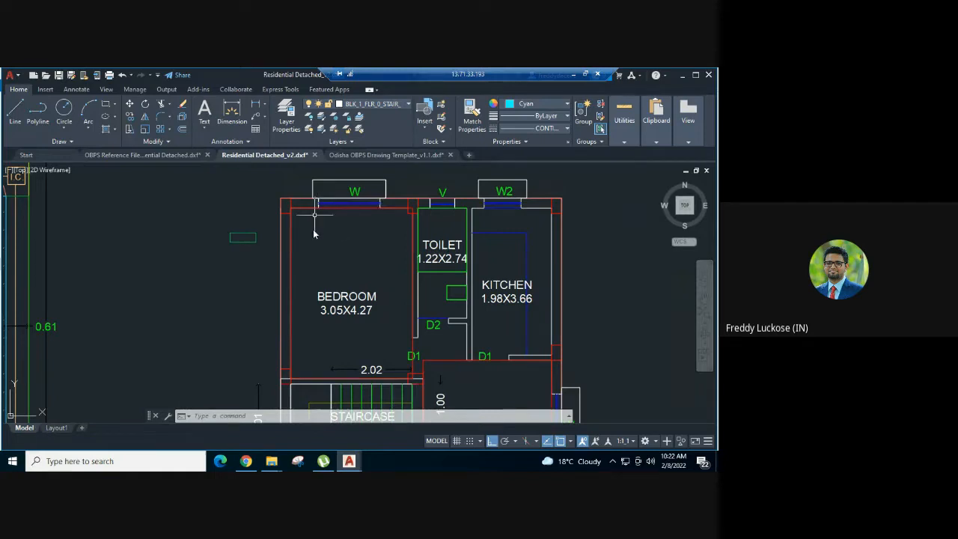
# Measure the height of the upper-floor three-pane window in the elevation below the front elevation, without keeping the linear dimension
pyautogui.scroll(-8, 334, 263)
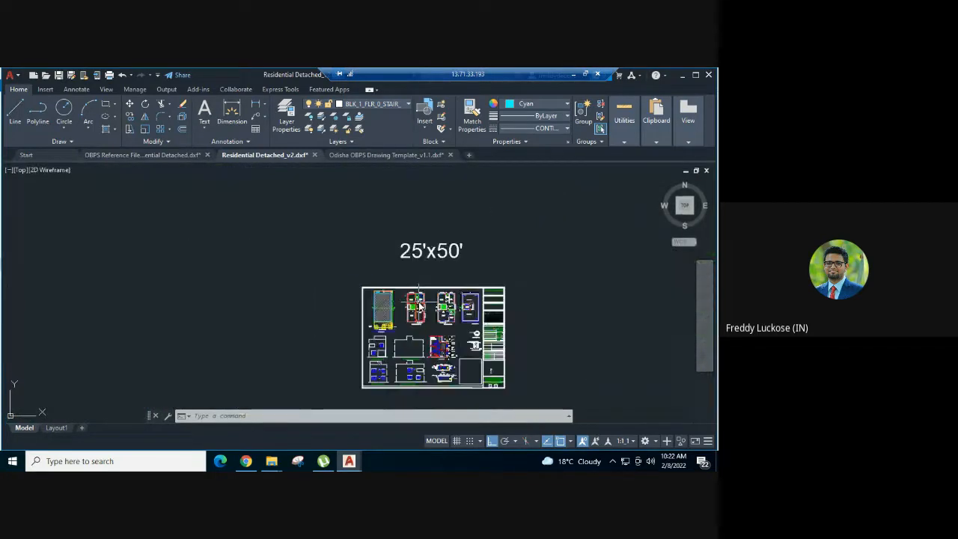
pyautogui.scroll(2, 351, 282)
pyautogui.moveTo(340, 308); pyautogui.dragTo(352, 260, button='middle')
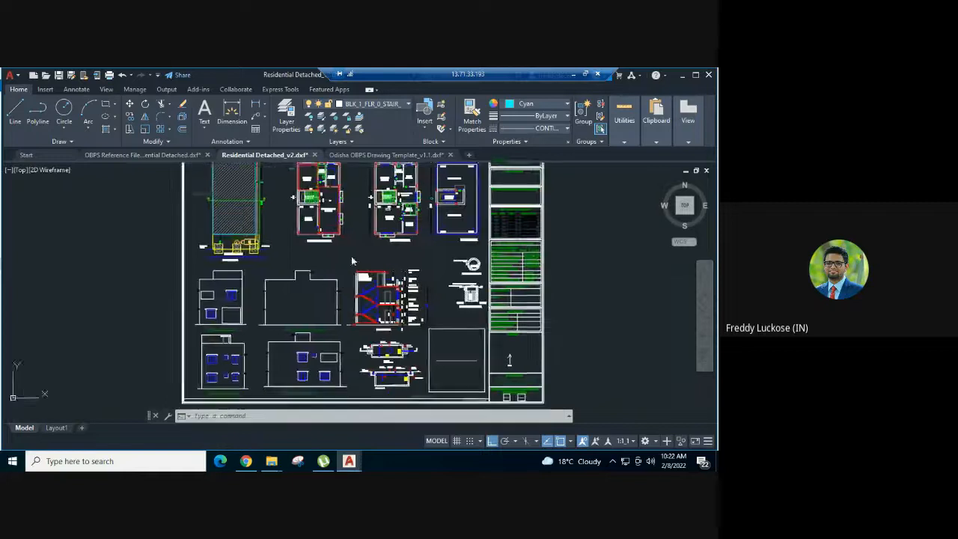
pyautogui.scroll(6, 227, 319)
pyautogui.scroll(4, 215, 370)
pyautogui.moveTo(216, 373); pyautogui.dragTo(229, 343, button='middle')
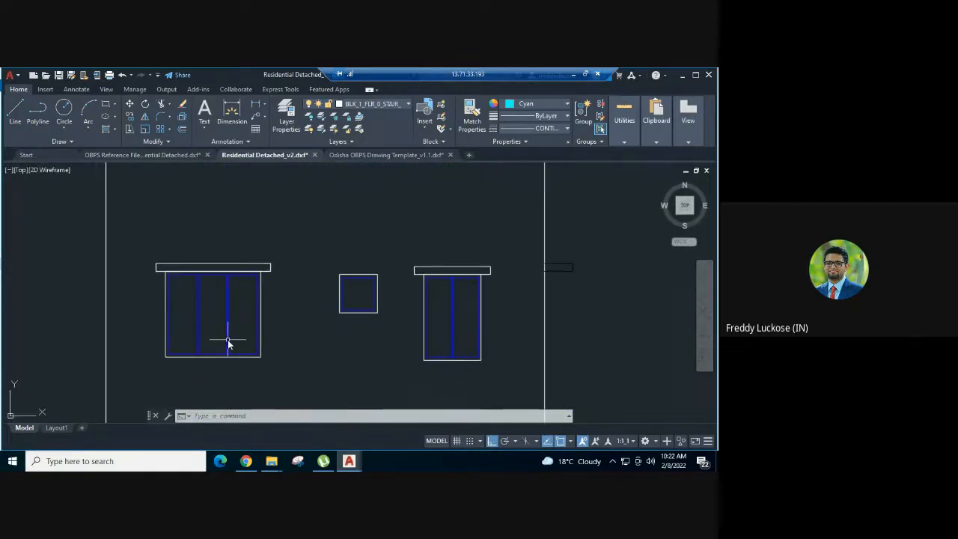
pyautogui.write('dli')
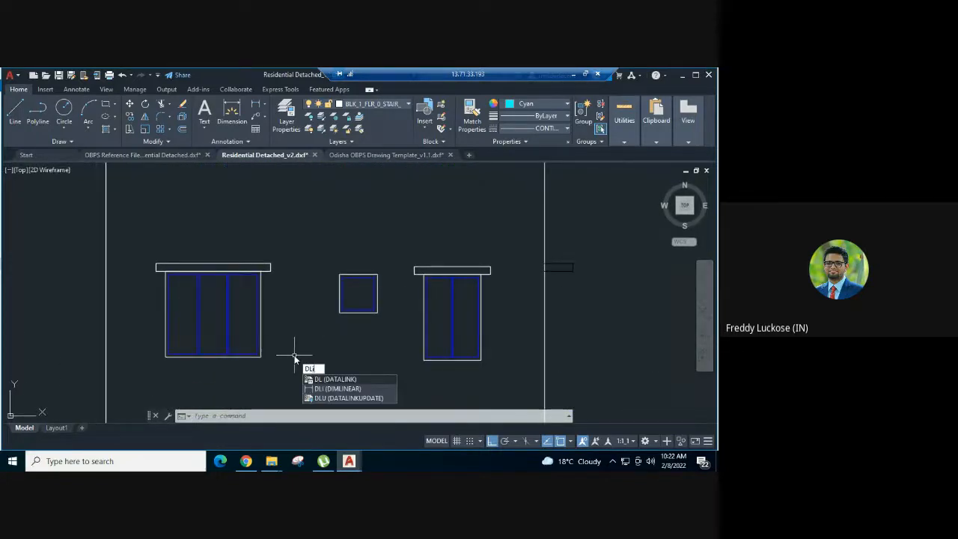
pyautogui.press('Return')
pyautogui.scroll(2, 272, 366)
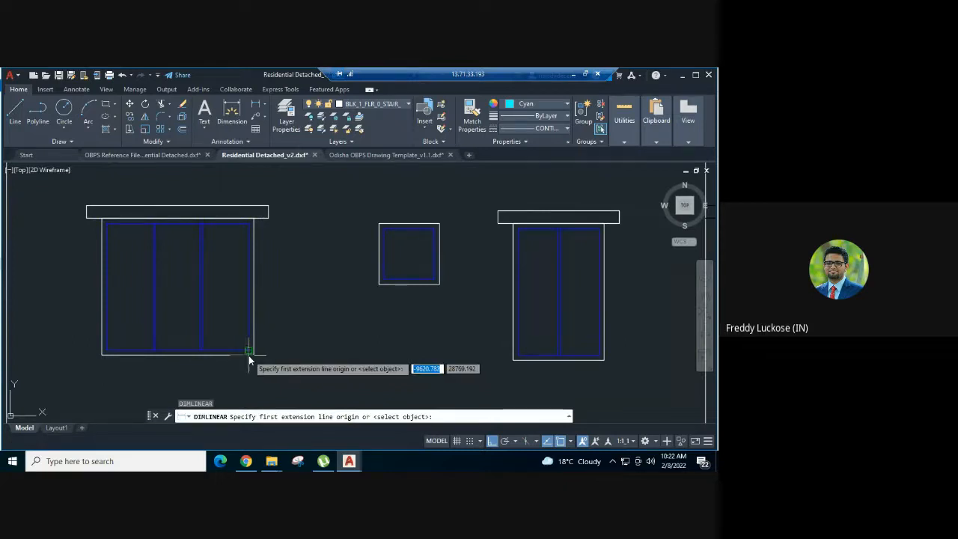
pyautogui.scroll(2, 250, 356)
pyautogui.click(255, 352)
pyautogui.moveTo(261, 227); pyautogui.dragTo(264, 385, button='middle')
pyautogui.click(255, 294)
pyautogui.scroll(-2, 264, 295)
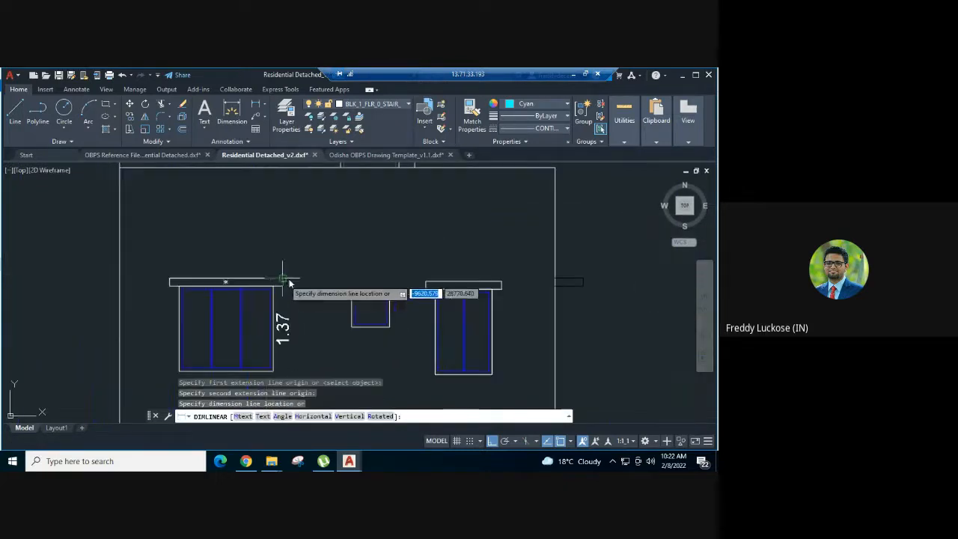
pyautogui.press('Escape')
pyautogui.scroll(-3, 366, 339)
pyautogui.scroll(-6, 366, 339)
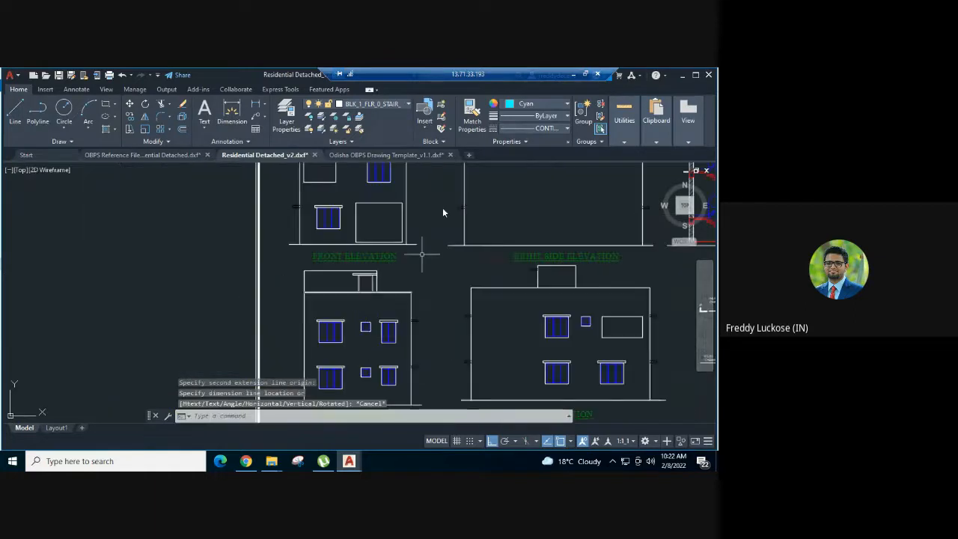
# Draw a rectangular polyline in the ground floor bedroom, as wide as window W's opening along the wall and 1.37 deep into the room
pyautogui.scroll(2, 419, 278)
pyautogui.scroll(8, 425, 275)
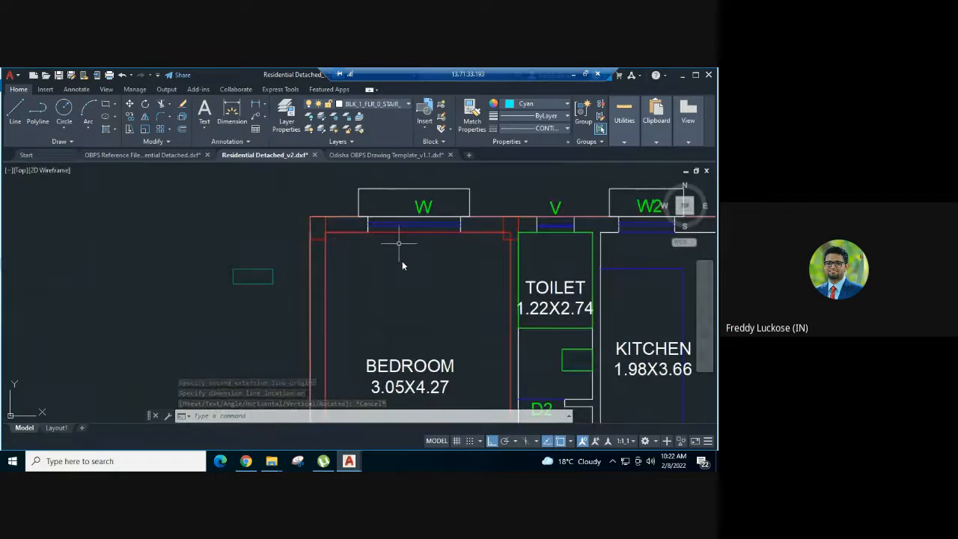
pyautogui.write('pl')
pyautogui.press('Return')
pyautogui.click(460, 223)
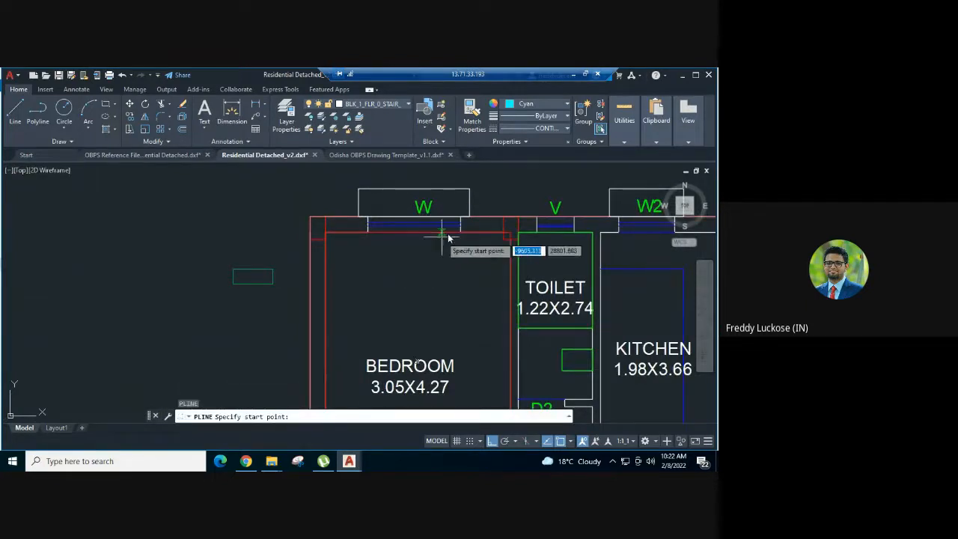
pyautogui.click(366, 233)
pyautogui.write('1.3')
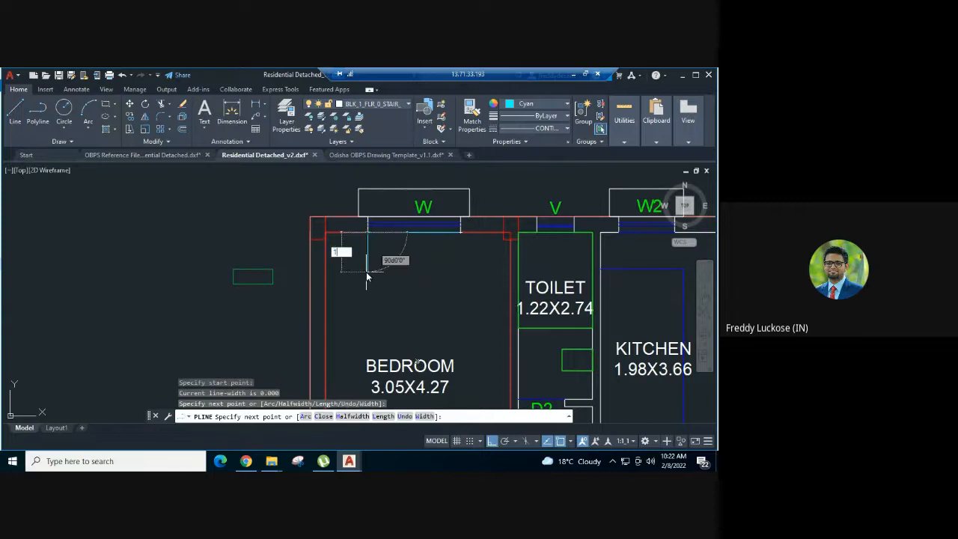
pyautogui.write('7')
pyautogui.press('Return')
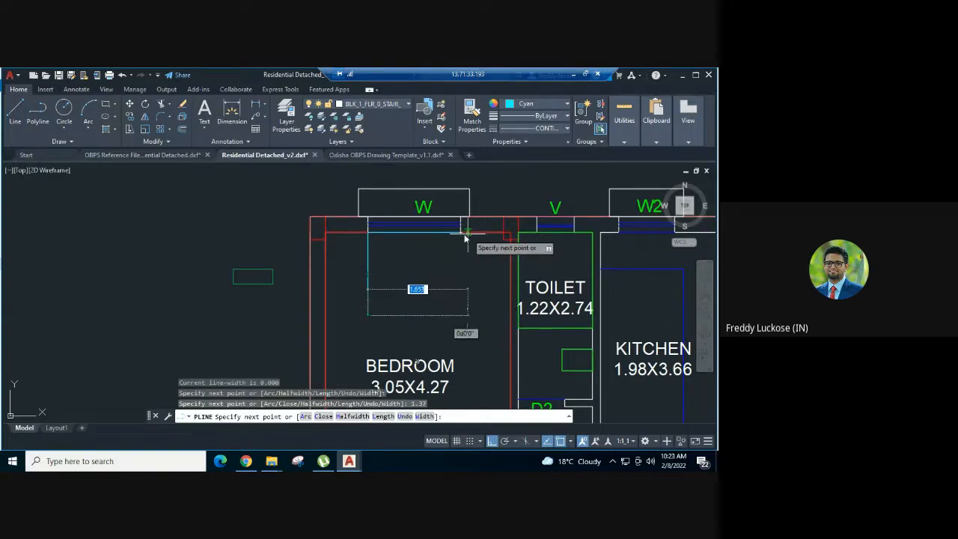
pyautogui.click(461, 282)
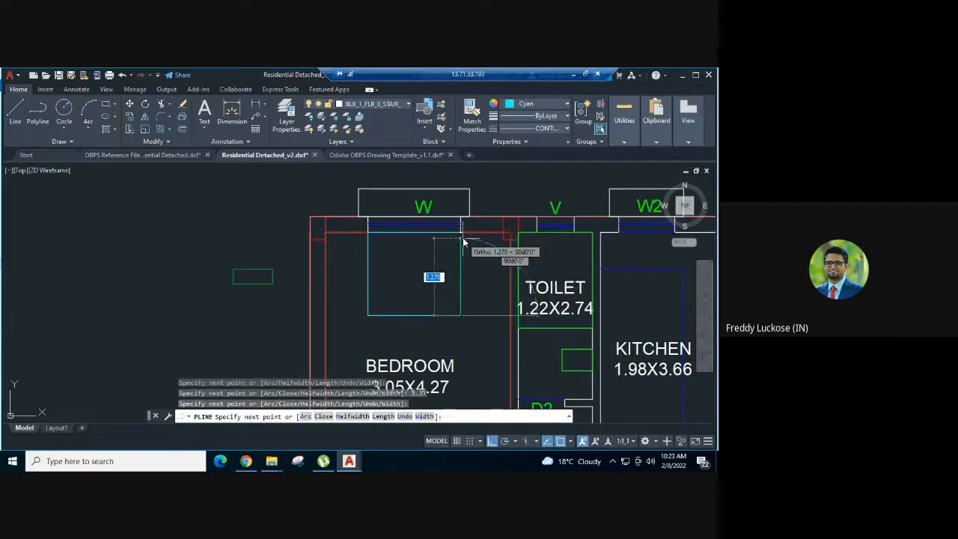
pyautogui.click(461, 232)
pyautogui.press('Escape')
pyautogui.press('Escape')
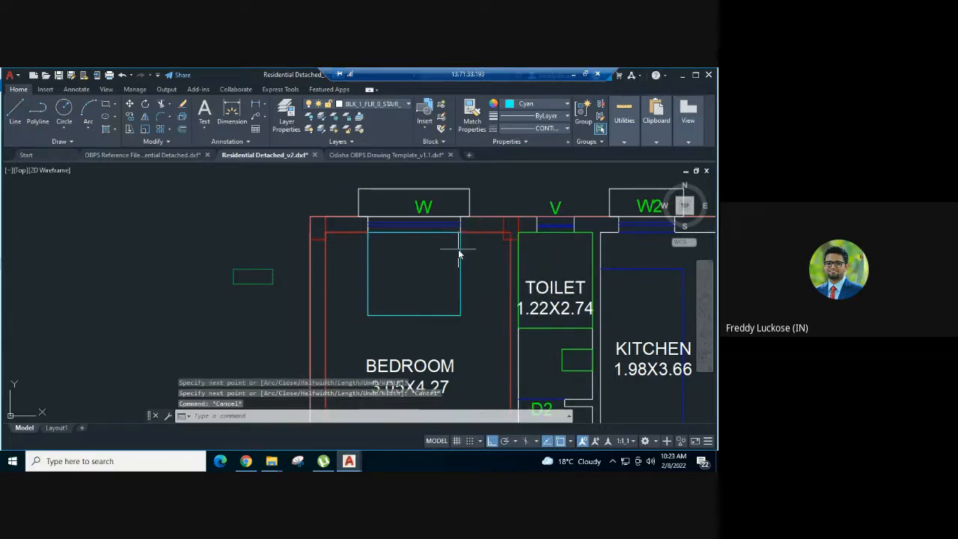
# Close the new window polyline in the bedroom with the polyline edit command's Close option
pyautogui.click(459, 250)
pyautogui.press('Escape')
pyautogui.click(464, 250)
pyautogui.click(447, 260)
pyautogui.write('p')
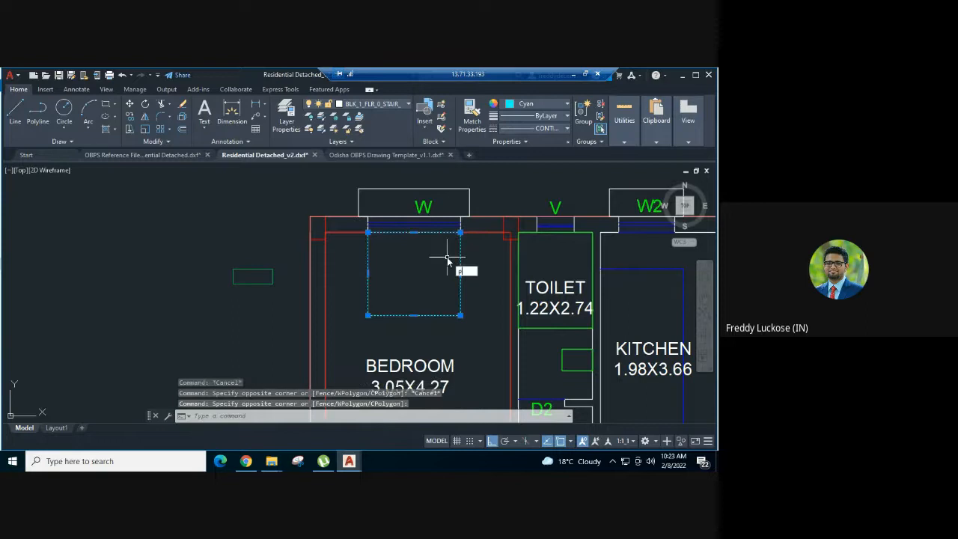
pyautogui.write('e')
pyautogui.press('Return')
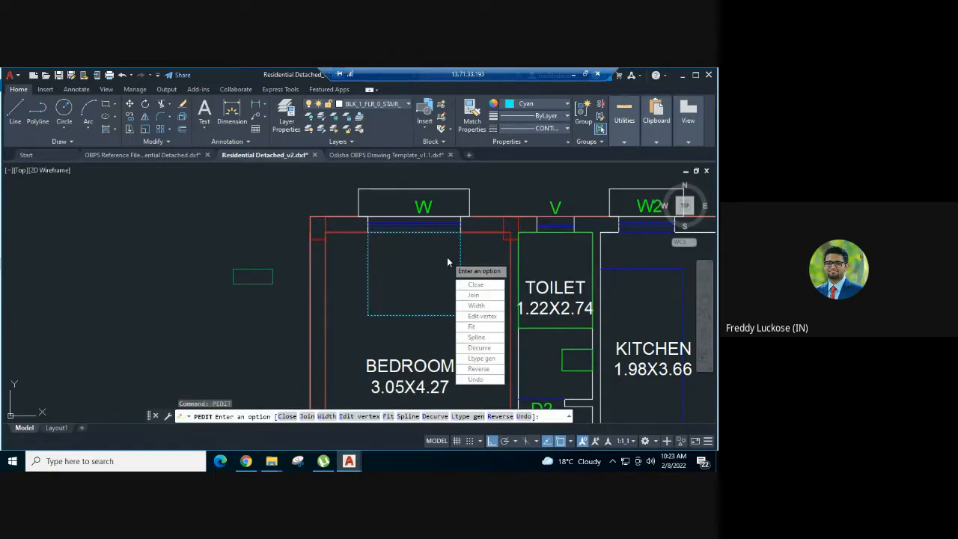
pyautogui.write('c')
pyautogui.press('Return')
pyautogui.press('Escape')
pyautogui.press('Escape')
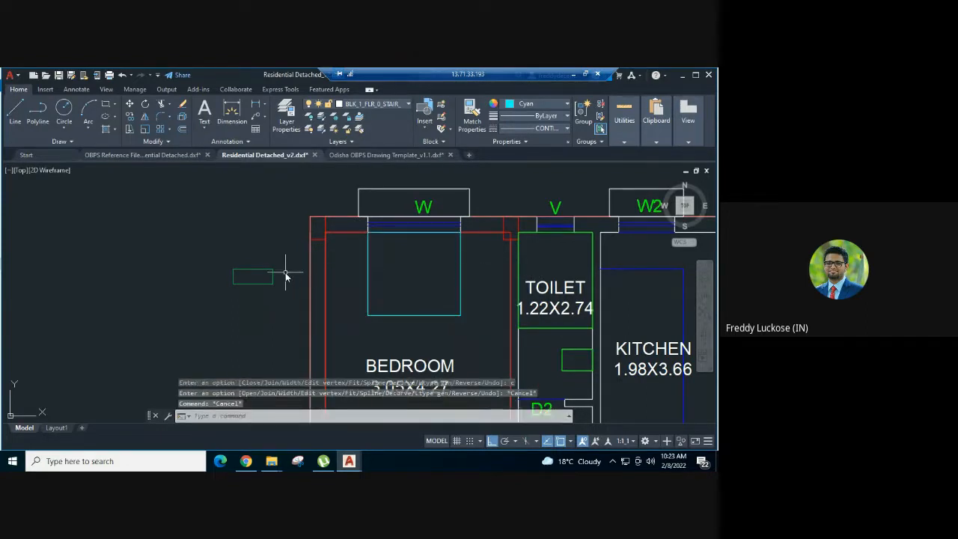
# Match the properties of the green sample rectangle onto the bedroom's window polyline and delete the sample
pyautogui.write('ma')
pyautogui.press('Return')
pyautogui.click(275, 276)
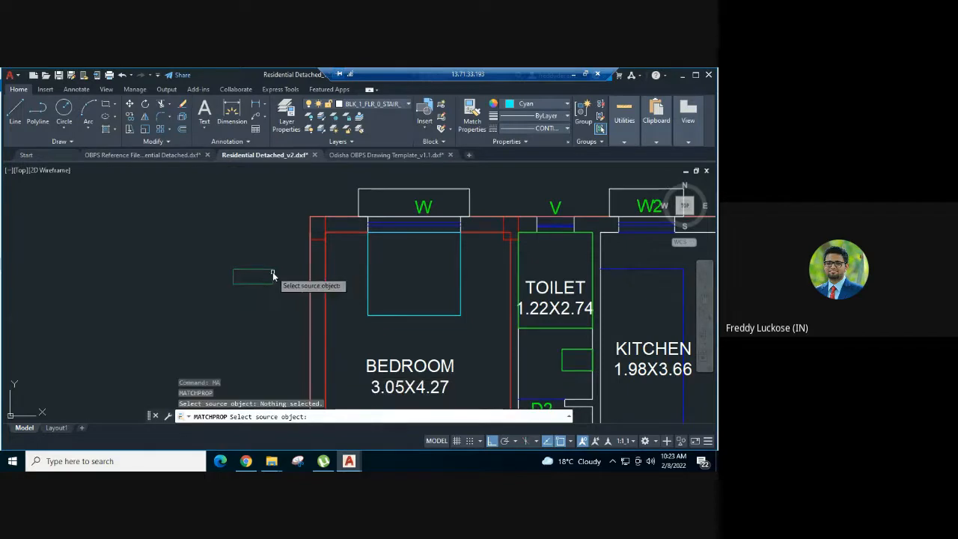
pyautogui.click(273, 276)
pyautogui.click(368, 251)
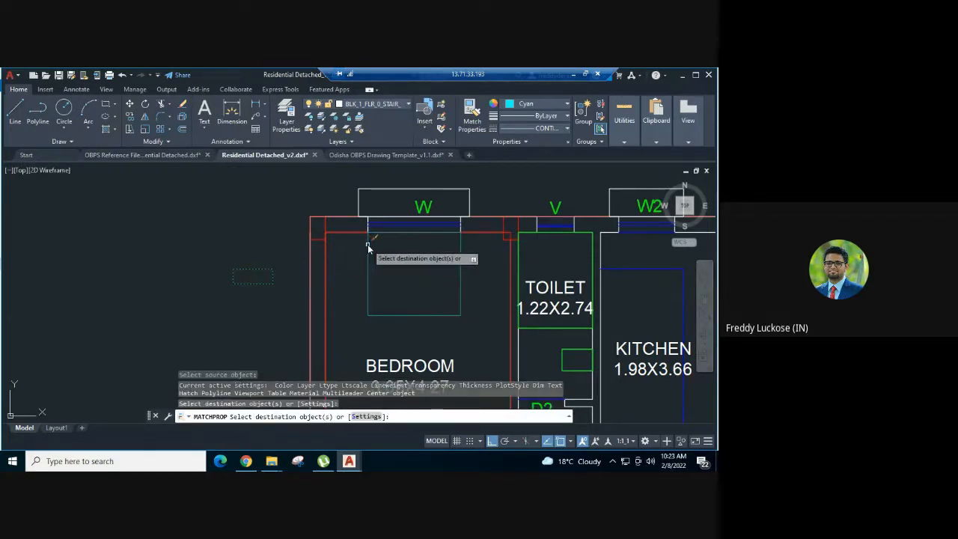
pyautogui.press('Escape')
pyautogui.click(299, 267)
pyautogui.click(216, 307)
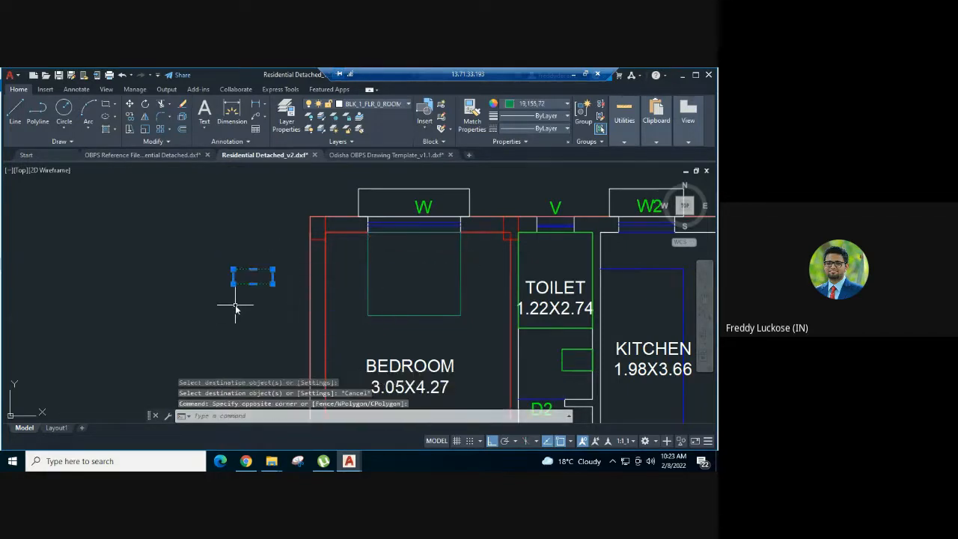
pyautogui.press('Delete')
pyautogui.scroll(-4, 303, 257)
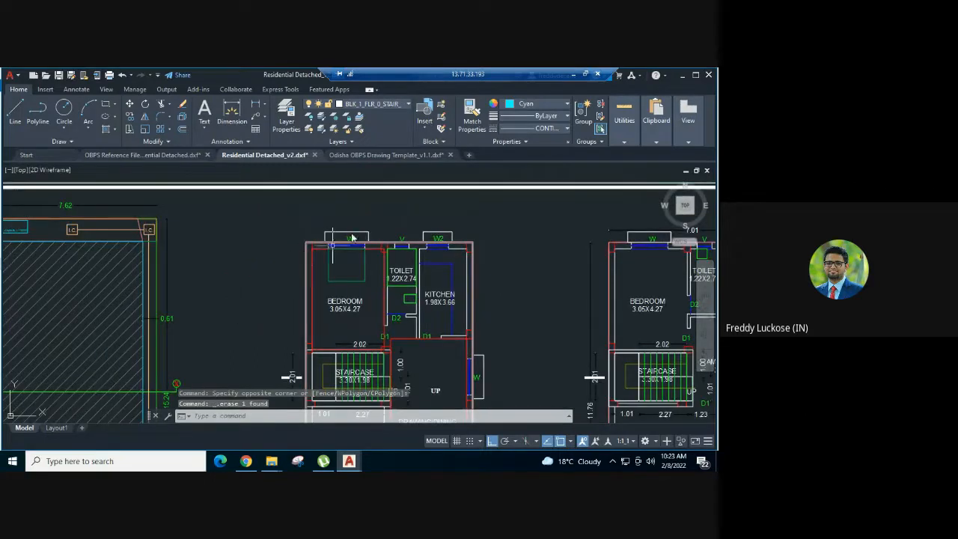
pyautogui.scroll(4, 352, 248)
pyautogui.moveTo(352, 251); pyautogui.dragTo(307, 172, button='middle')
pyautogui.scroll(-2, 279, 176)
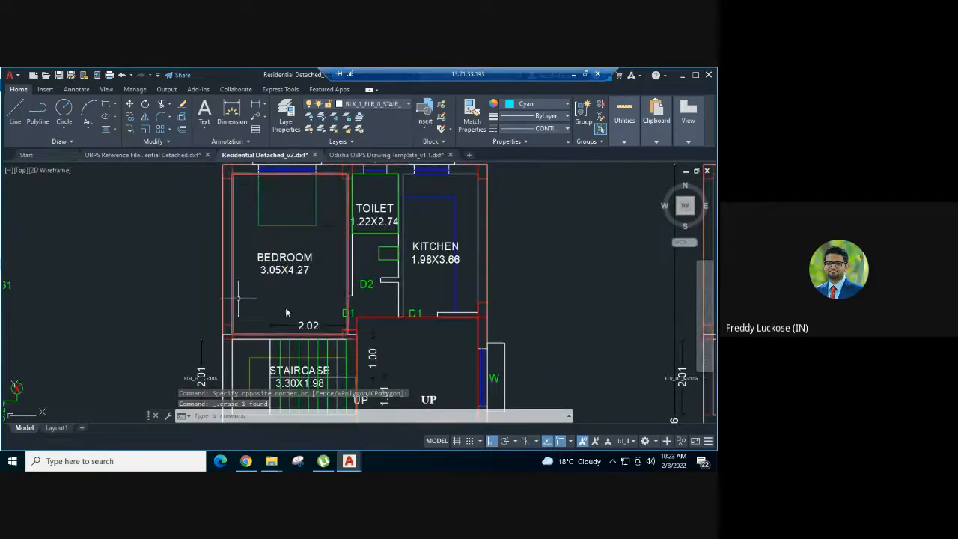
pyautogui.moveTo(251, 191); pyautogui.dragTo(255, 223, button='middle')
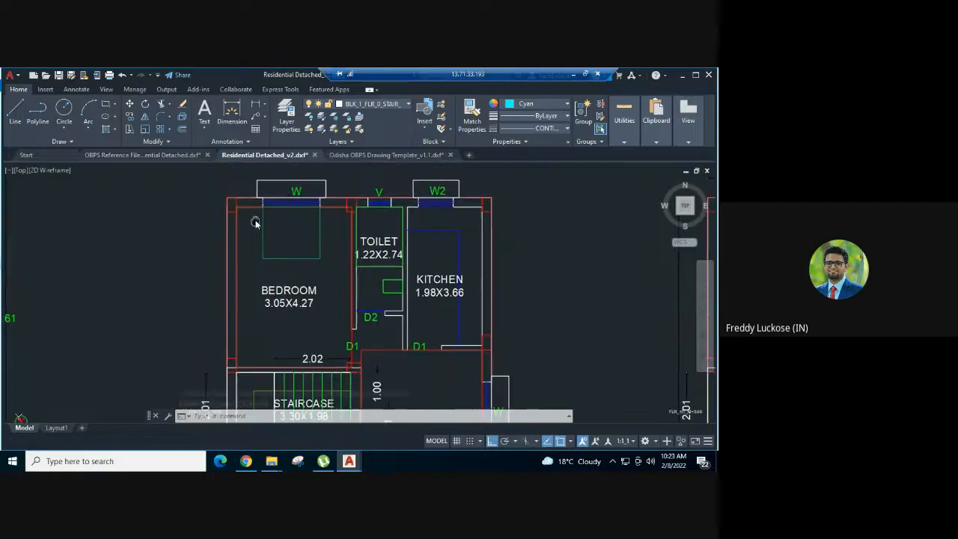
# Check which layers the ground floor bedroom's red room outline and its green window polyline are assigned to
pyautogui.click(253, 213)
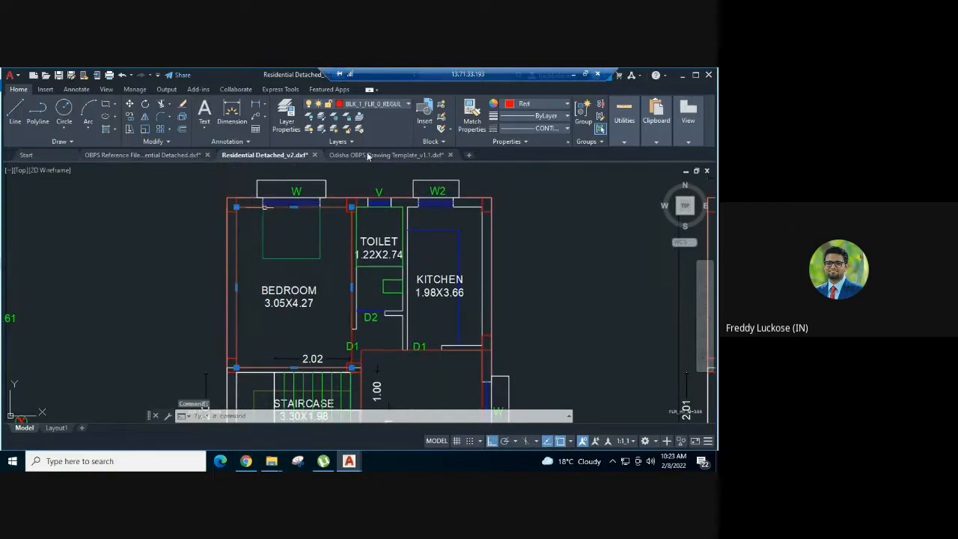
pyautogui.click(395, 105)
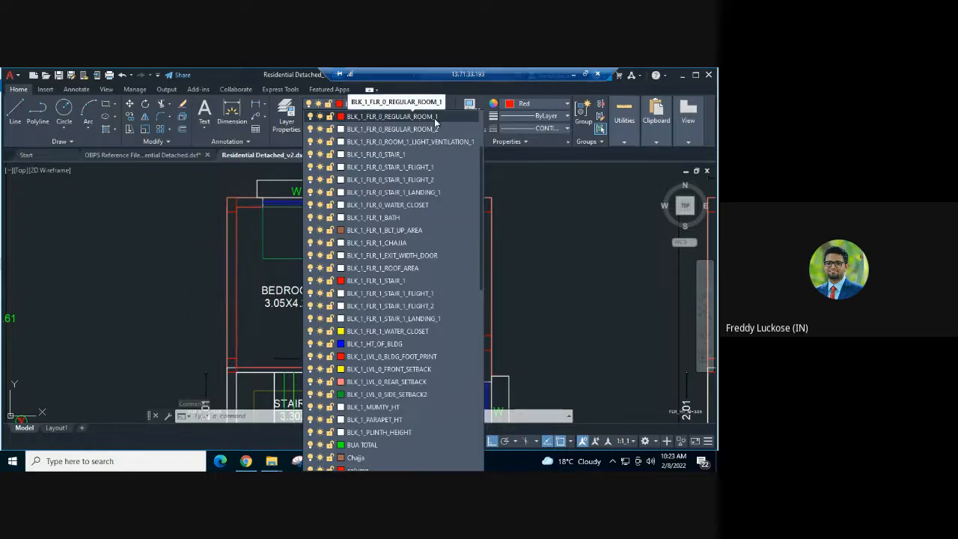
pyautogui.click(264, 224)
pyautogui.press('Escape')
pyautogui.click(265, 224)
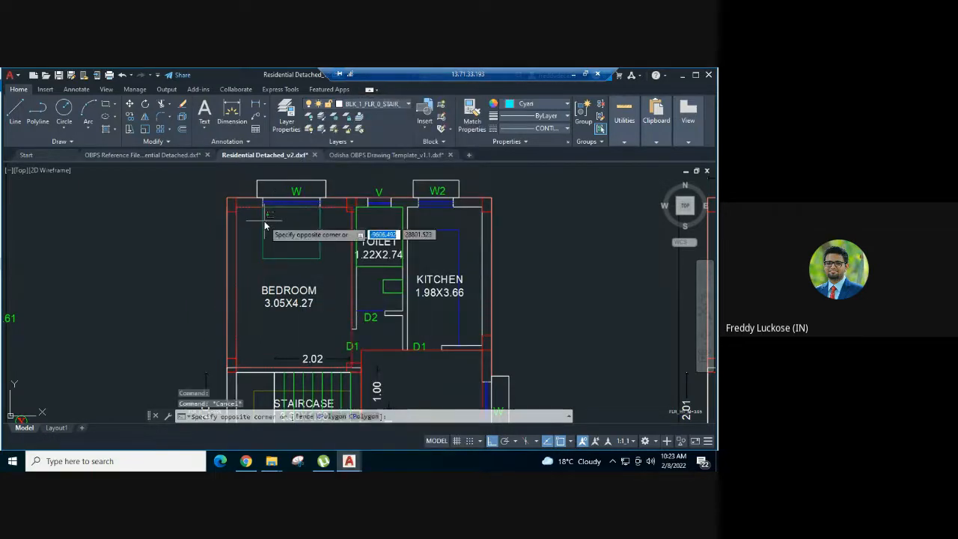
pyautogui.click(261, 224)
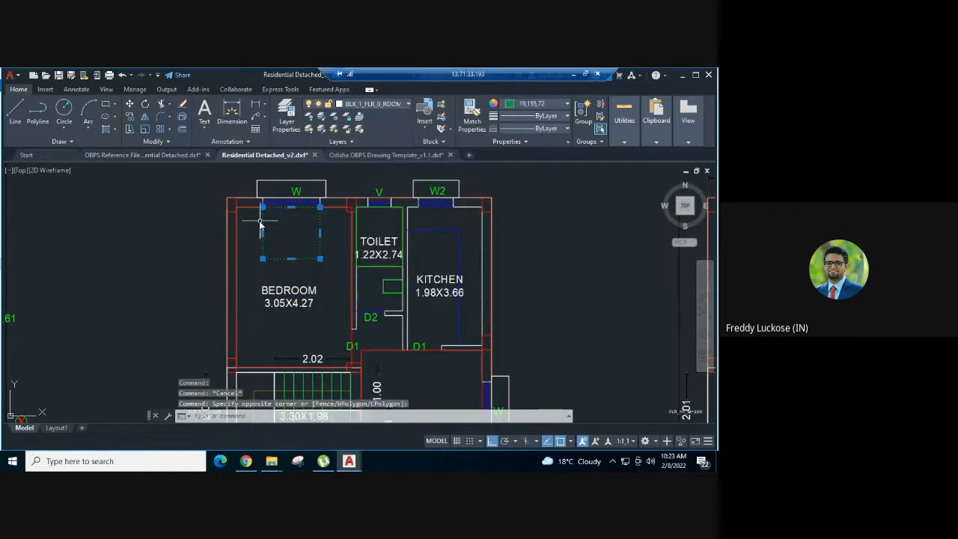
pyautogui.click(384, 106)
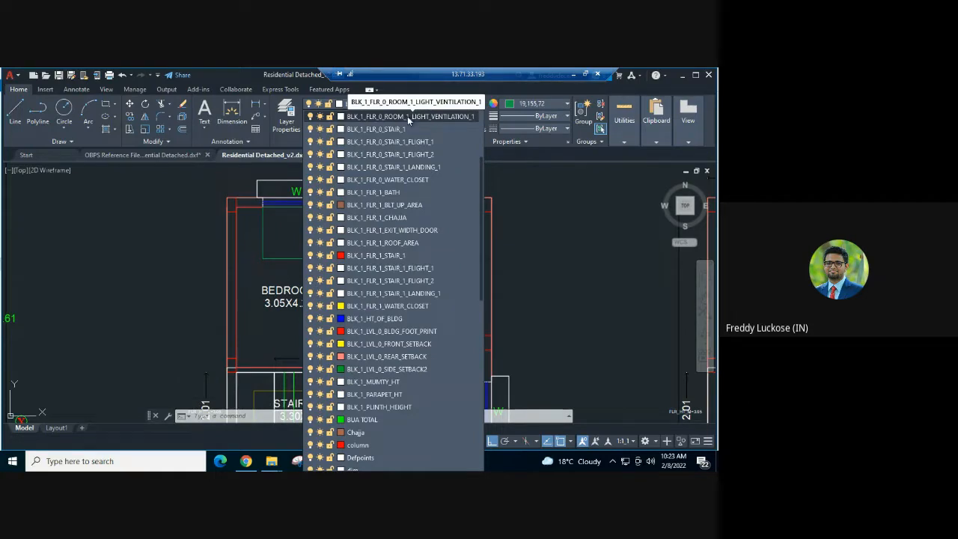
pyautogui.click(248, 236)
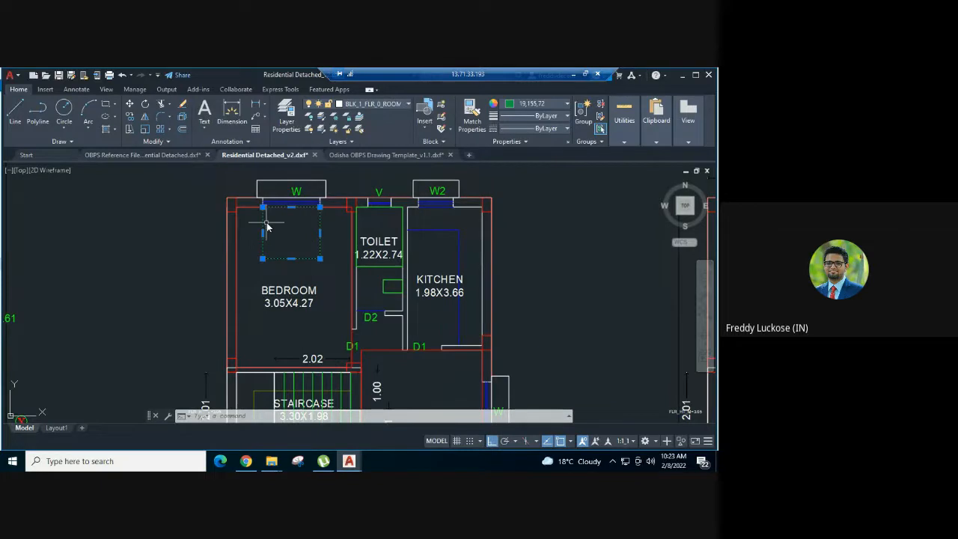
pyautogui.click(391, 105)
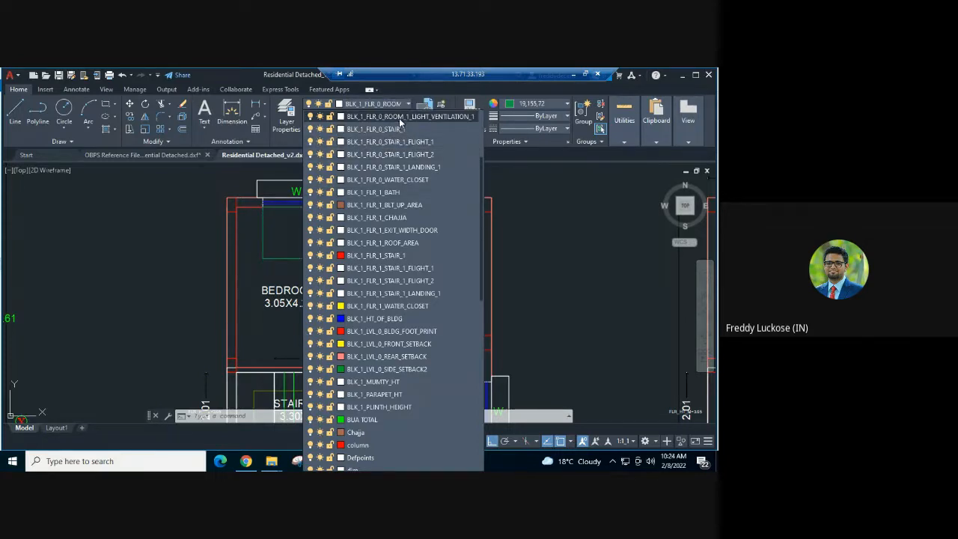
pyautogui.click(268, 227)
pyautogui.press('Escape')
pyautogui.scroll(-2, 275, 221)
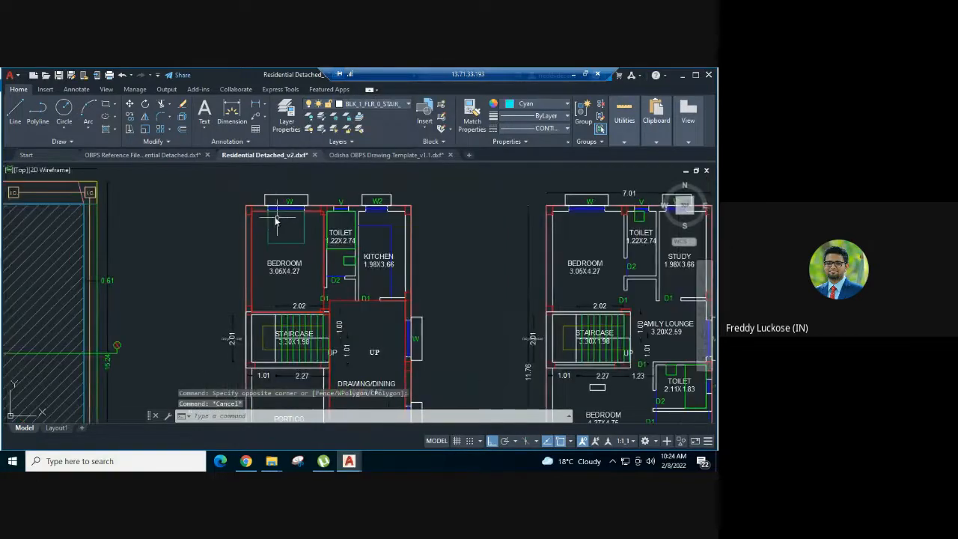
pyautogui.moveTo(275, 221); pyautogui.dragTo(253, 172, button='middle')
pyautogui.scroll(-3, 329, 298)
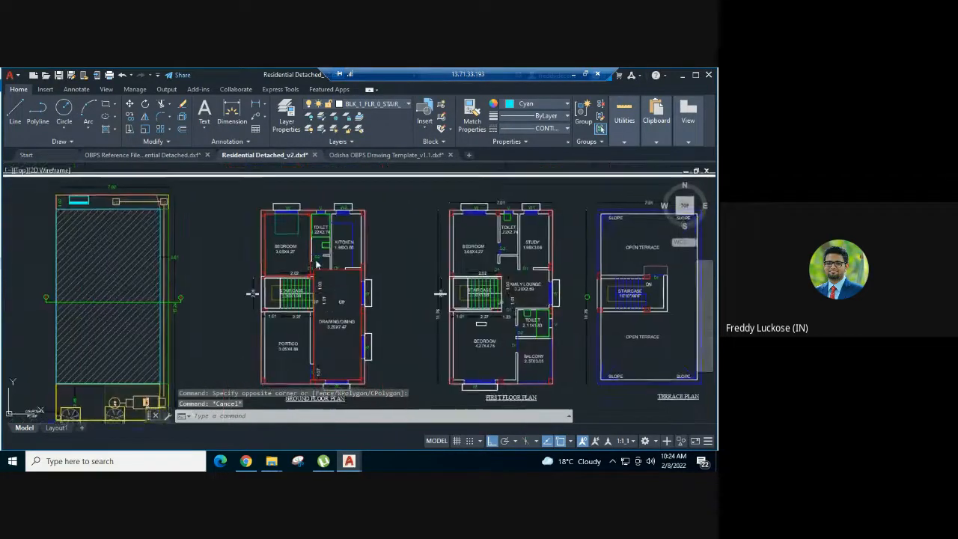
pyautogui.scroll(3, 345, 244)
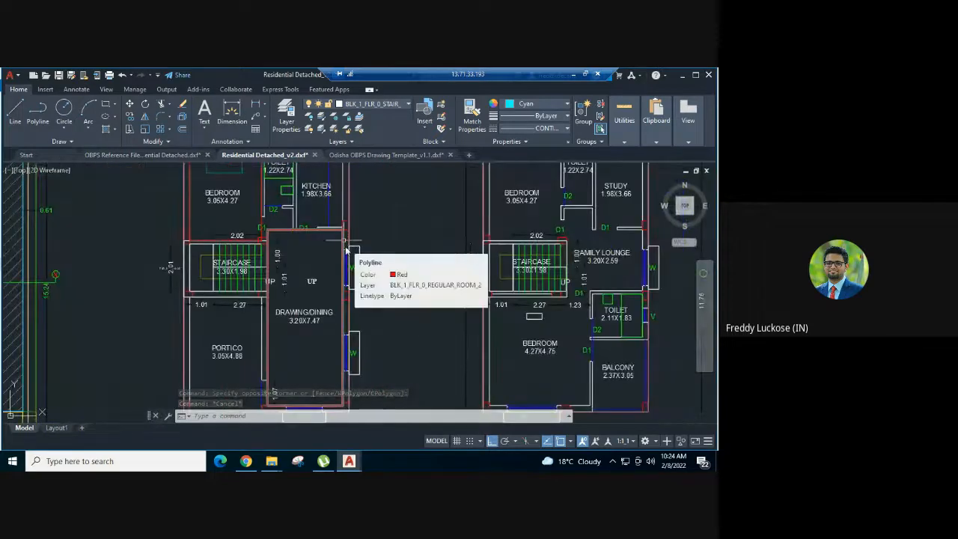
pyautogui.moveTo(278, 243); pyautogui.dragTo(308, 304, button='middle')
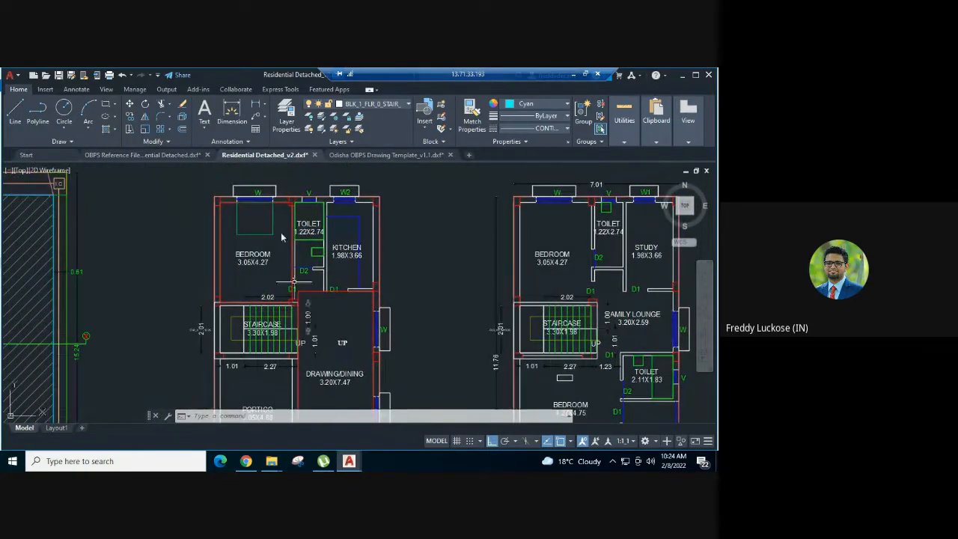
pyautogui.click(277, 215)
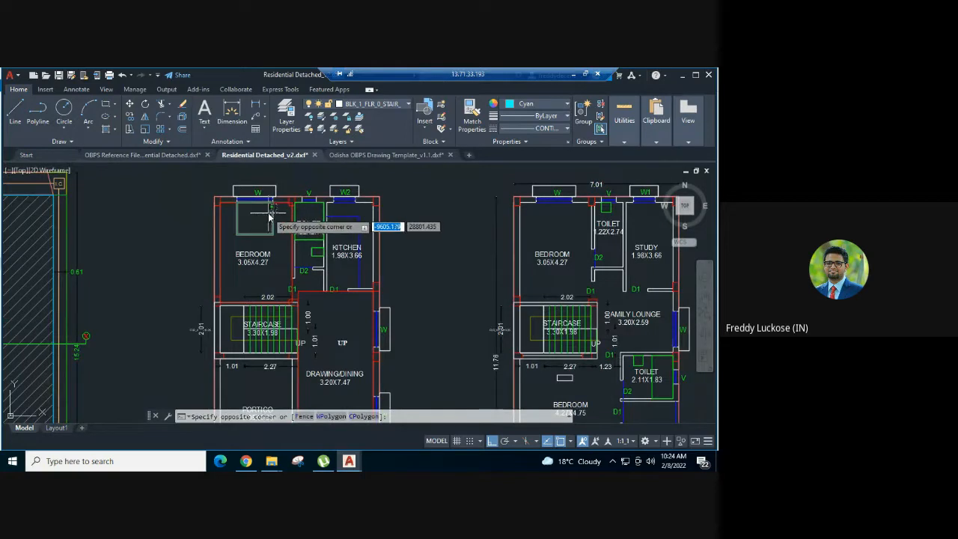
pyautogui.press('Escape')
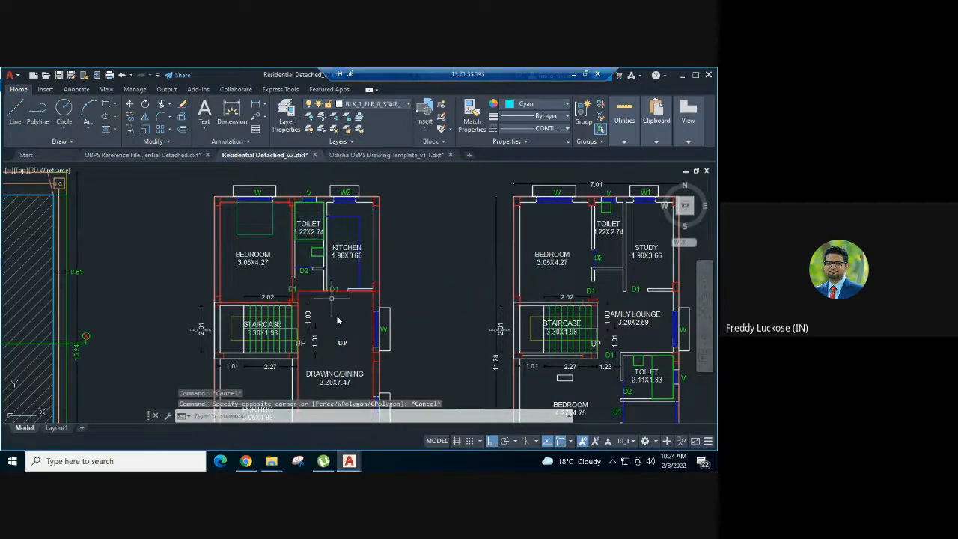
# Draw a rectangular polyline in the ground floor drawing/dining room, as wide as the upper side window W's opening and 1.37 deep into the room
pyautogui.scroll(2, 338, 318)
pyautogui.moveTo(338, 318); pyautogui.dragTo(318, 243, button='middle')
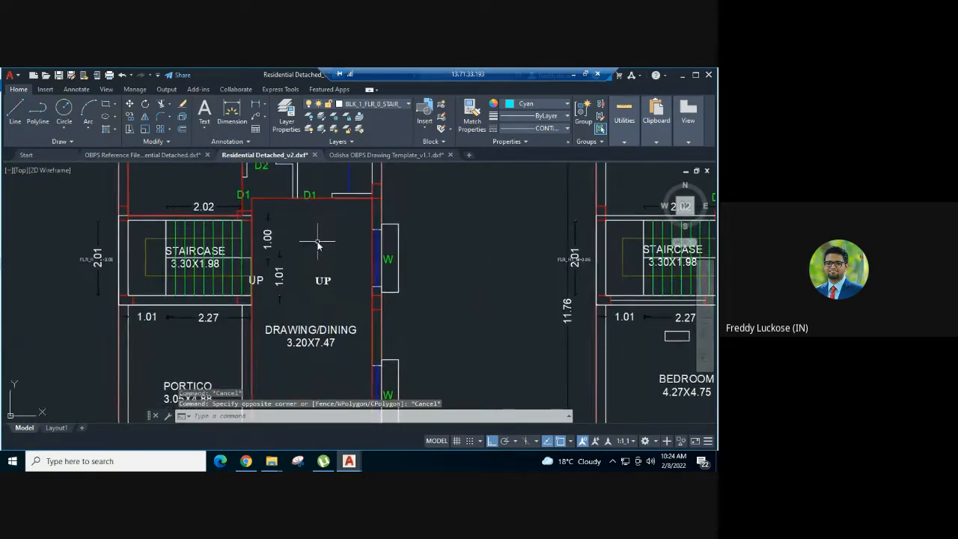
pyautogui.write('l')
pyautogui.press('Return')
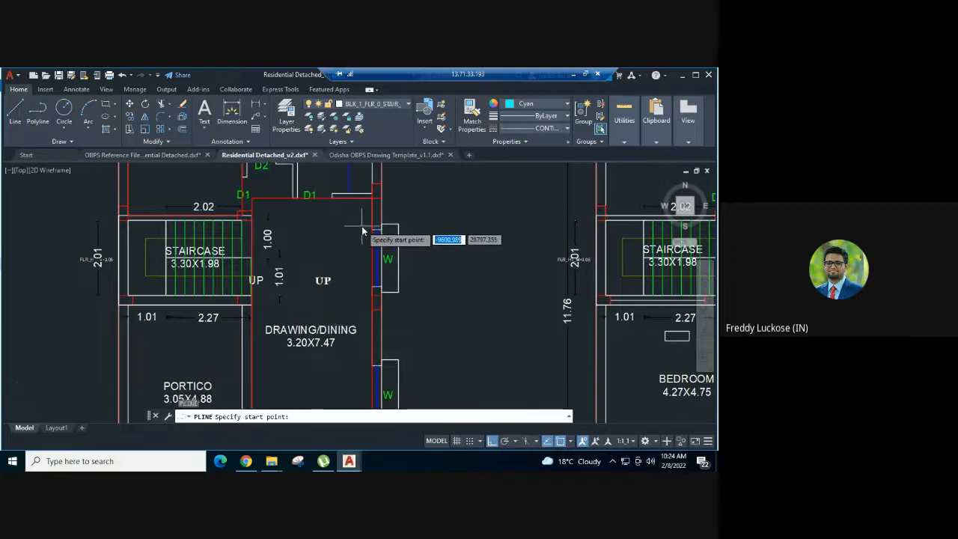
pyautogui.scroll(3, 367, 224)
pyautogui.click(385, 378)
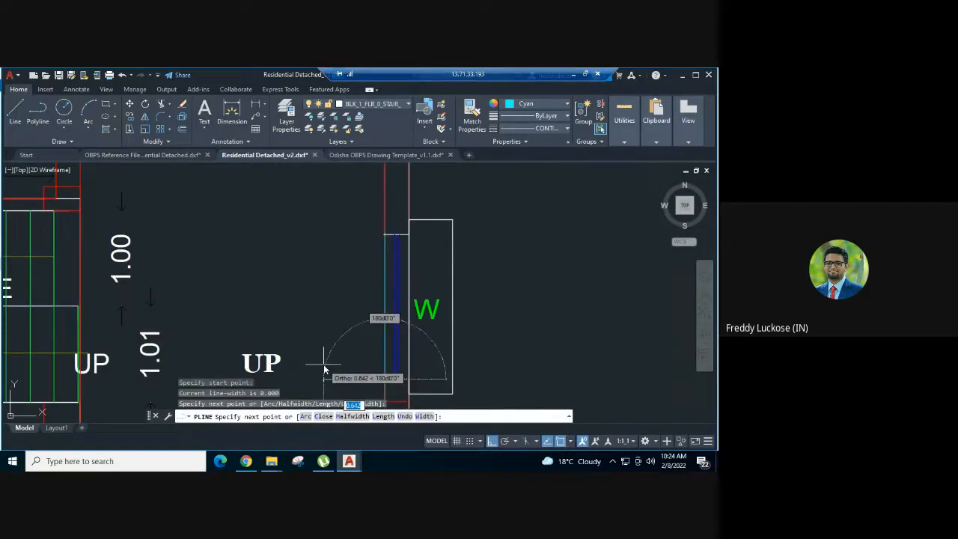
pyautogui.write('1.37')
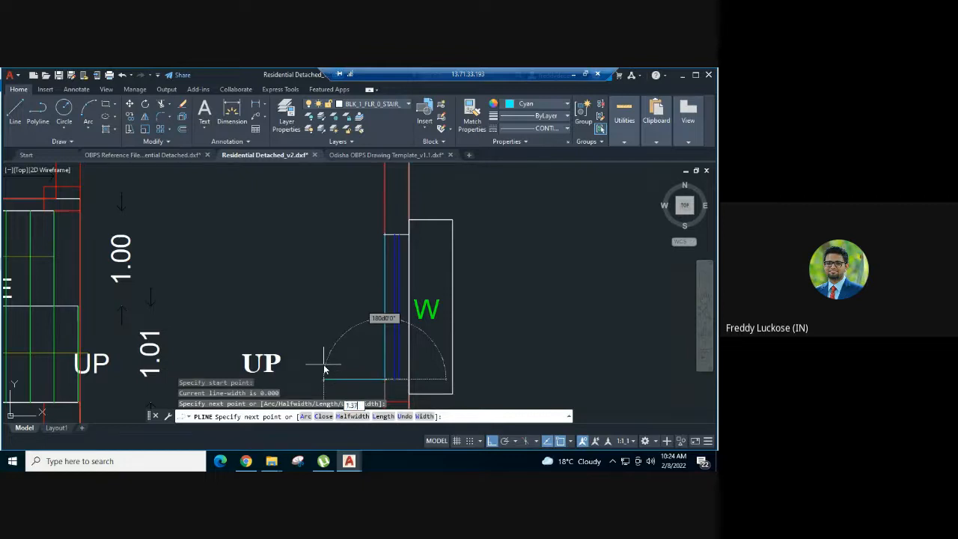
pyautogui.press('Return')
pyautogui.scroll(-2, 232, 219)
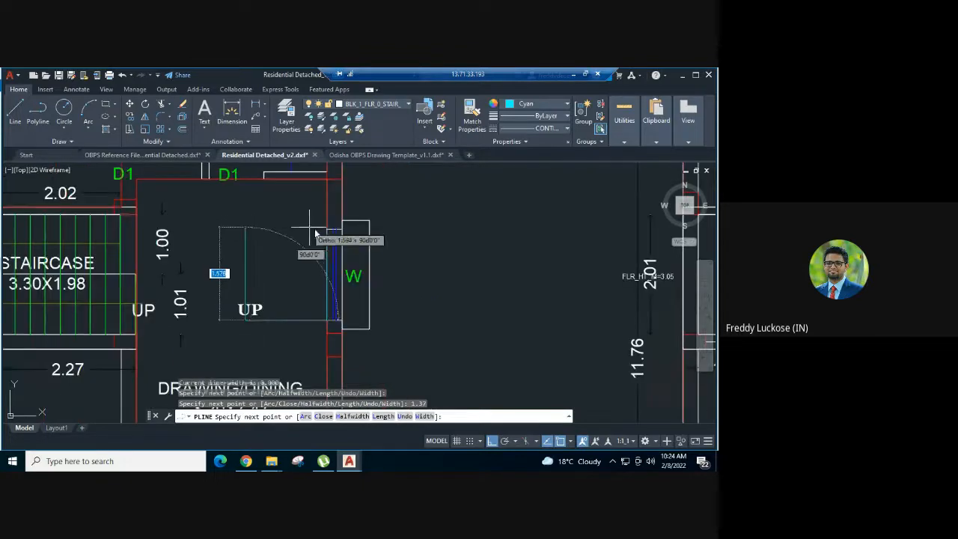
pyautogui.click(251, 229)
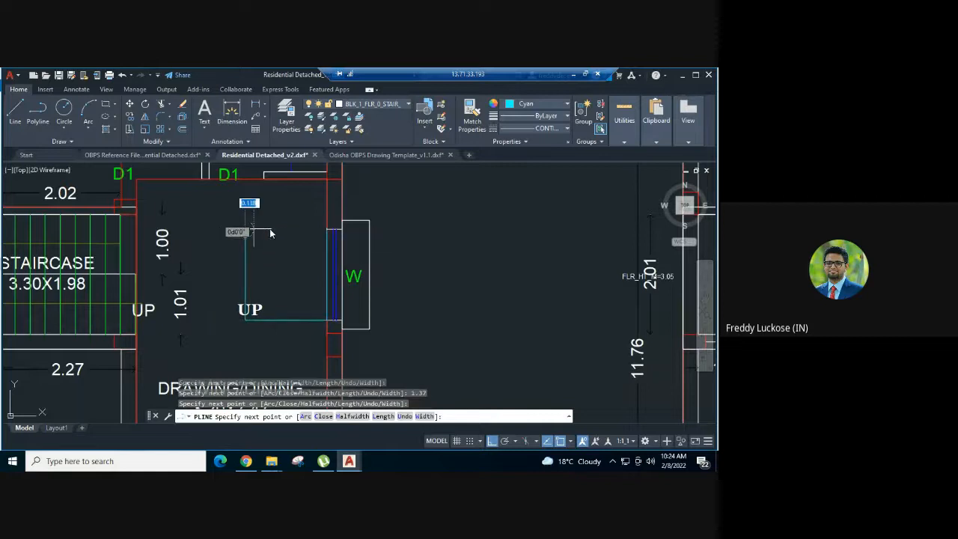
pyautogui.press('Escape')
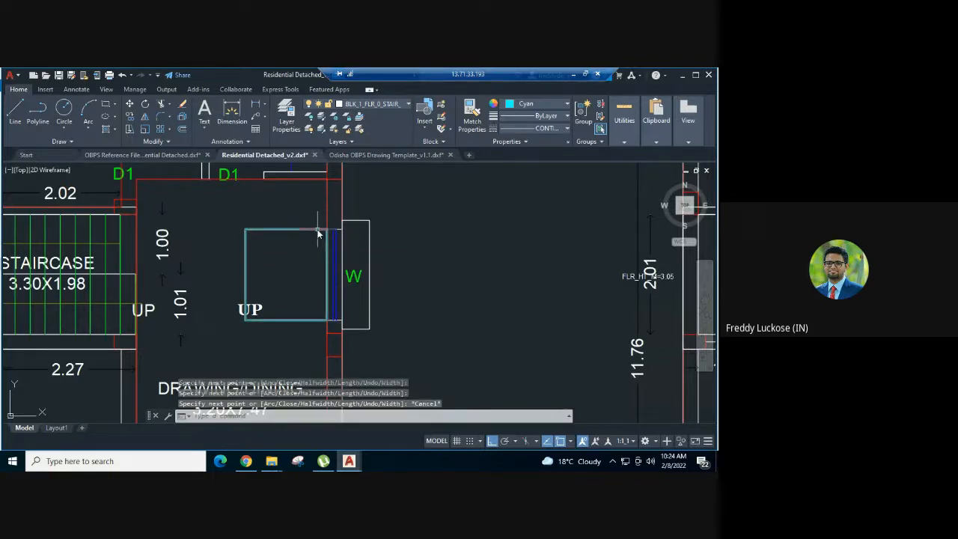
# Close the drawing/dining room's new window polyline with the polyline edit command's Close option
pyautogui.click(319, 229)
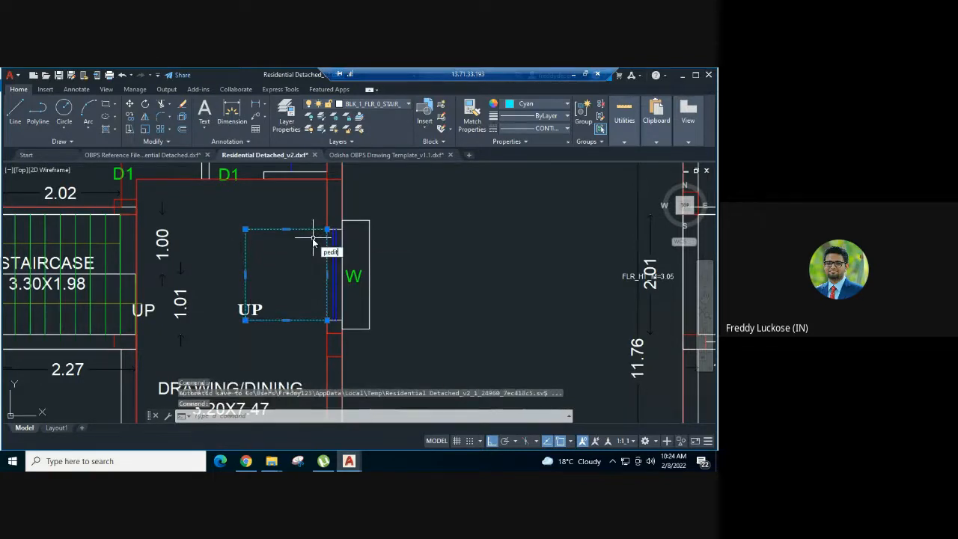
pyautogui.press('Return')
pyautogui.press('Escape')
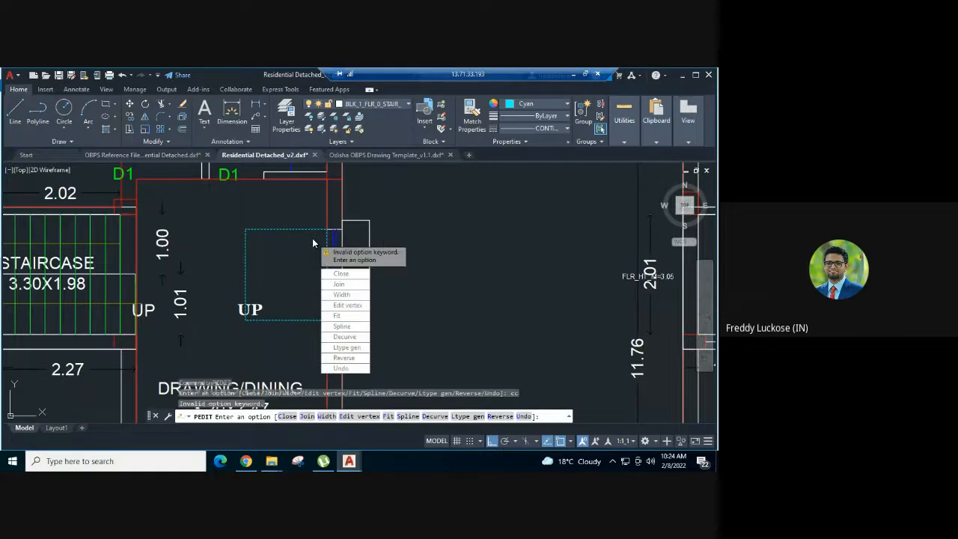
pyautogui.click(283, 203)
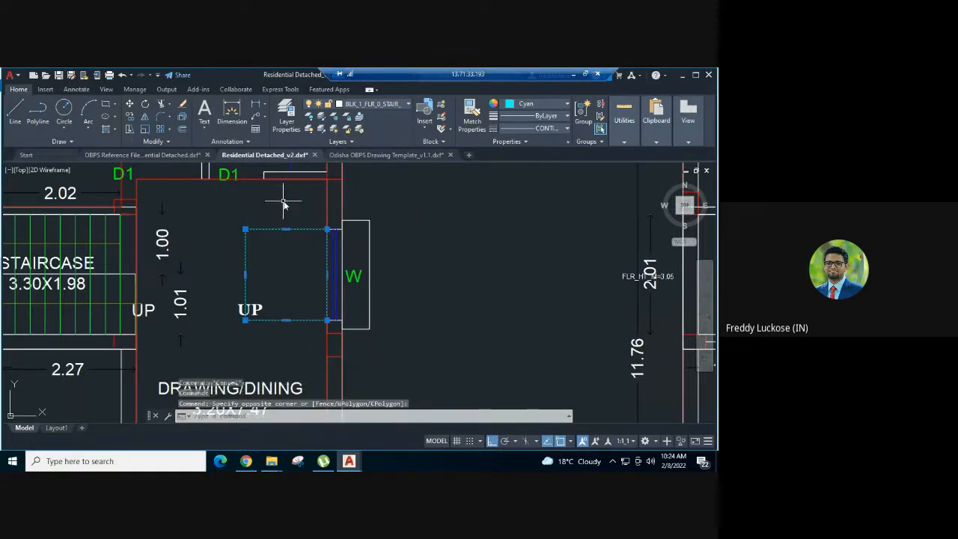
pyautogui.press('Return')
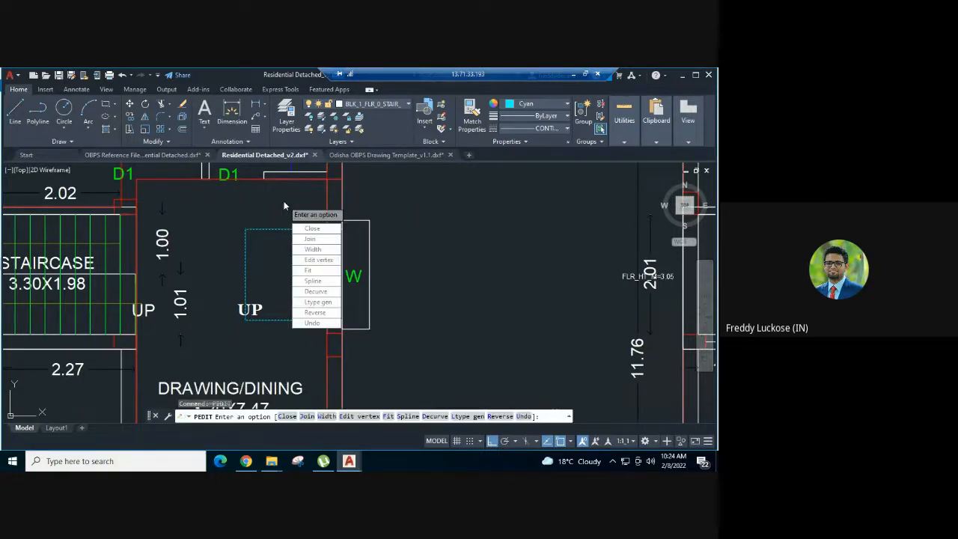
pyautogui.write('c')
pyautogui.press('Return')
pyautogui.press('Escape')
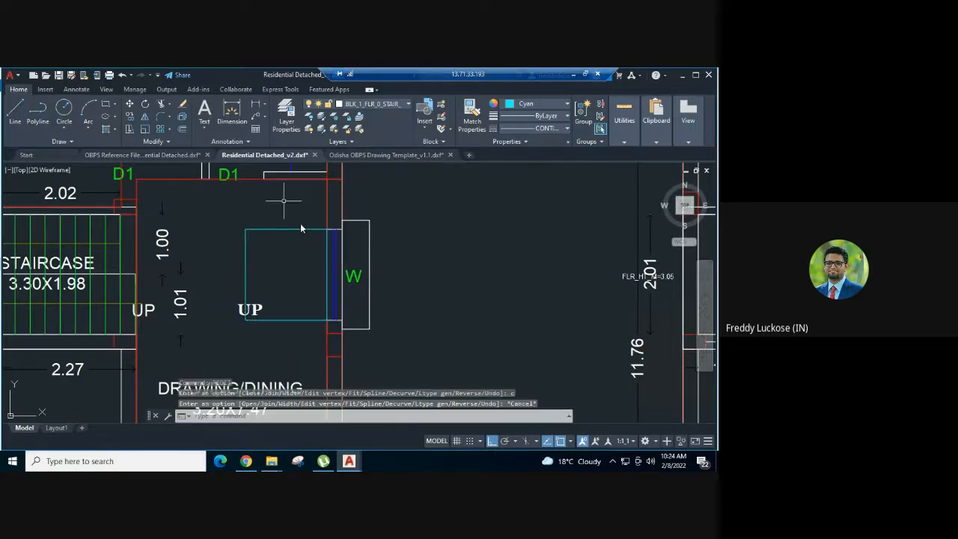
# Copy the closed window polyline from its upper wall-side corner to the matching corner of the lower window W on the same wall
pyautogui.click(297, 230)
pyautogui.scroll(-3, 297, 232)
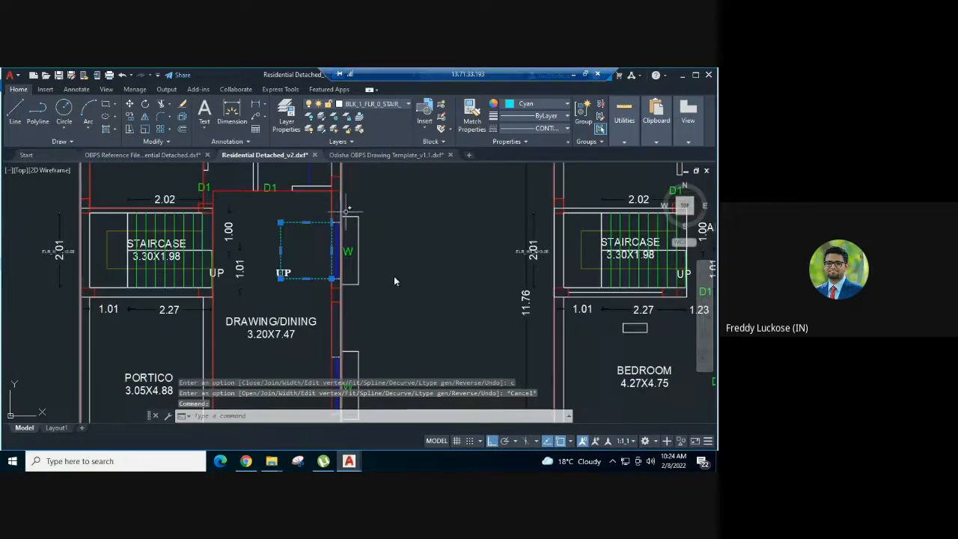
pyautogui.moveTo(393, 278)
pyautogui.mouseDown(button='middle')
pyautogui.moveTo(380, 195)
pyautogui.moveTo(374, 250)
pyautogui.mouseUp(button='middle')
pyautogui.write('co')
pyautogui.press('Return')
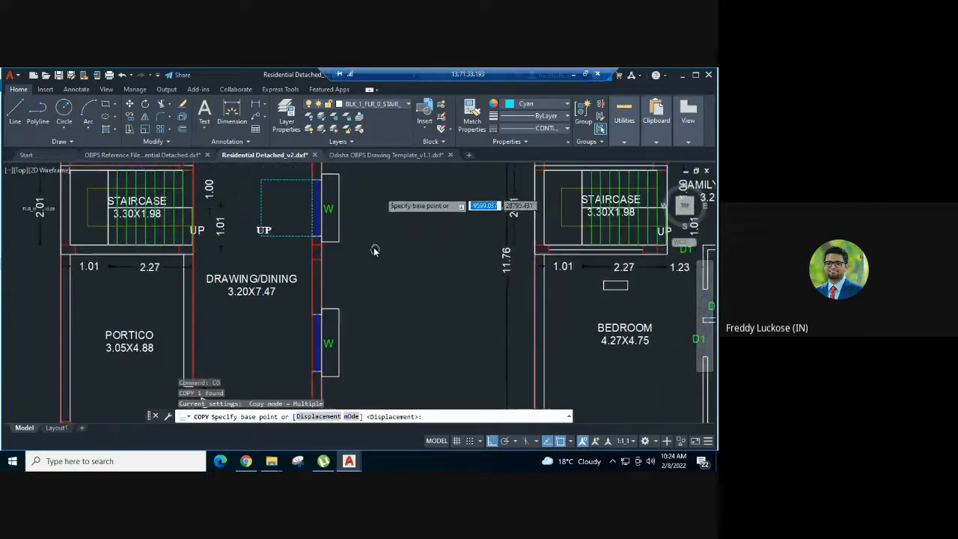
pyautogui.click(313, 181)
pyautogui.scroll(2, 312, 314)
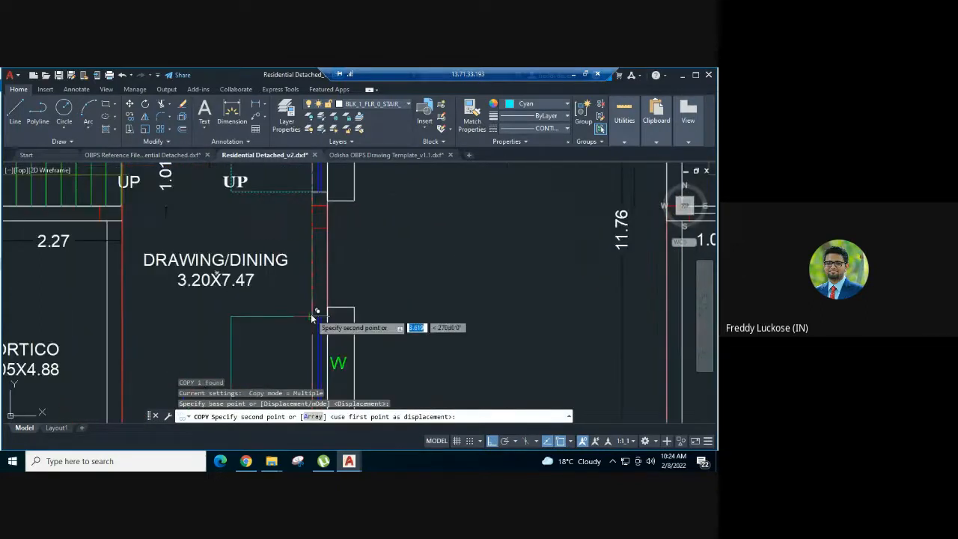
pyautogui.click(313, 316)
# Place another copy of the window polyline in the empty area below the ground floor plan and end the copying
pyautogui.scroll(-2, 322, 252)
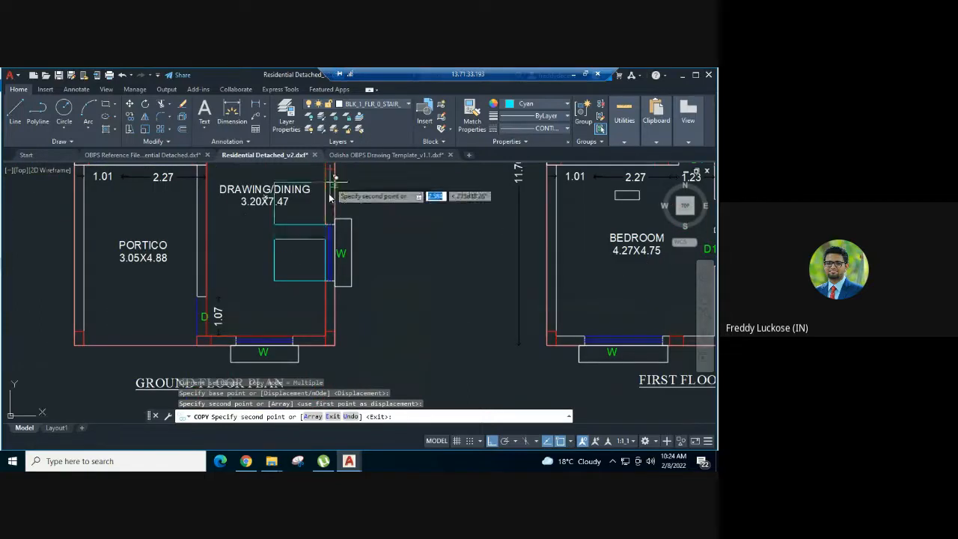
pyautogui.moveTo(380, 310); pyautogui.dragTo(378, 179, button='middle')
pyautogui.click(373, 273)
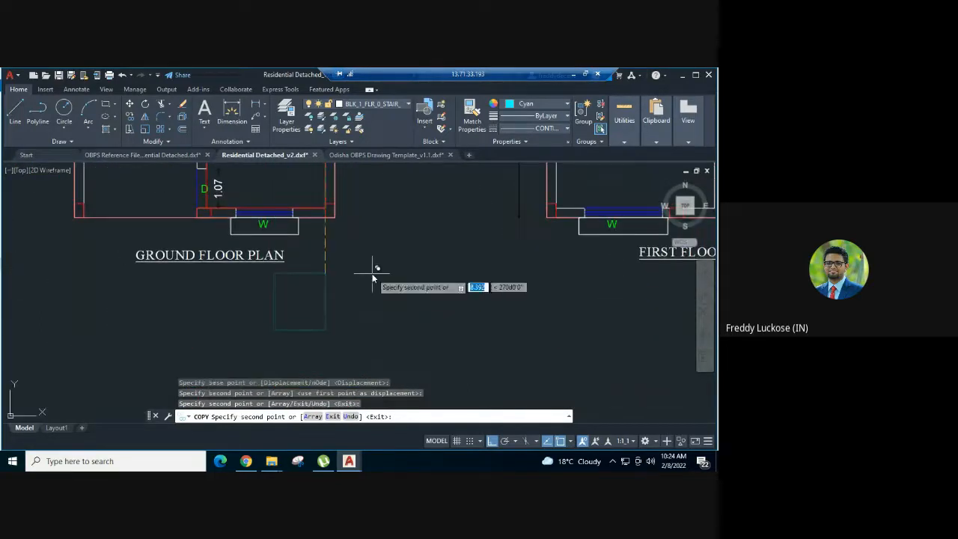
pyautogui.press('Escape')
# Rotate the copy below the ground floor plan 90 degrees clockwise about the midpoint of its right edge
pyautogui.click(354, 277)
pyautogui.click(324, 295)
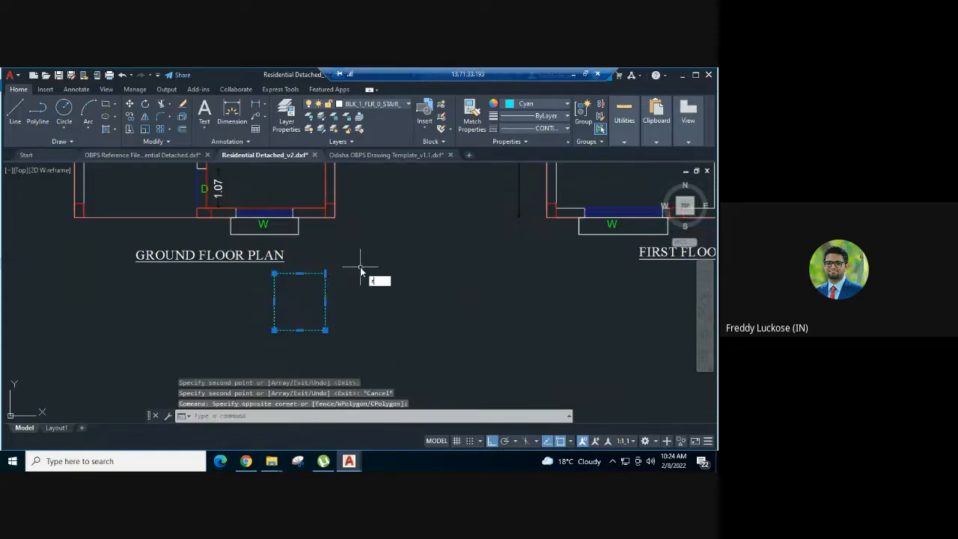
pyautogui.write('o')
pyautogui.press('Return')
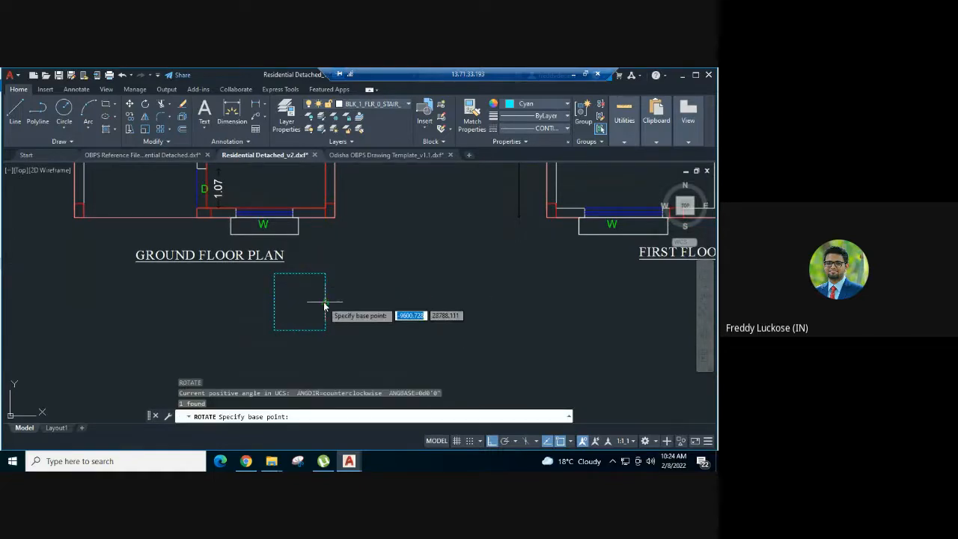
pyautogui.click(325, 304)
pyautogui.click(312, 332)
# Move the rotated window polyline from its lower-left corner to the left end of the window in the drawing/dining room's bottom wall
pyautogui.click(315, 327)
pyautogui.click(296, 285)
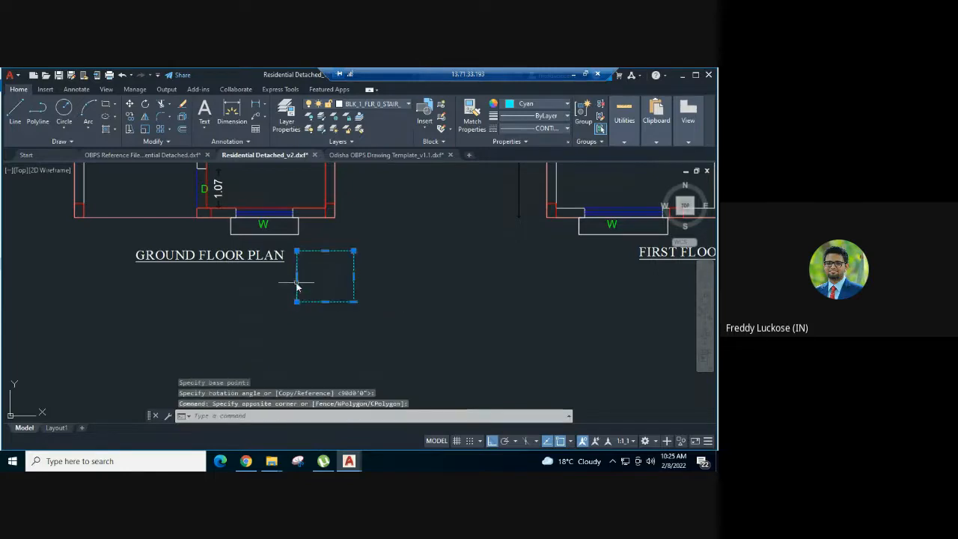
pyautogui.write('m')
pyautogui.press('Return')
pyautogui.click(296, 302)
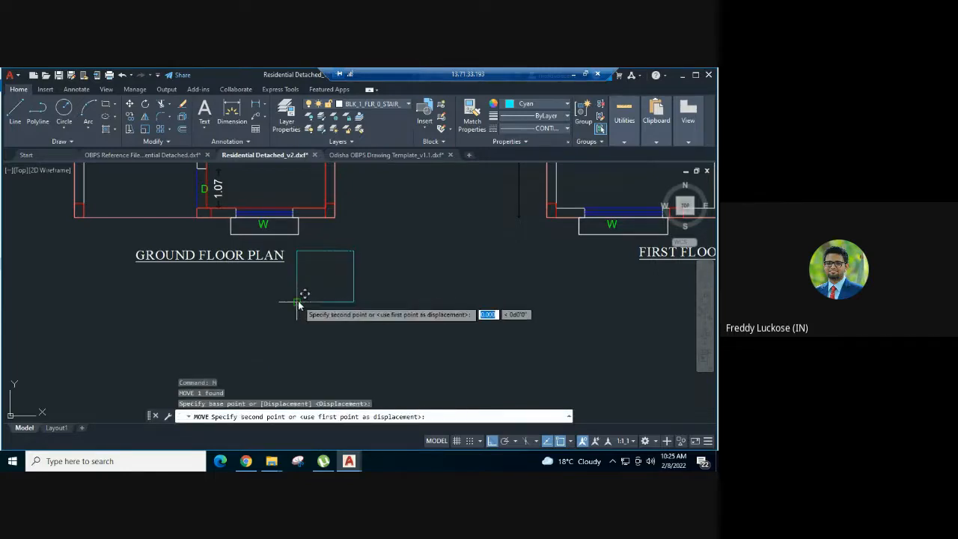
pyautogui.scroll(3, 236, 212)
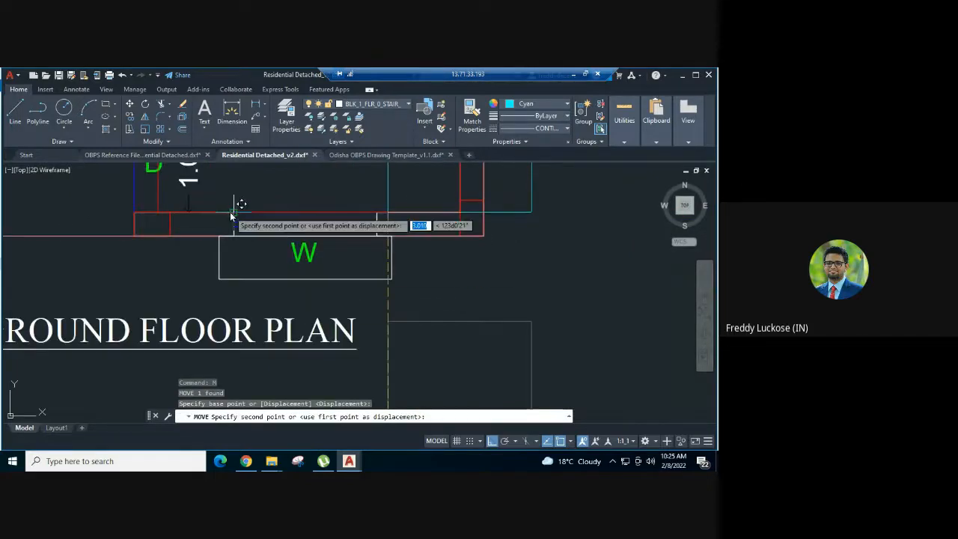
pyautogui.click(258, 206)
pyautogui.scroll(-4, 341, 274)
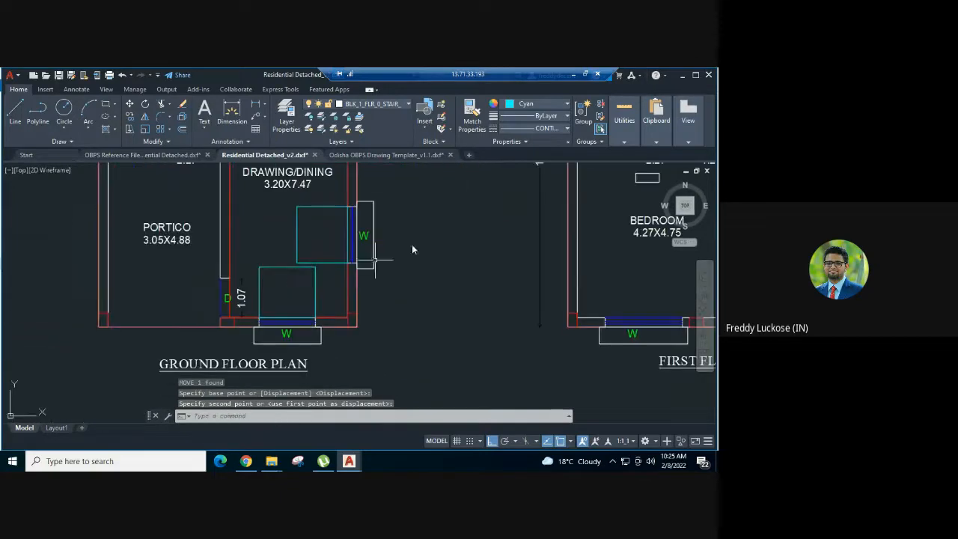
pyautogui.scroll(-2, 417, 286)
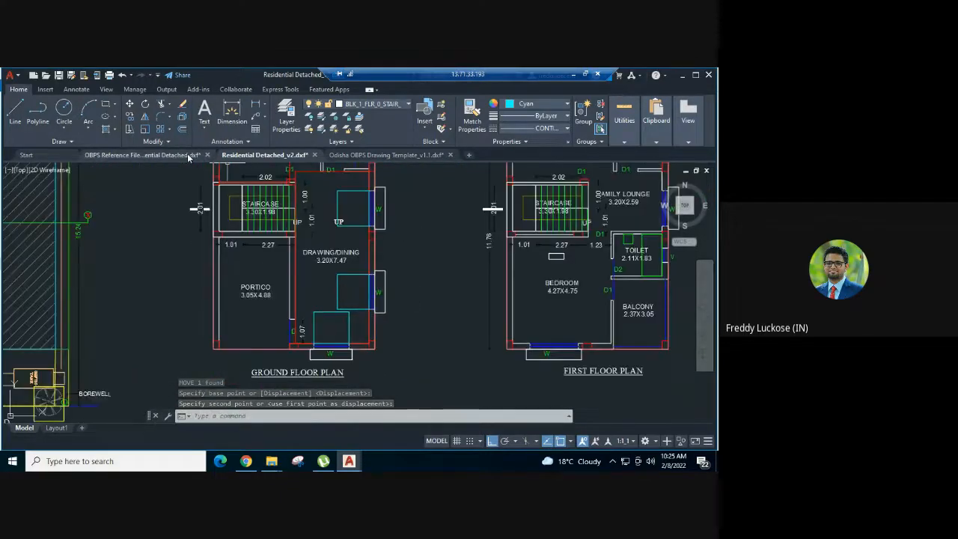
# Copy the template's second sample rectangle in the first column of the RGB 19,155,72 row into Residential Detached_v2, beside the ground floor plan
pyautogui.click(378, 155)
pyautogui.press('Escape')
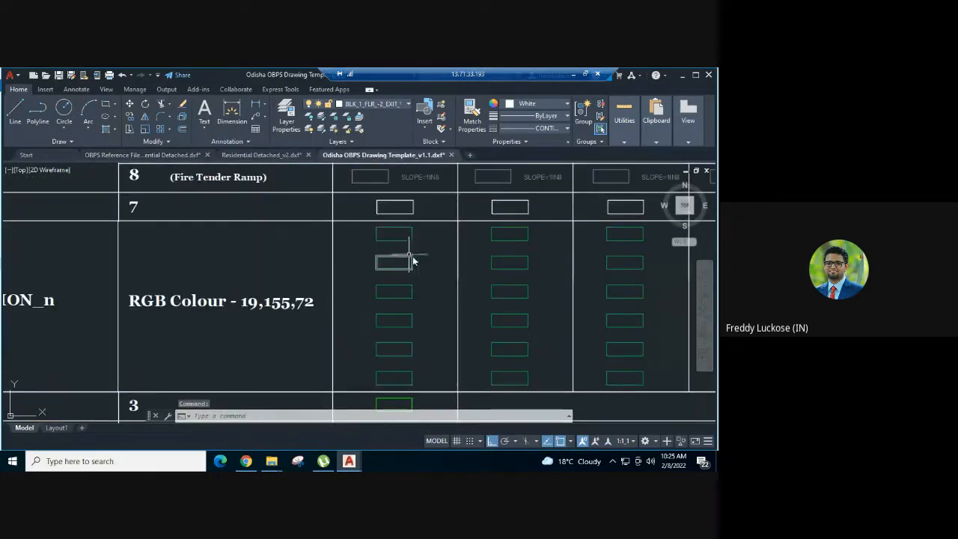
pyautogui.click(422, 254)
pyautogui.click(387, 265)
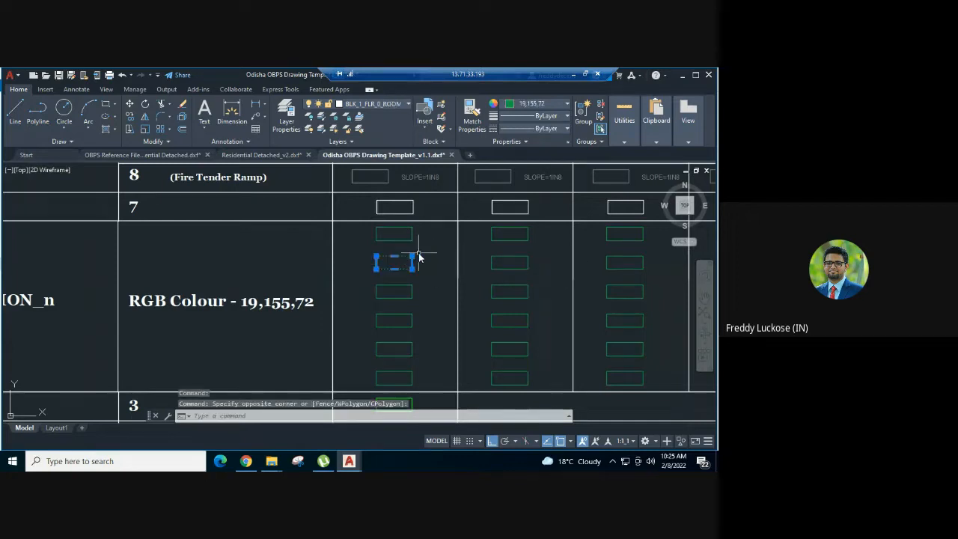
pyautogui.hotkey('ctrl', 'c')
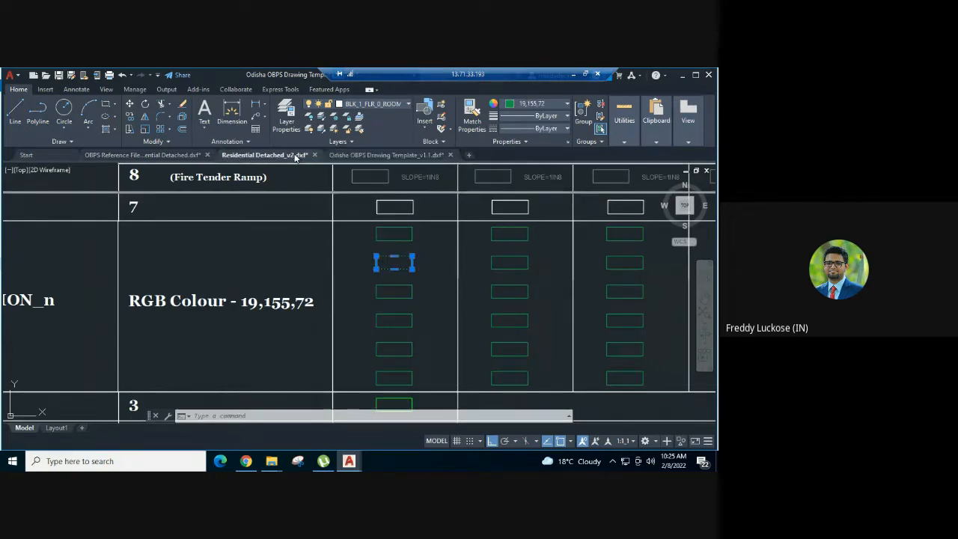
pyautogui.click(261, 155)
pyautogui.hotkey('ctrl', 'v')
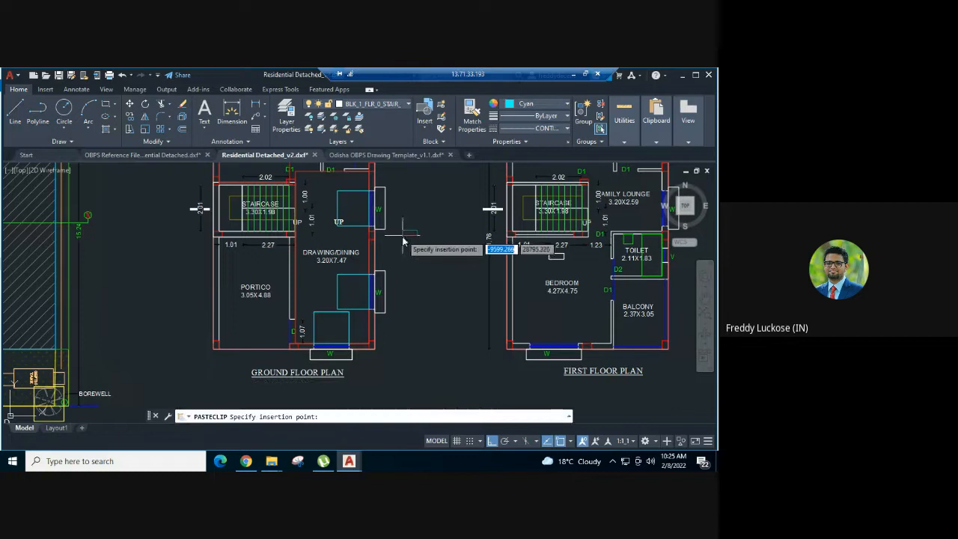
pyautogui.click(413, 229)
# Check the pasted sample rectangle's light-ventilation layer and match its properties onto the drawing/dining room's upper window polyline
pyautogui.click(409, 242)
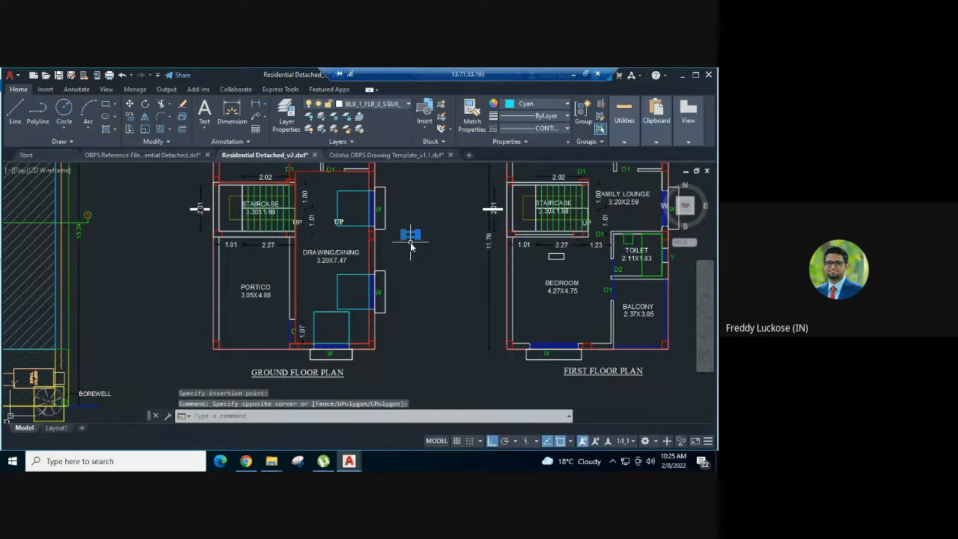
pyautogui.click(362, 104)
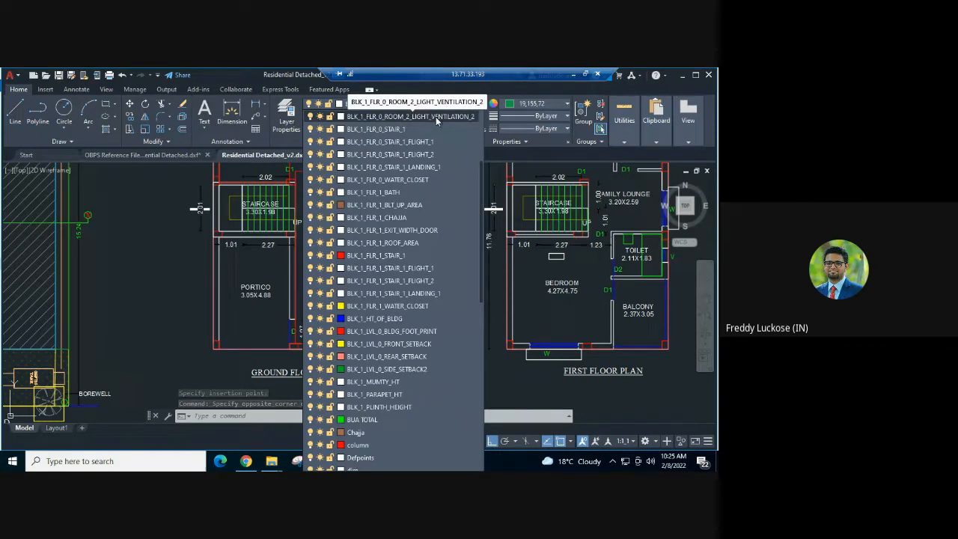
pyautogui.press('Escape')
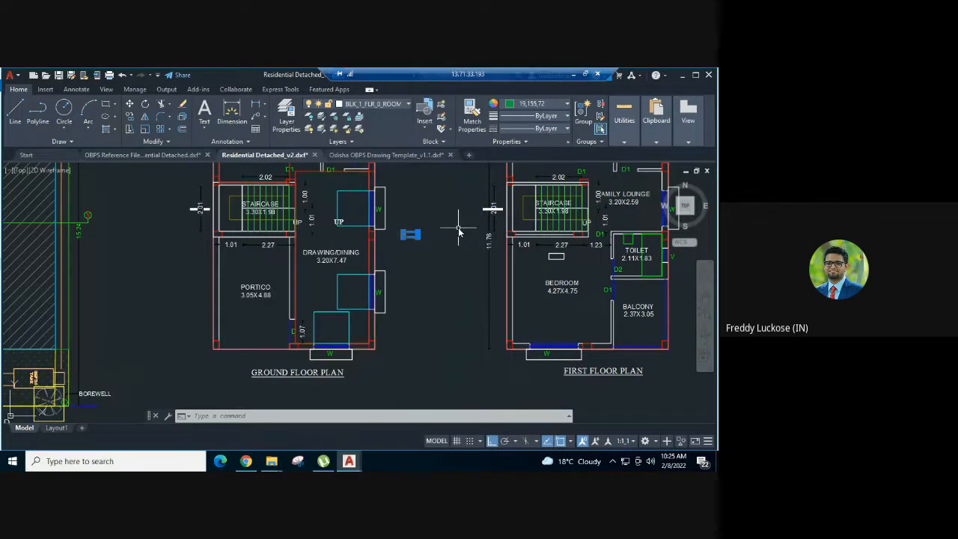
pyautogui.press('Return')
pyautogui.click(372, 224)
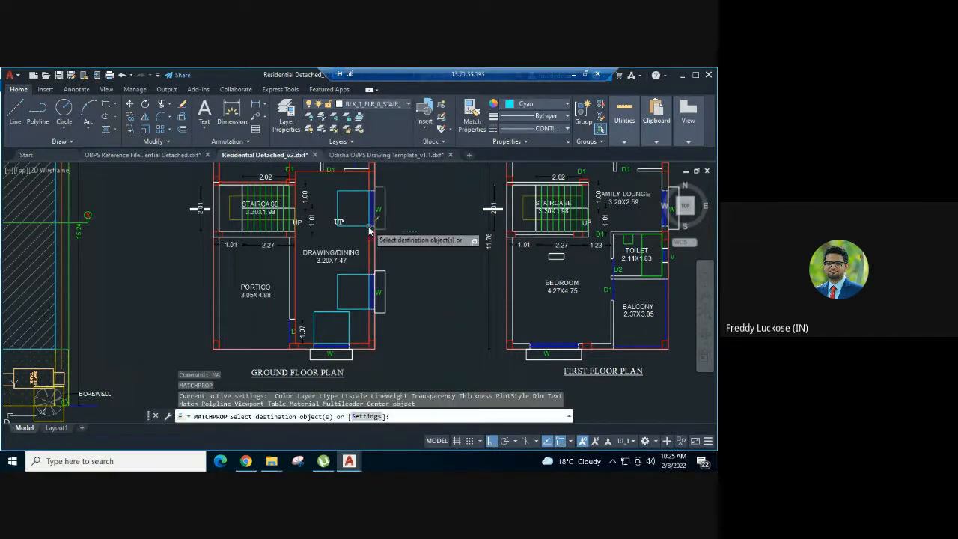
pyautogui.press('Escape')
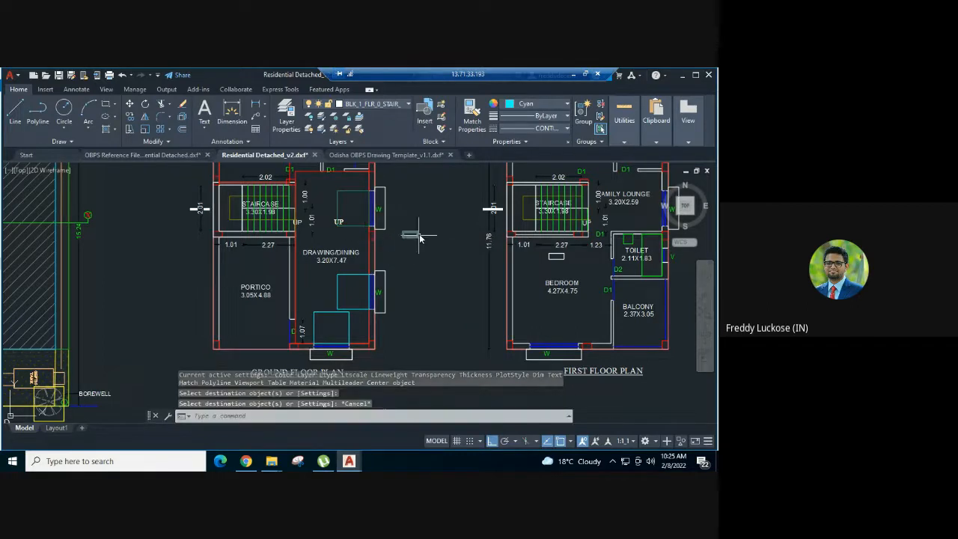
pyautogui.press('Escape')
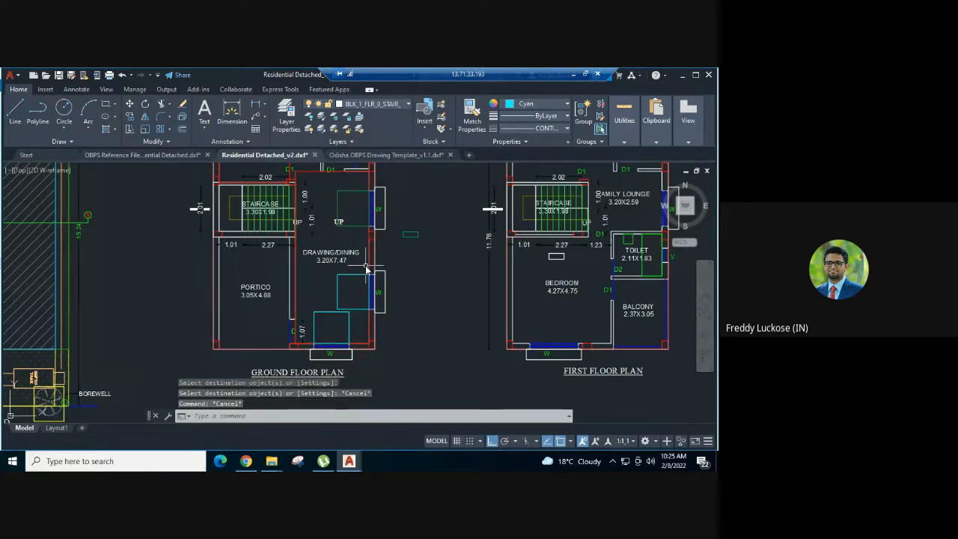
# Match the upper window polyline's properties onto the drawing/dining room's lower side-wall and bottom-wall window polylines
pyautogui.press('Return')
pyautogui.click(361, 226)
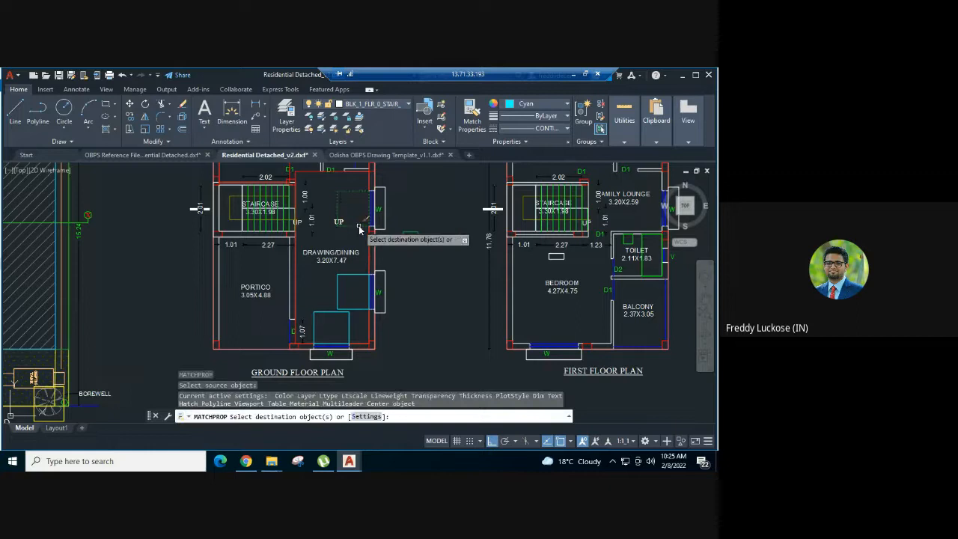
pyautogui.click(356, 277)
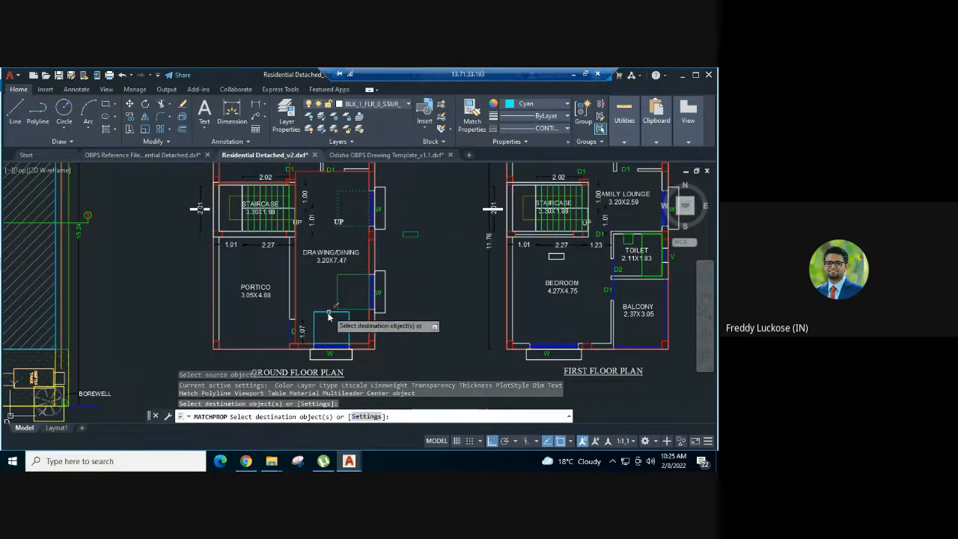
pyautogui.click(328, 312)
pyautogui.press('Escape')
# Delete the pasted sample rectangle beside the ground floor plan and check the layer of the upper window polyline
pyautogui.click(428, 252)
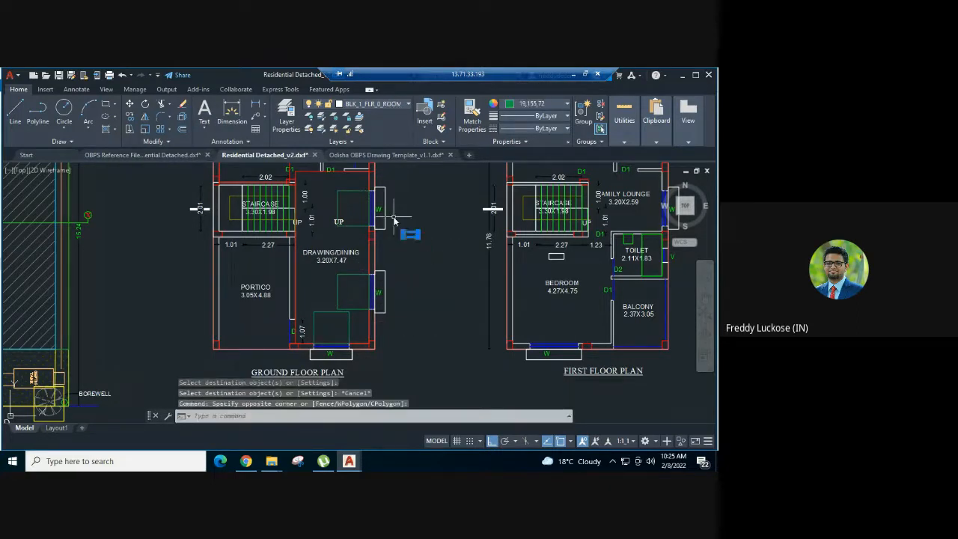
pyautogui.click(394, 220)
pyautogui.press('Delete')
pyautogui.click(368, 222)
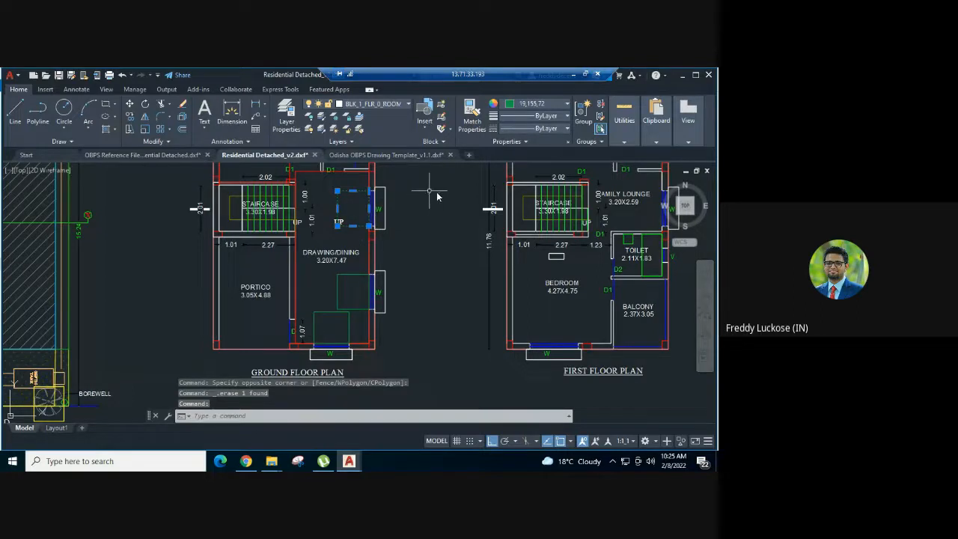
pyautogui.press('Escape')
# Save the drawing as Residential Detached_v3 in AutoCAD 2018 DXF format in the 05 Practice Files folder
pyautogui.scroll(-4, 438, 197)
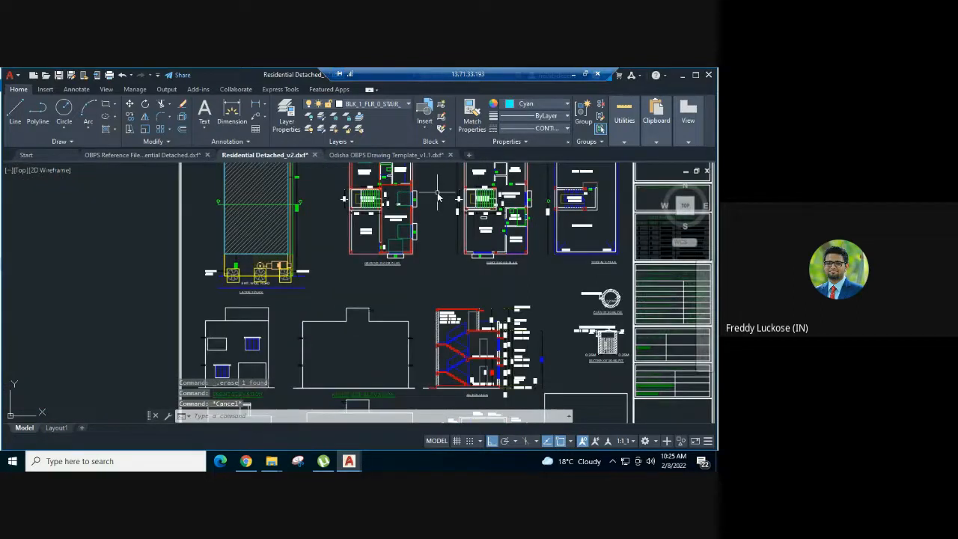
pyautogui.moveTo(440, 197); pyautogui.dragTo(406, 252, button='middle')
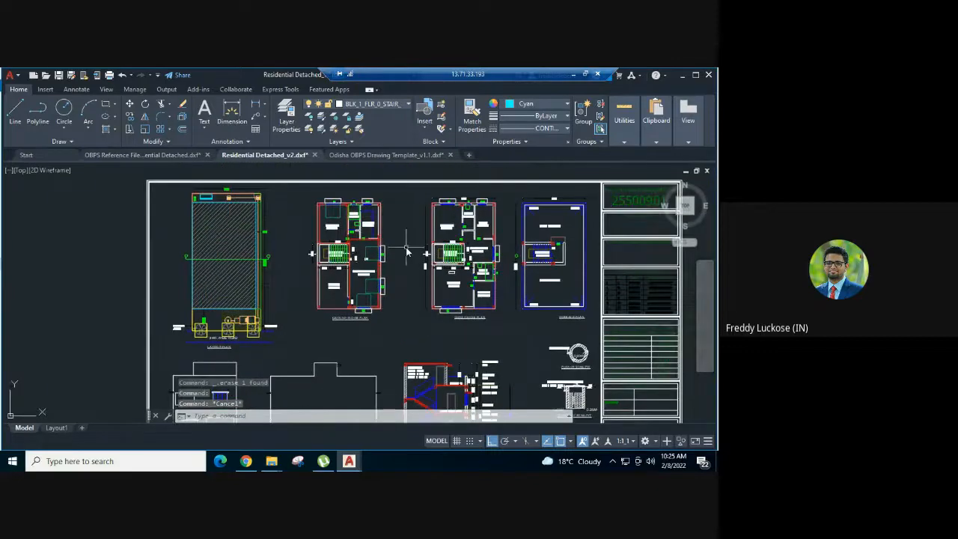
pyautogui.scroll(-1, 423, 253)
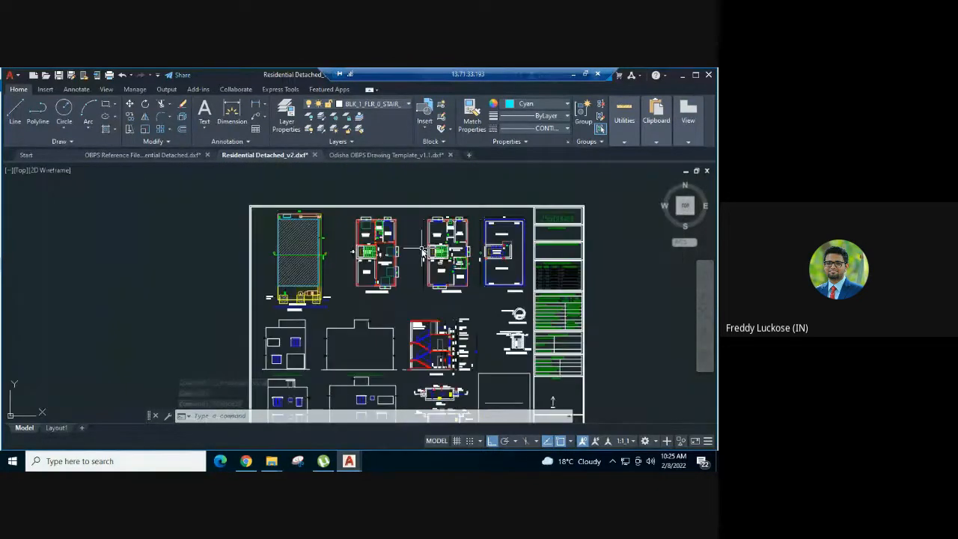
pyautogui.click(15, 76)
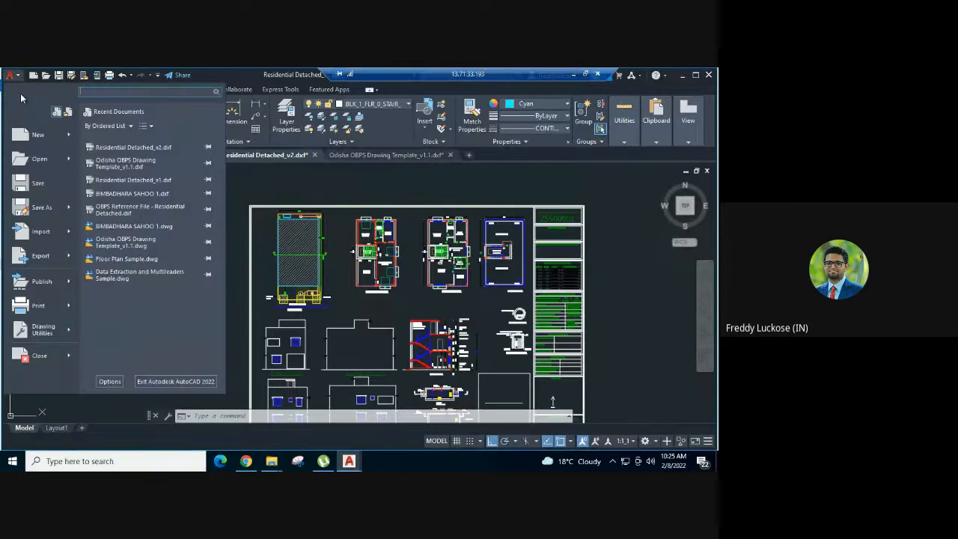
pyautogui.click(30, 208)
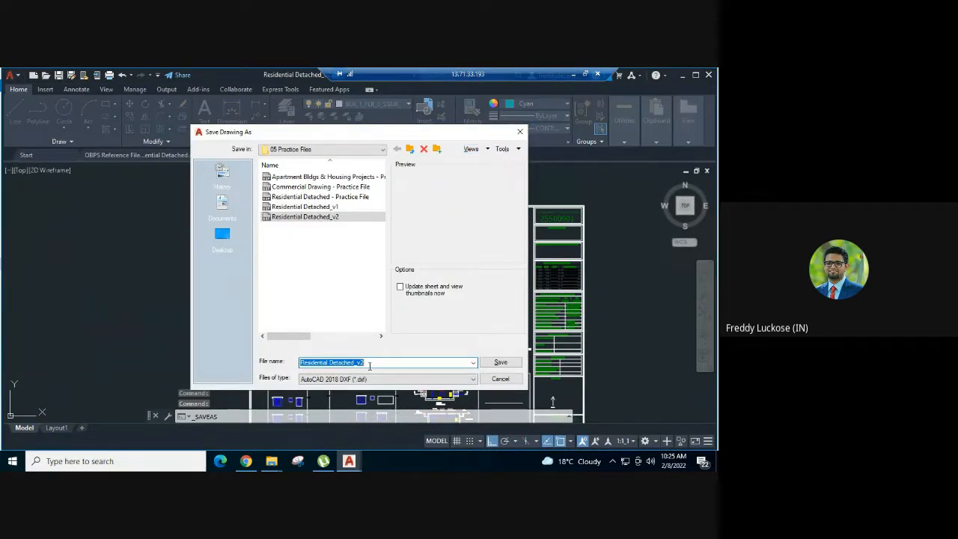
pyautogui.click(503, 363)
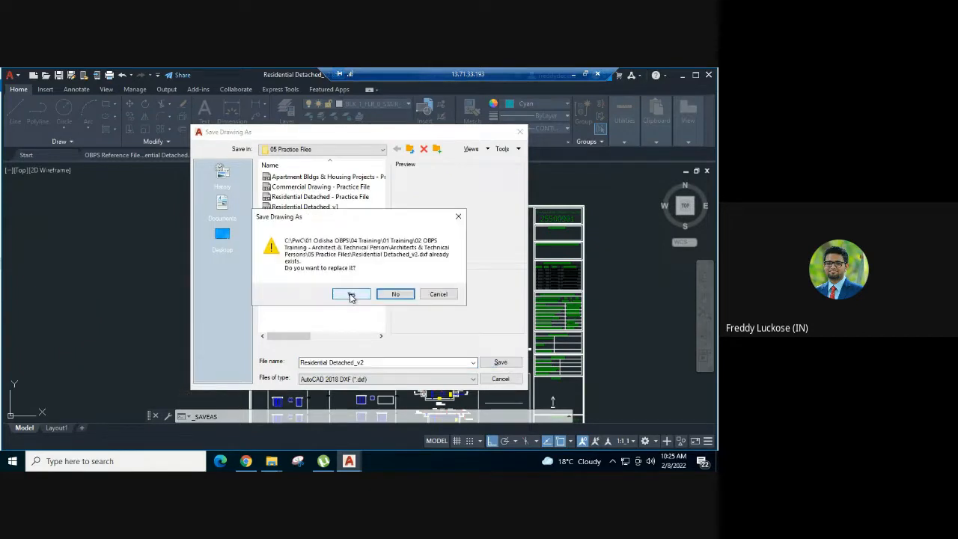
pyautogui.click(438, 294)
pyautogui.click(372, 360)
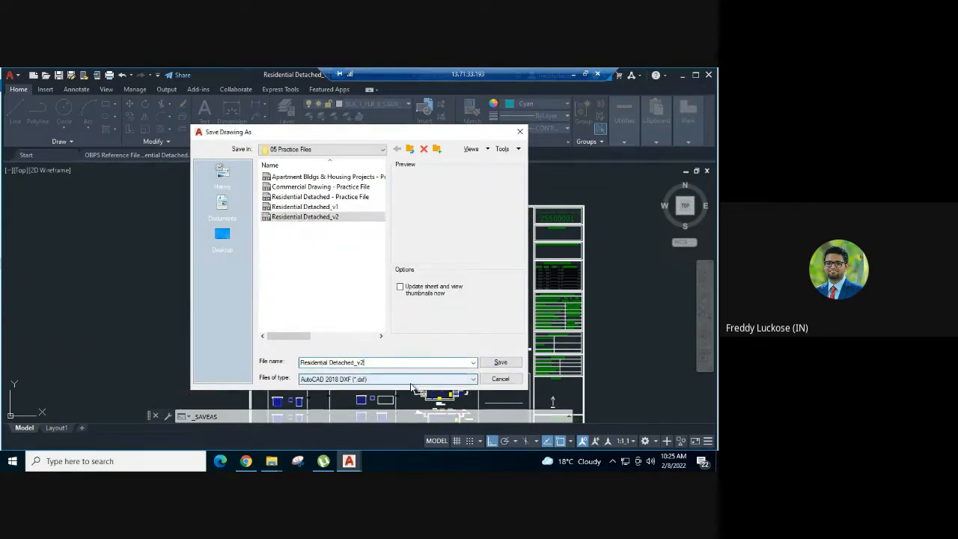
pyautogui.write('3')
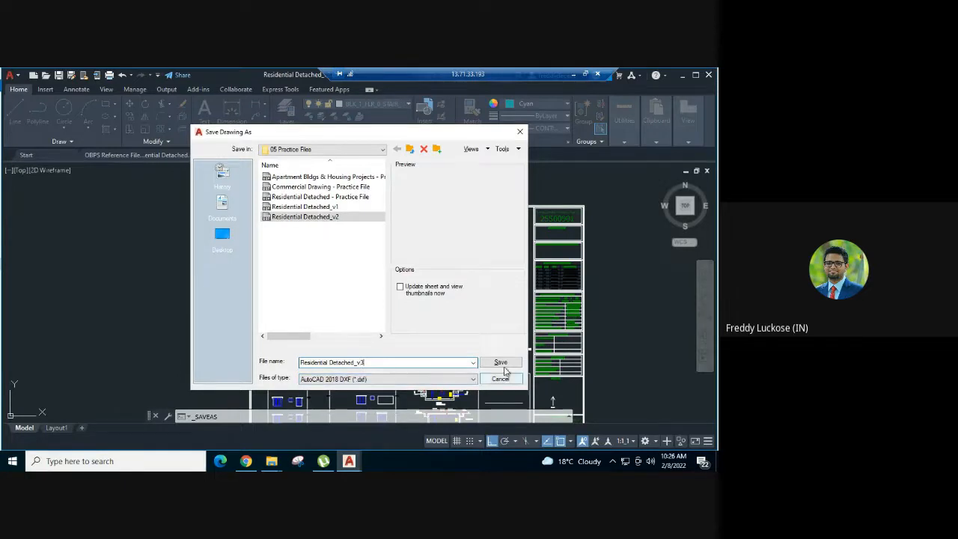
pyautogui.click(500, 362)
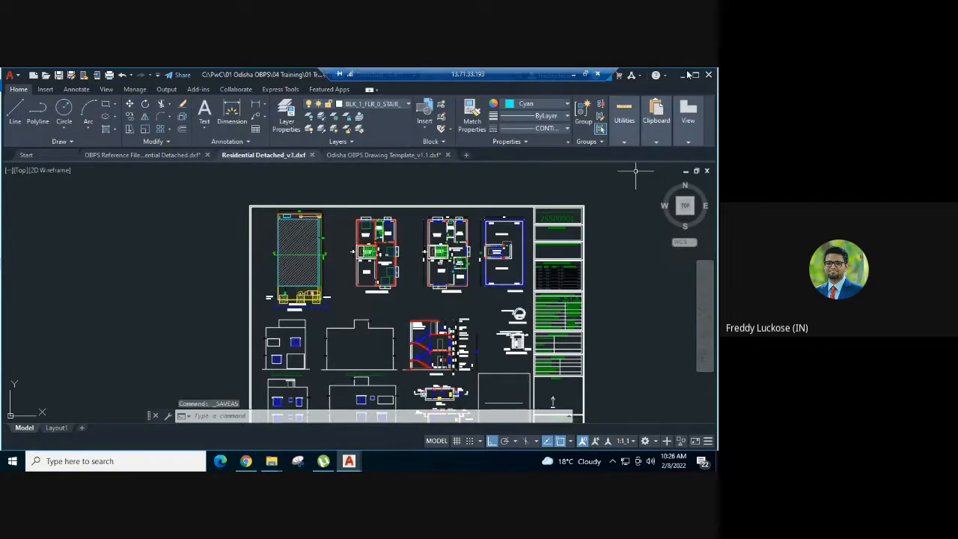
# Switch to File Explorer and copy Residential Detached_v3 from the remote 05 Practice Files folder into the local Documents folder
pyautogui.click(684, 75)
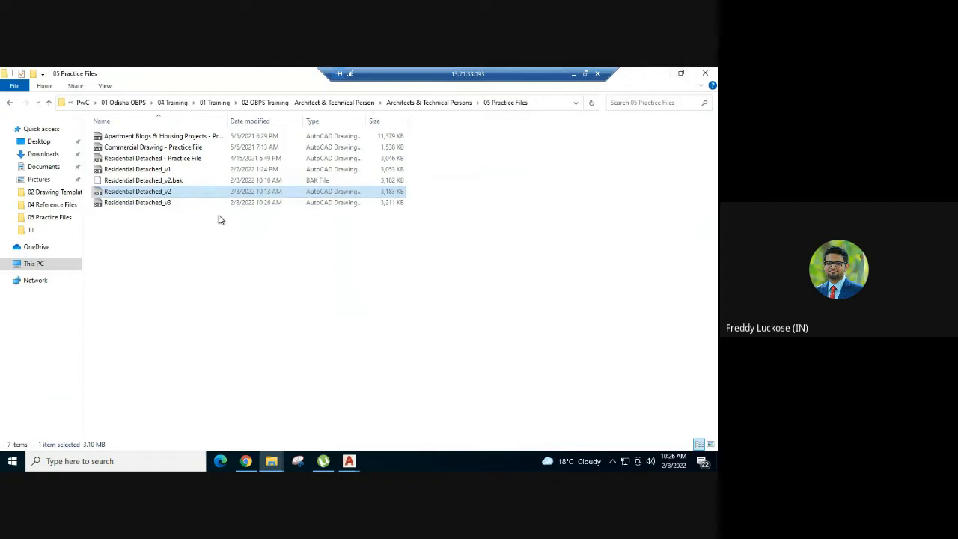
pyautogui.click(187, 204)
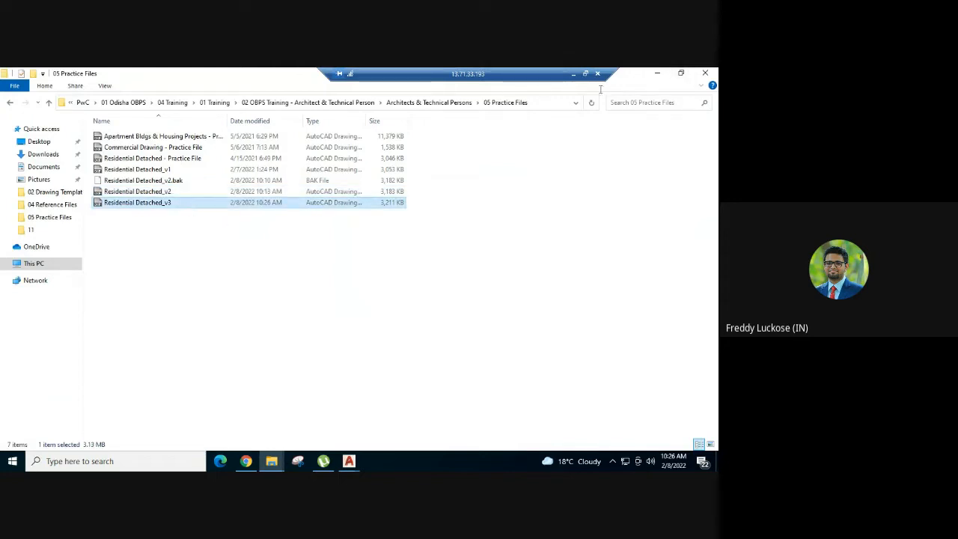
pyautogui.click(574, 73)
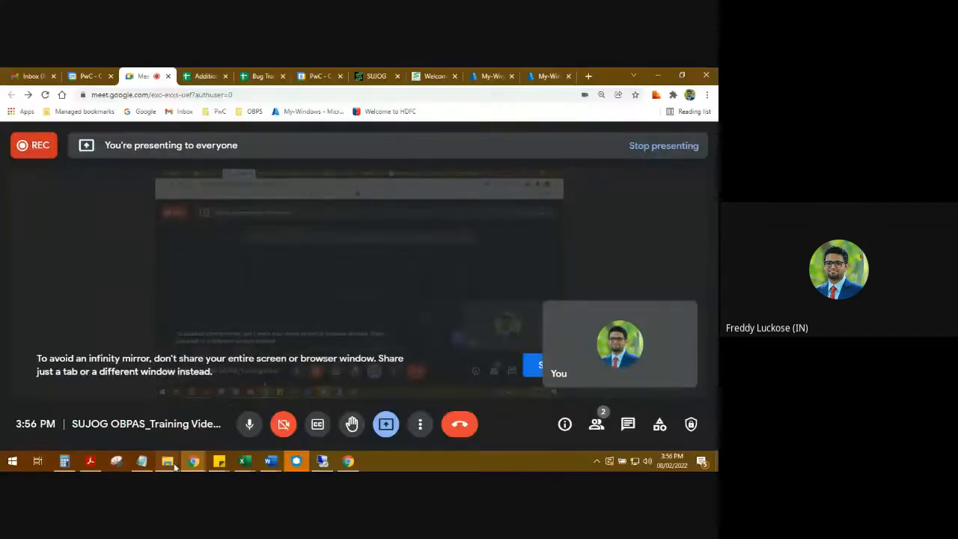
pyautogui.moveTo(168, 460)
pyautogui.click(217, 425)
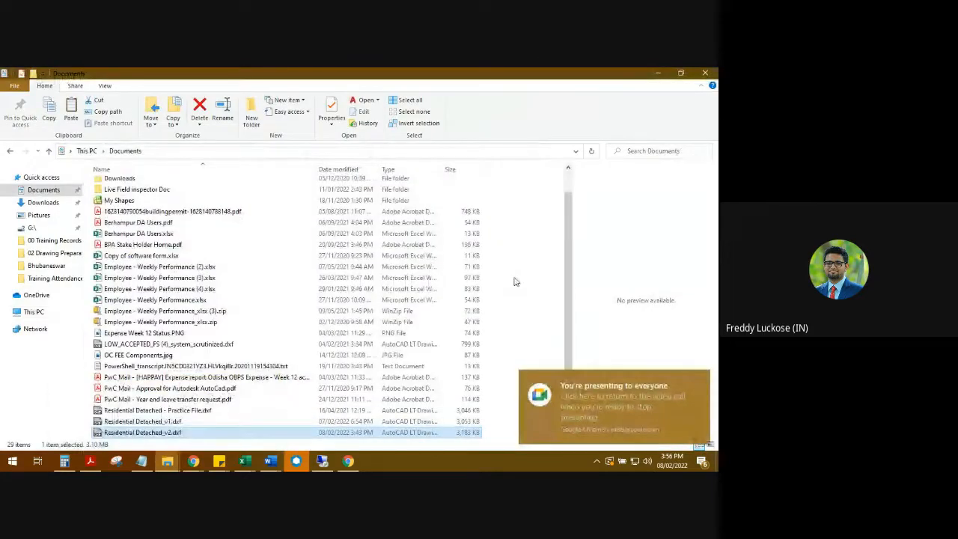
pyautogui.click(541, 266)
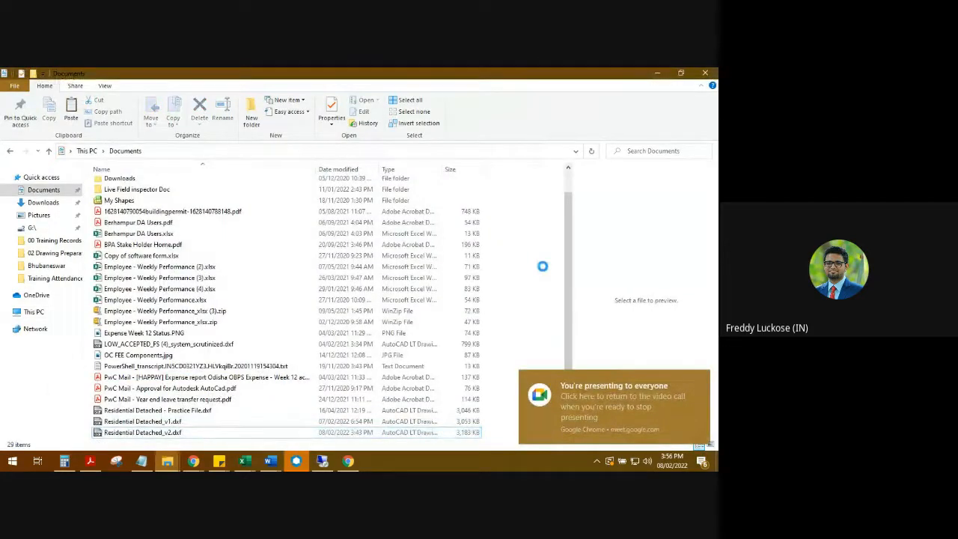
pyautogui.hotkey('ctrl', 'v')
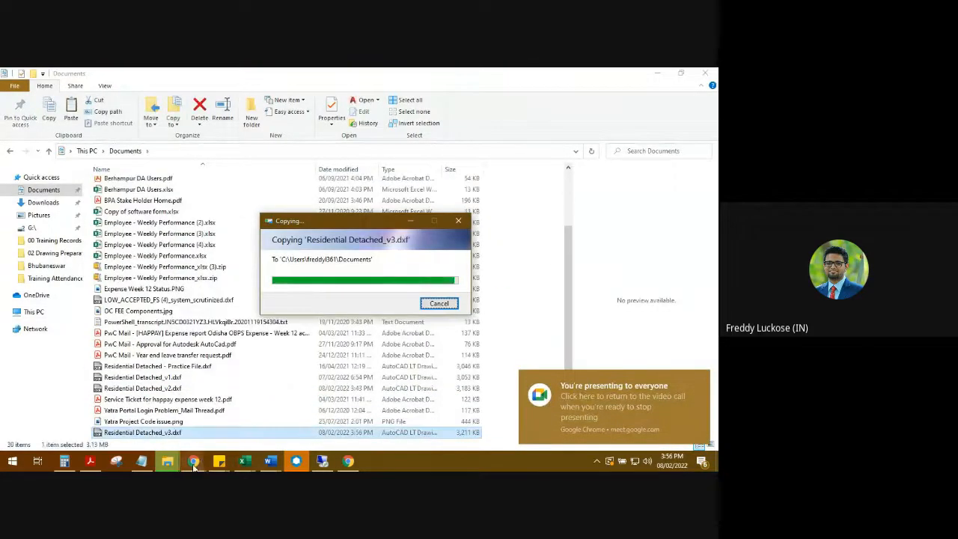
pyautogui.moveTo(193, 463)
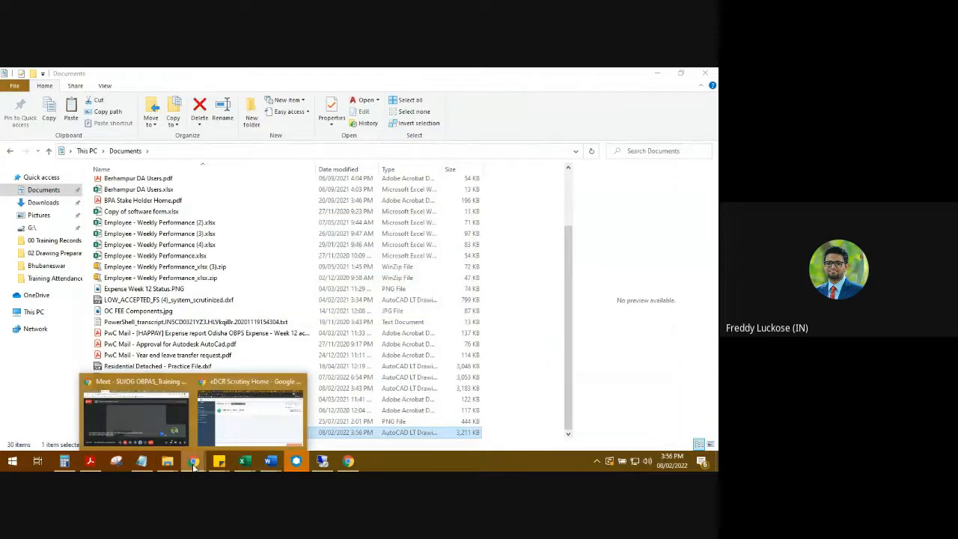
# Switch to the SUJOG eDCR Scrutiny site in Chrome and start a New Building Plan Scrutiny with city Cuttack and the applicant's name
pyautogui.click(240, 433)
pyautogui.click(36, 223)
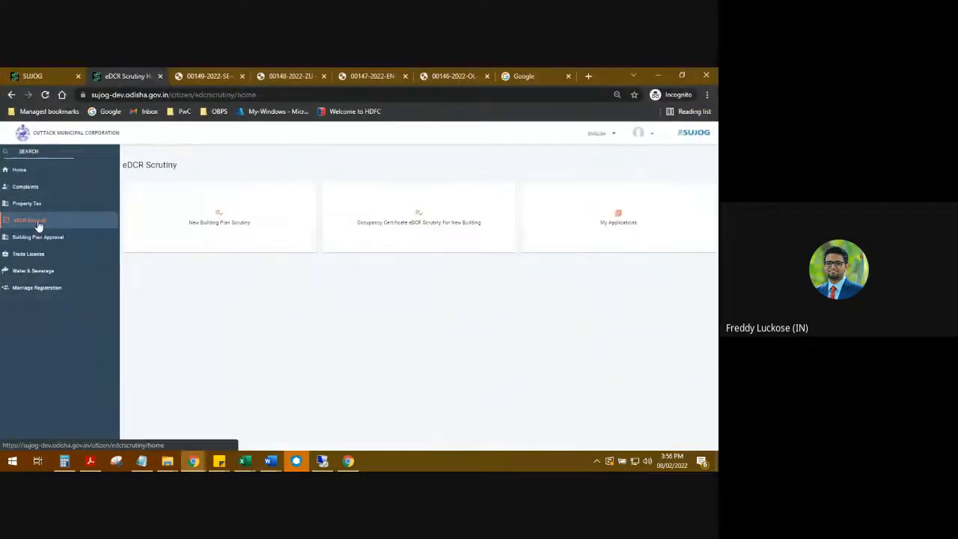
pyautogui.click(195, 212)
pyautogui.click(198, 199)
pyautogui.write('cu')
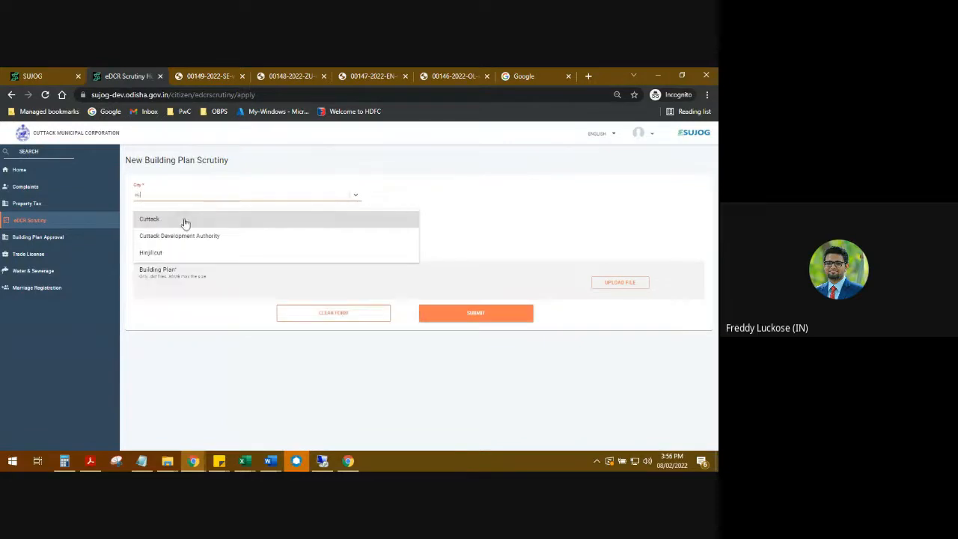
pyautogui.click(185, 221)
pyautogui.click(184, 221)
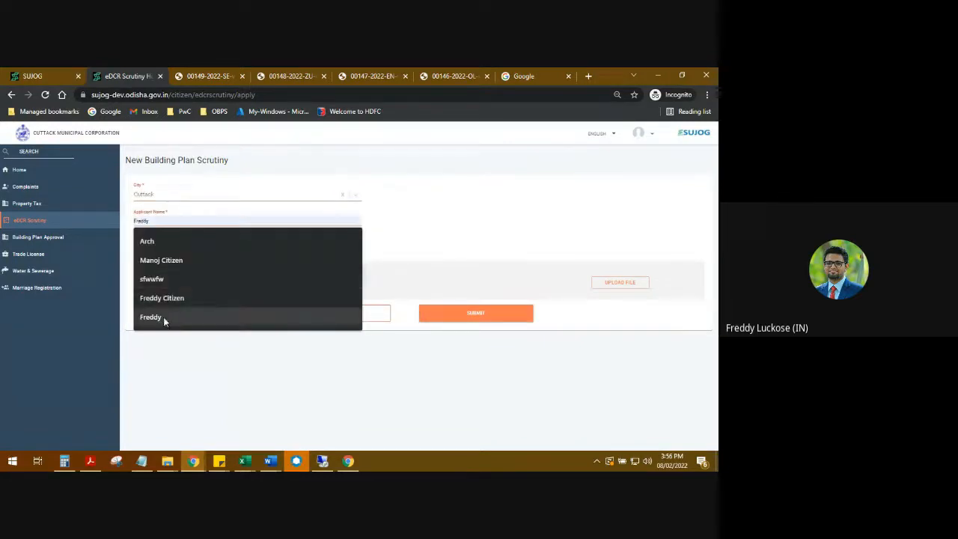
pyautogui.click(164, 316)
# Upload Residential Detached_v3 from the Documents folder as the building plan and submit the scrutiny application
pyautogui.click(606, 283)
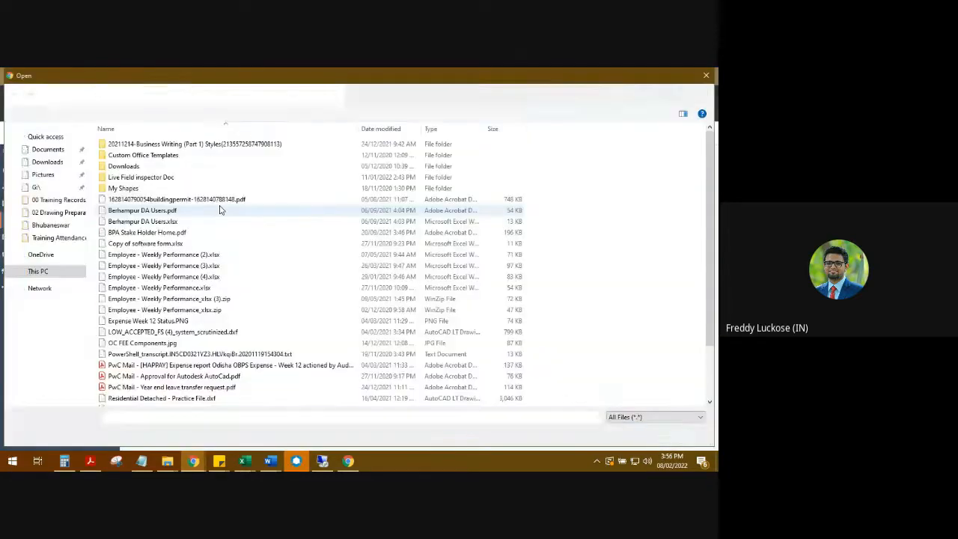
pyautogui.scroll(-2, 198, 277)
pyautogui.doubleClick(187, 368)
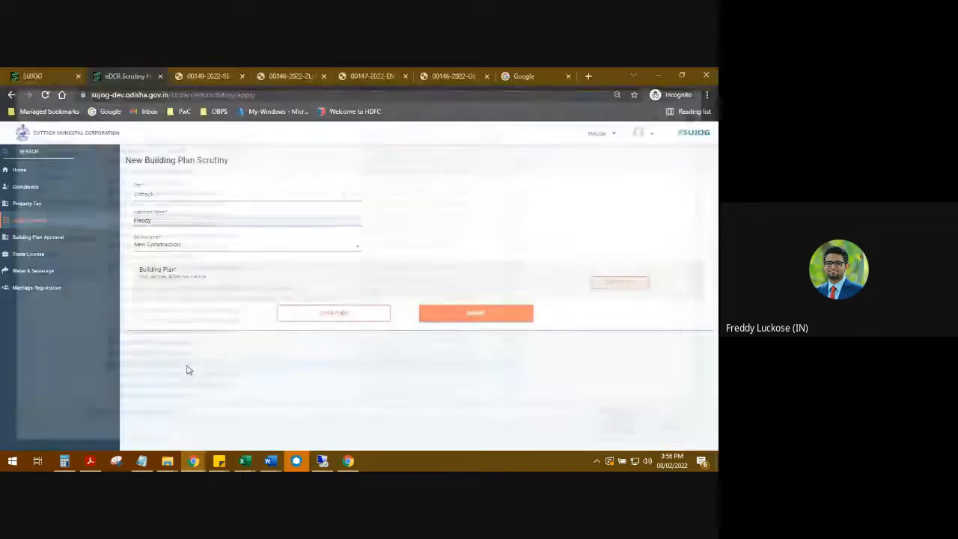
pyautogui.click(476, 303)
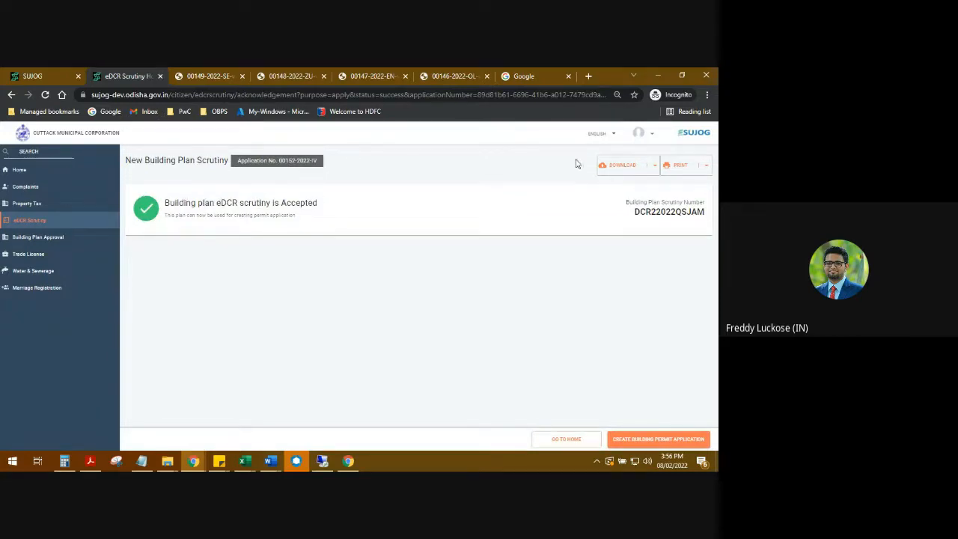
# Download the Scrutiny Report for the submitted building plan and open the PDF
pyautogui.click(608, 165)
pyautogui.click(610, 186)
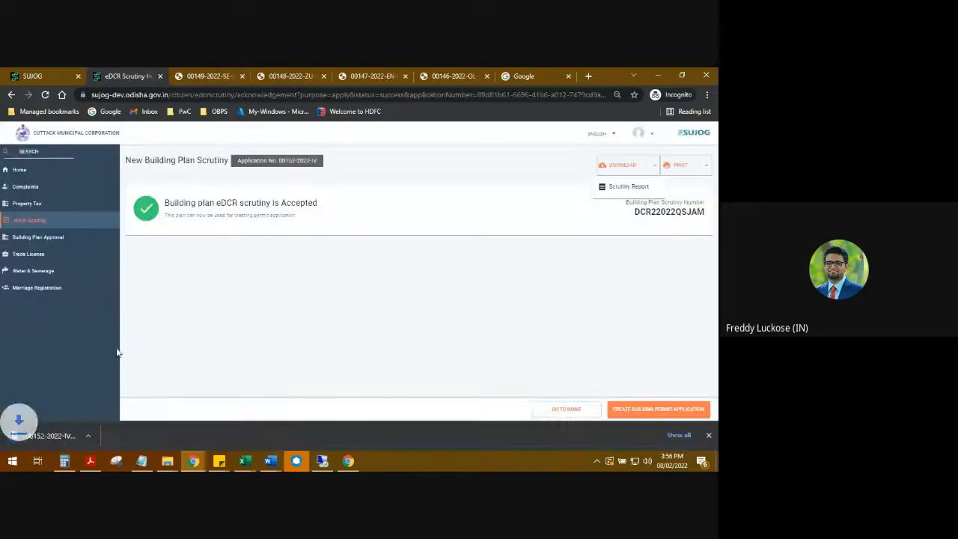
pyautogui.click(52, 432)
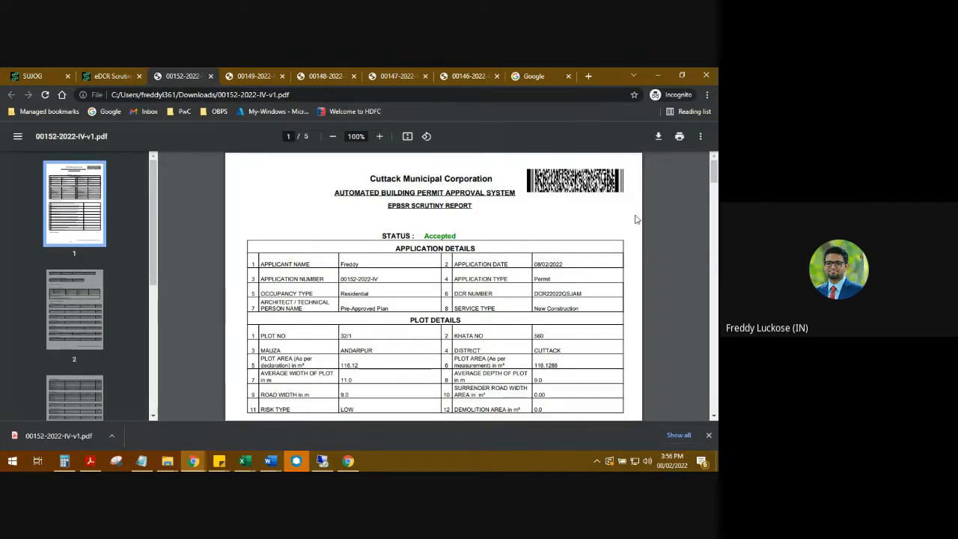
# Skim the report's common scrutiny details, such as coverage and FAR, and the Block 1 scrutiny details, and return to the first page
pyautogui.moveTo(714, 182); pyautogui.dragTo(715, 247)
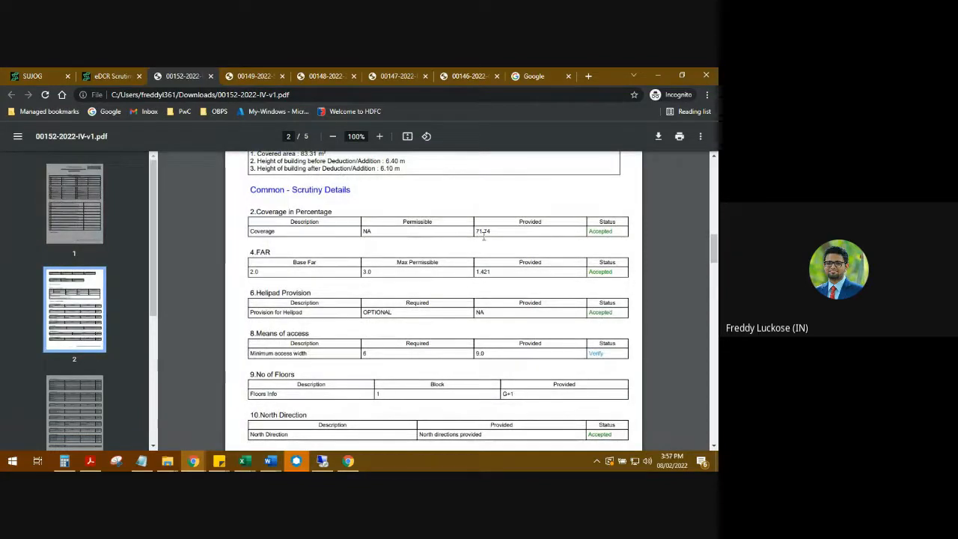
pyautogui.scroll(-1, 483, 236)
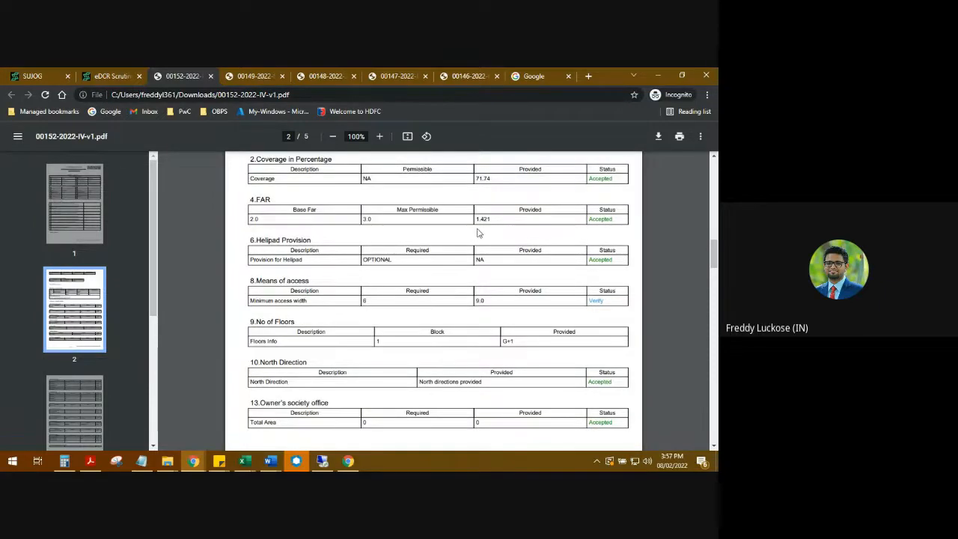
pyautogui.scroll(-1, 478, 233)
pyautogui.moveTo(716, 238); pyautogui.dragTo(714, 337)
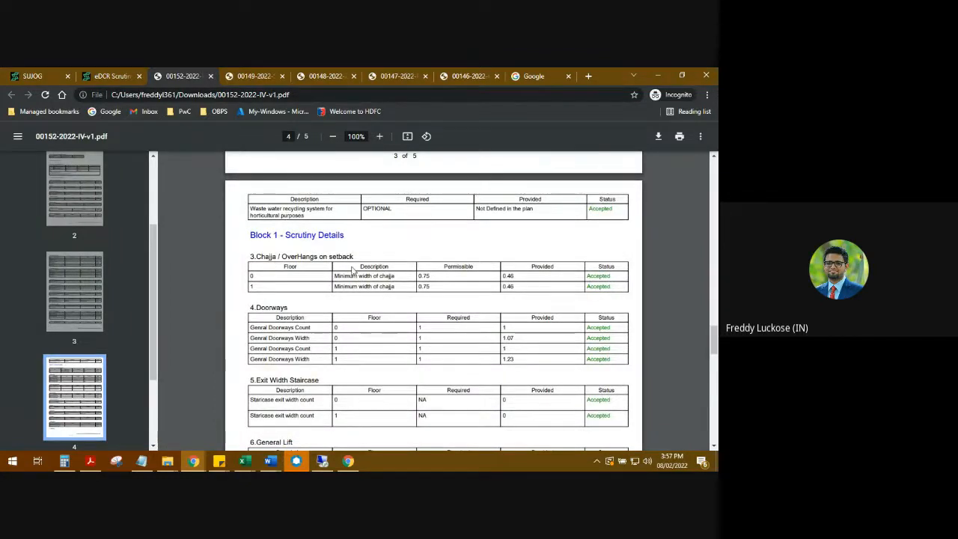
pyautogui.scroll(-3, 351, 271)
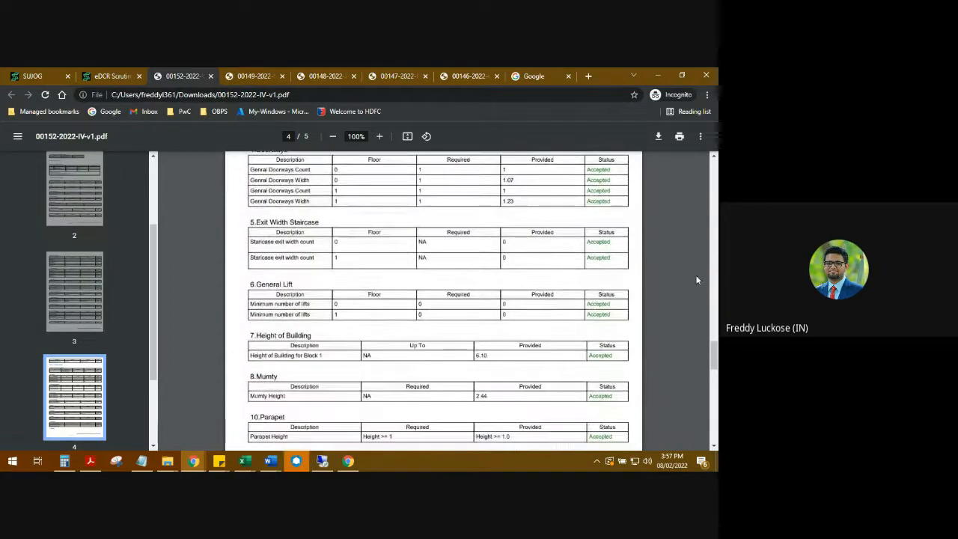
pyautogui.moveTo(716, 353); pyautogui.dragTo(671, 152)
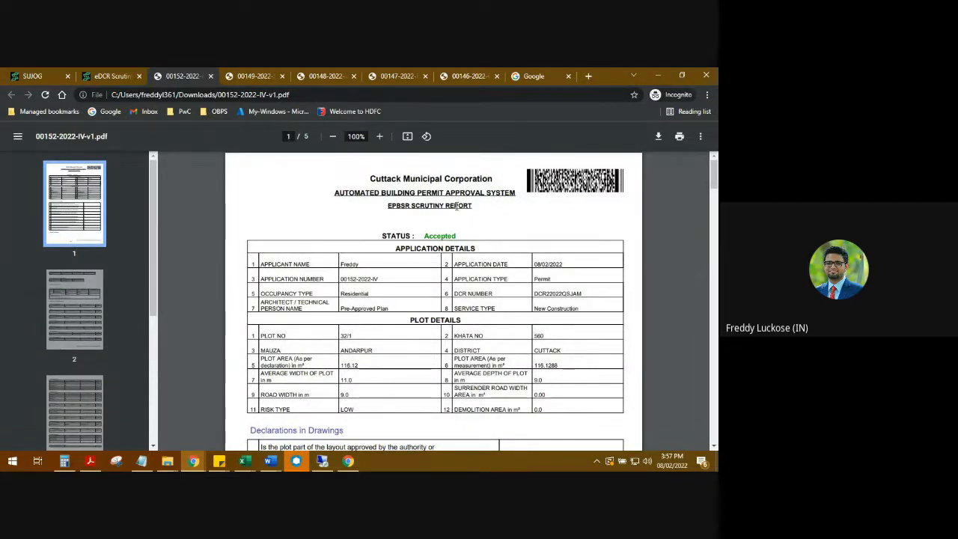
# Examine the report's application and plot details, declarations in drawings, overall summary and block wise summary
pyautogui.scroll(-2, 542, 219)
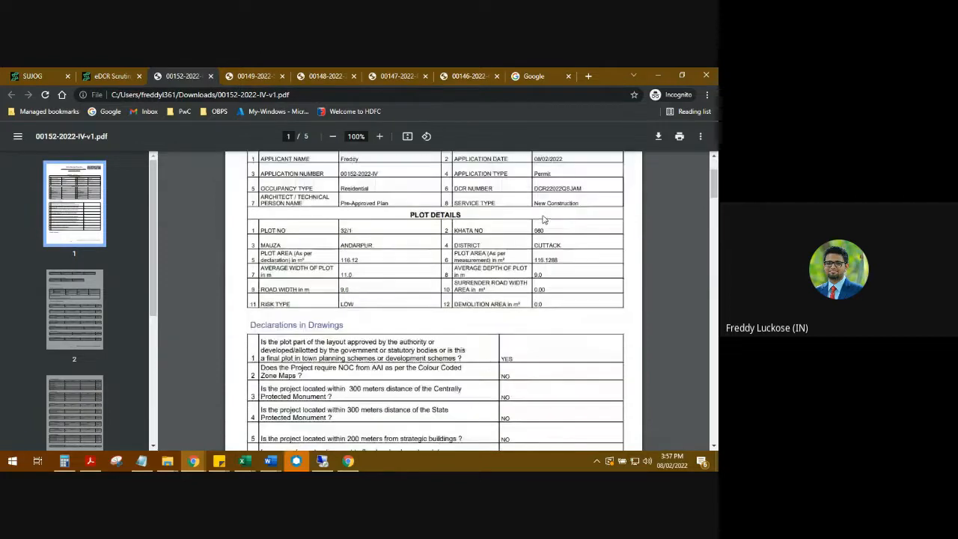
pyautogui.scroll(-2, 543, 218)
pyautogui.scroll(-3, 519, 205)
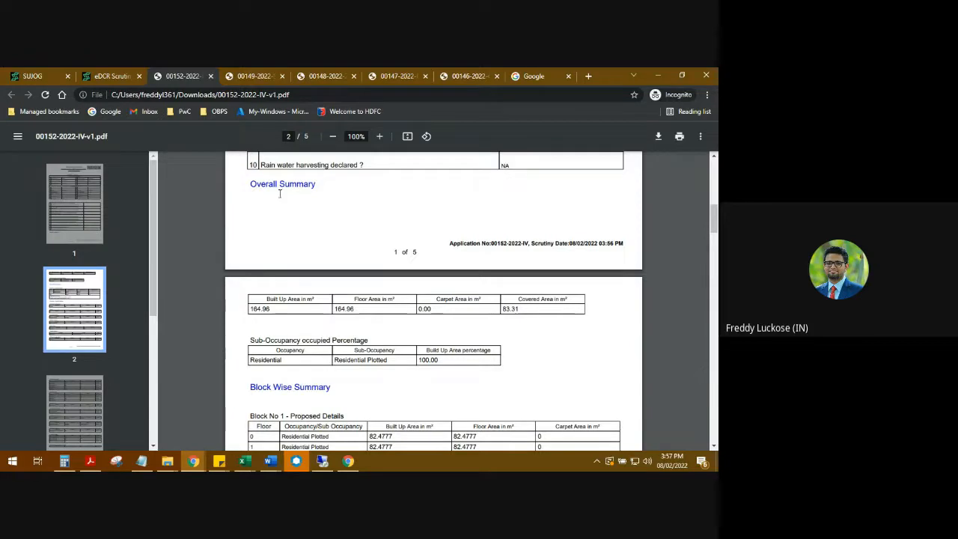
pyautogui.scroll(2, 265, 222)
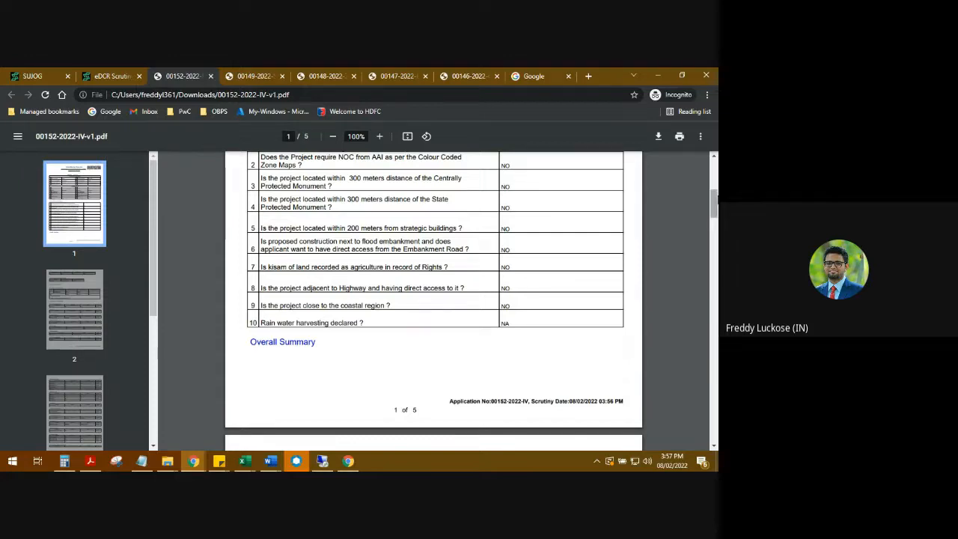
pyautogui.scroll(-3, 265, 222)
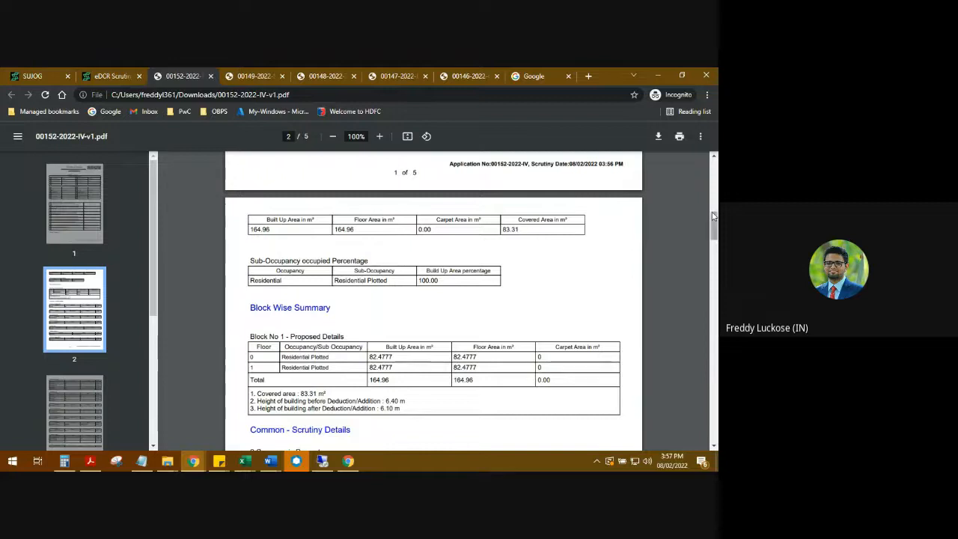
# Review the parking, plantation, rain water harvesting, Block 1 and setback checks, and return to the eDCR scrutiny acknowledgement page
pyautogui.moveTo(714, 224); pyautogui.dragTo(714, 296)
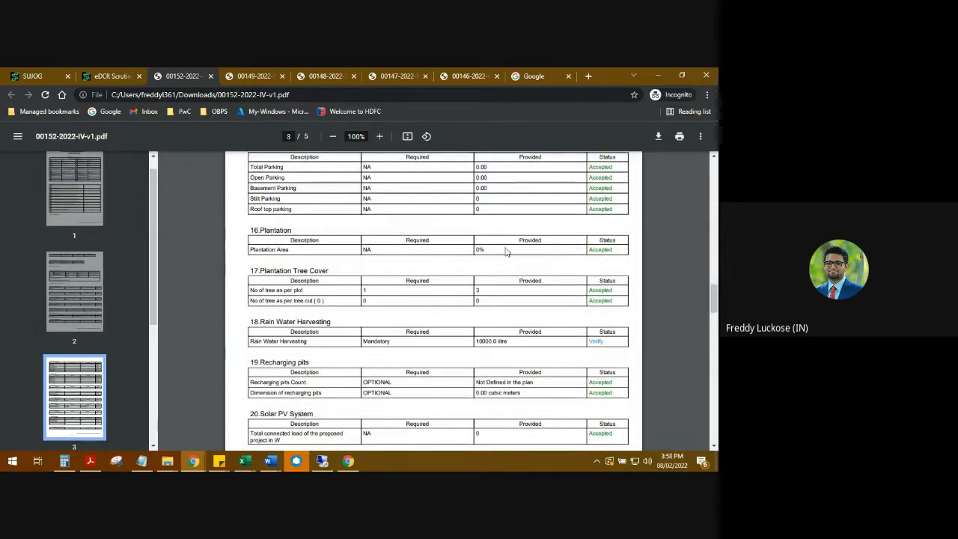
pyautogui.scroll(-8, 365, 255)
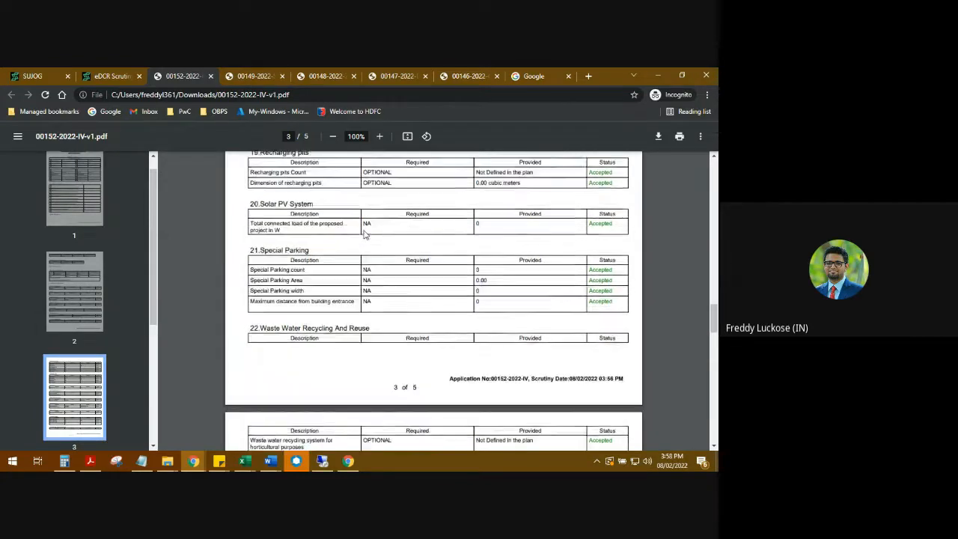
pyautogui.scroll(-2, 365, 258)
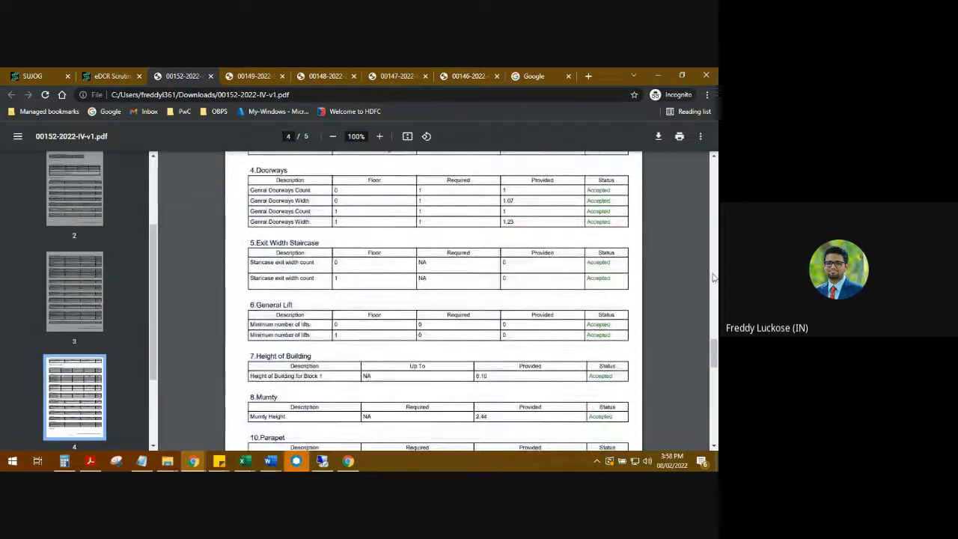
pyautogui.moveTo(714, 364); pyautogui.dragTo(716, 377)
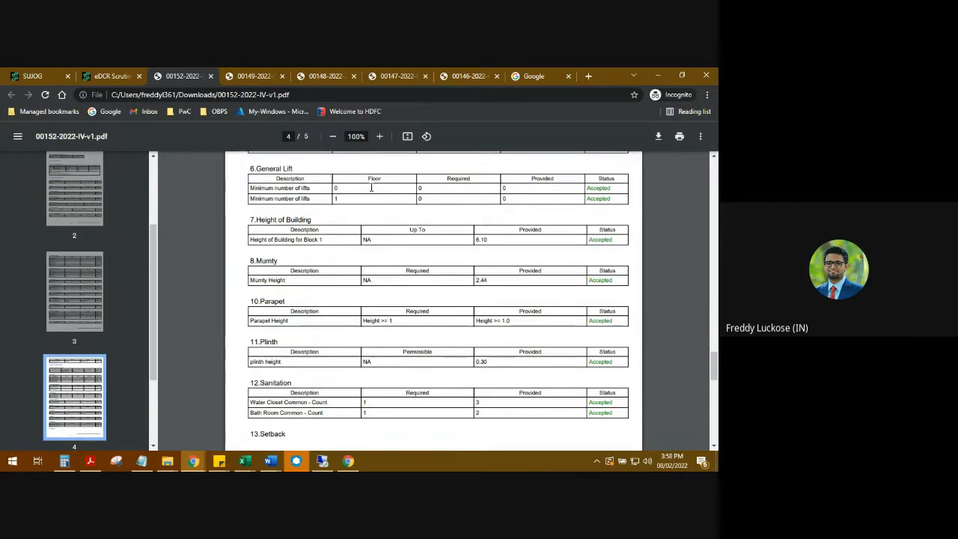
pyautogui.scroll(-3, 714, 391)
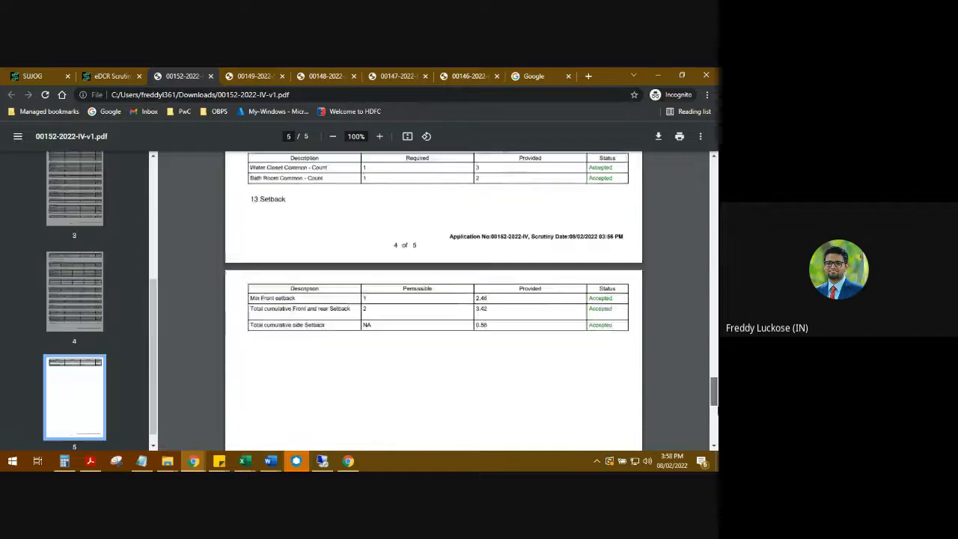
pyautogui.moveTo(716, 408); pyautogui.dragTo(717, 135)
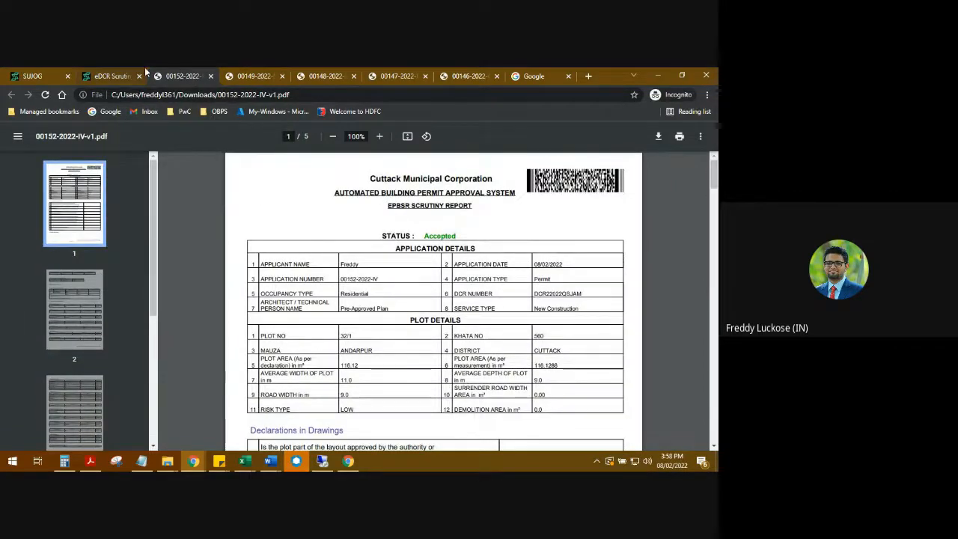
pyautogui.click(119, 72)
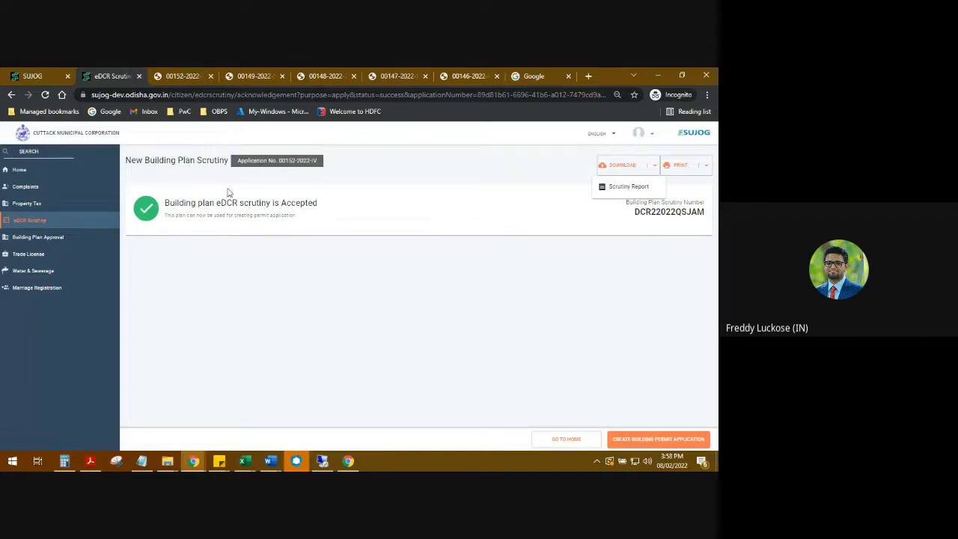
pyautogui.click(194, 461)
pyautogui.click(148, 423)
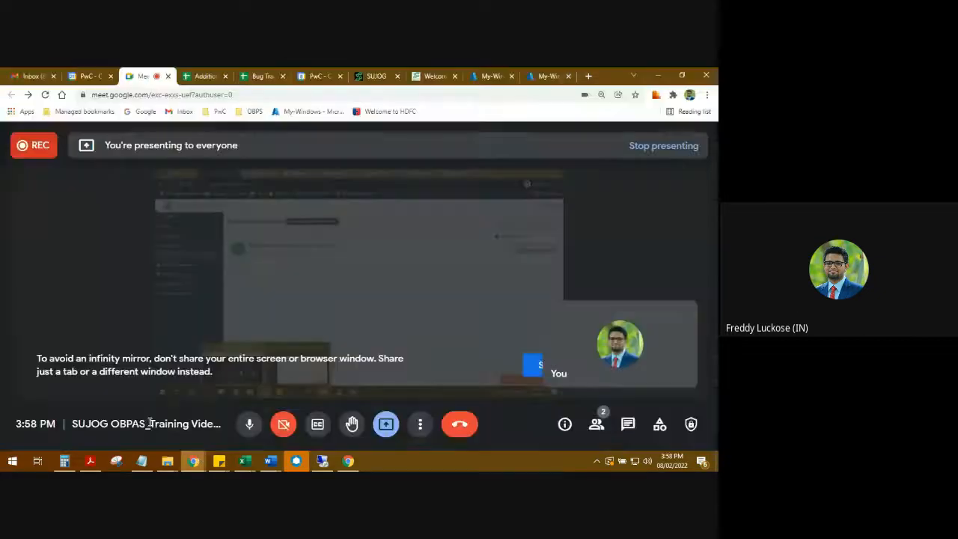
pyautogui.click(420, 424)
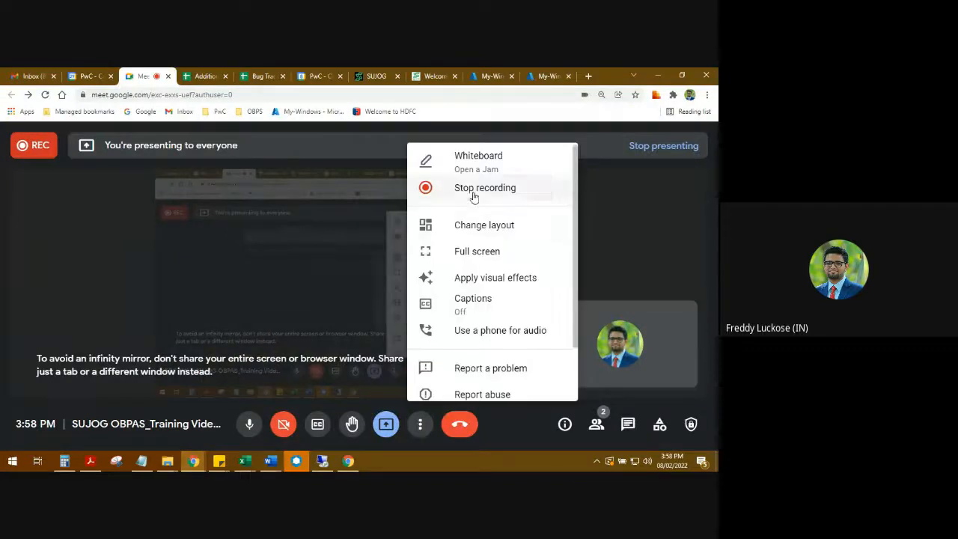